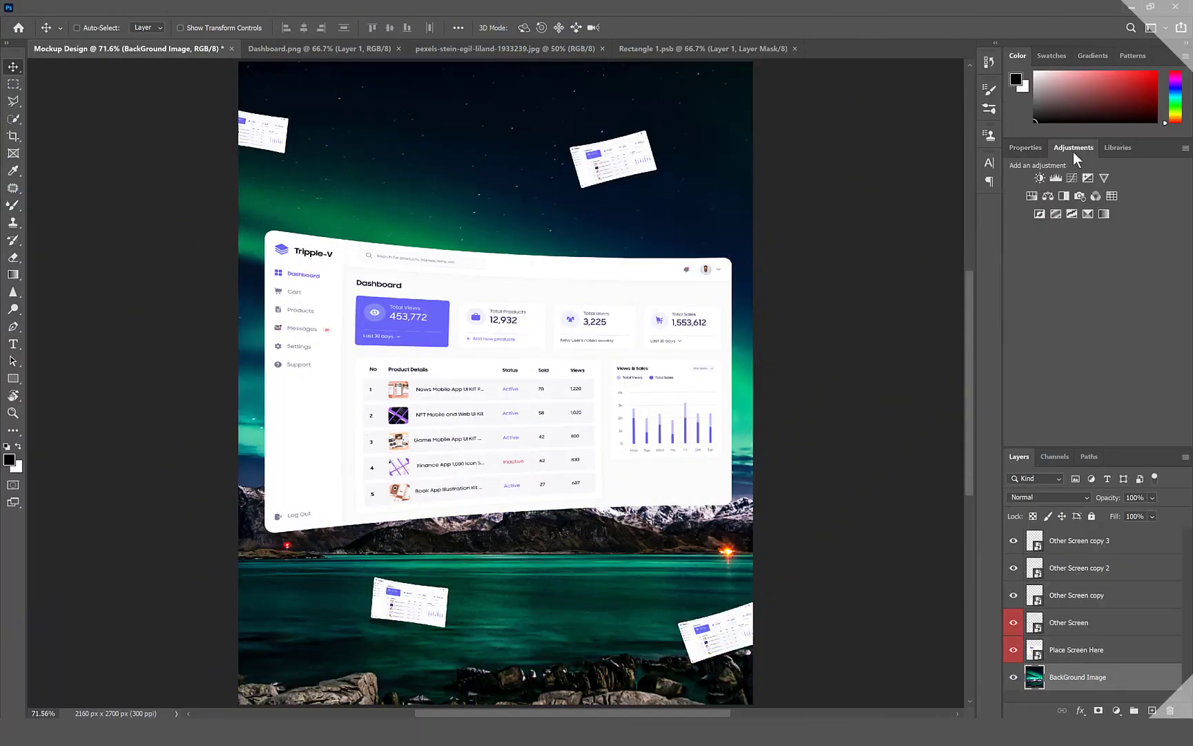
Preview: tint the scene blue with a colorized Hue/Saturation adjustment.
{"action": "left_click", "coordinate": [1073, 160]}
{"action": "left_click_drag", "start_coordinate": [1030, 238], "coordinate": [1091, 270]}
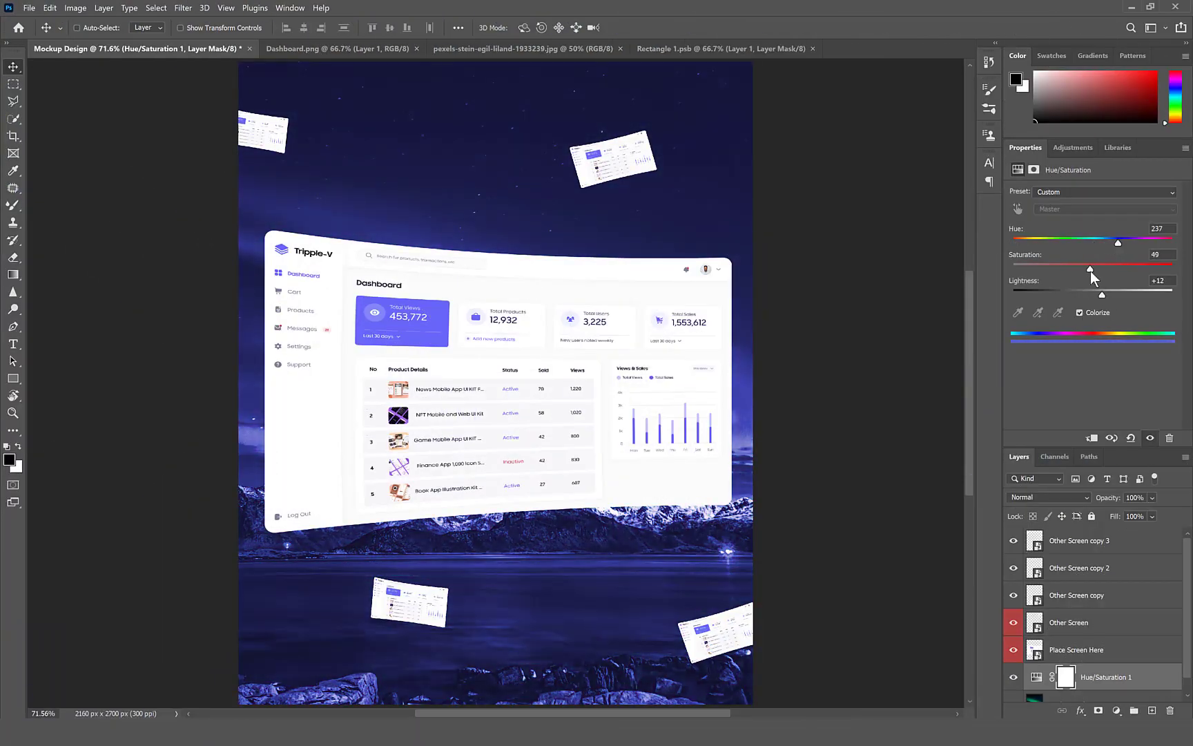
{"action": "left_click", "coordinate": [1069, 622]}
Preview: apply a Motion Blur to the Other Screen floating panel.
{"action": "left_click", "coordinate": [183, 7]}
{"action": "mouse_move", "coordinate": [187, 158]}
{"action": "left_click", "coordinate": [376, 253]}
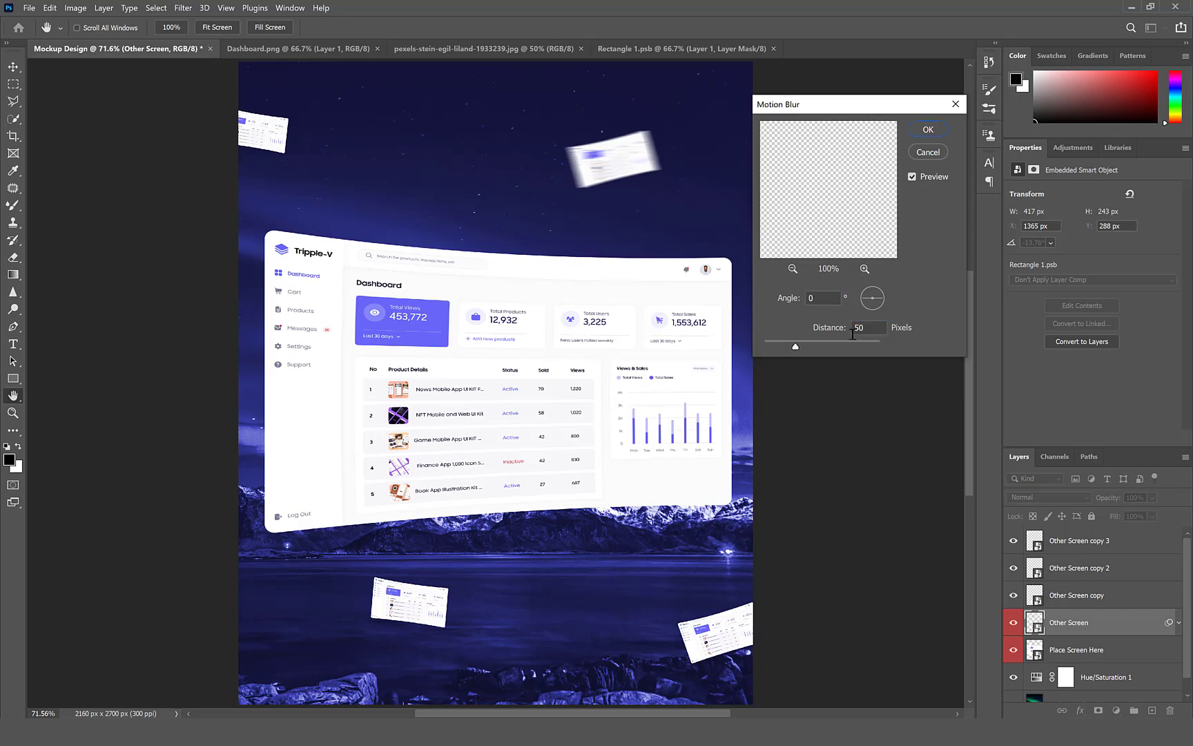
{"action": "left_click", "coordinate": [928, 129]}
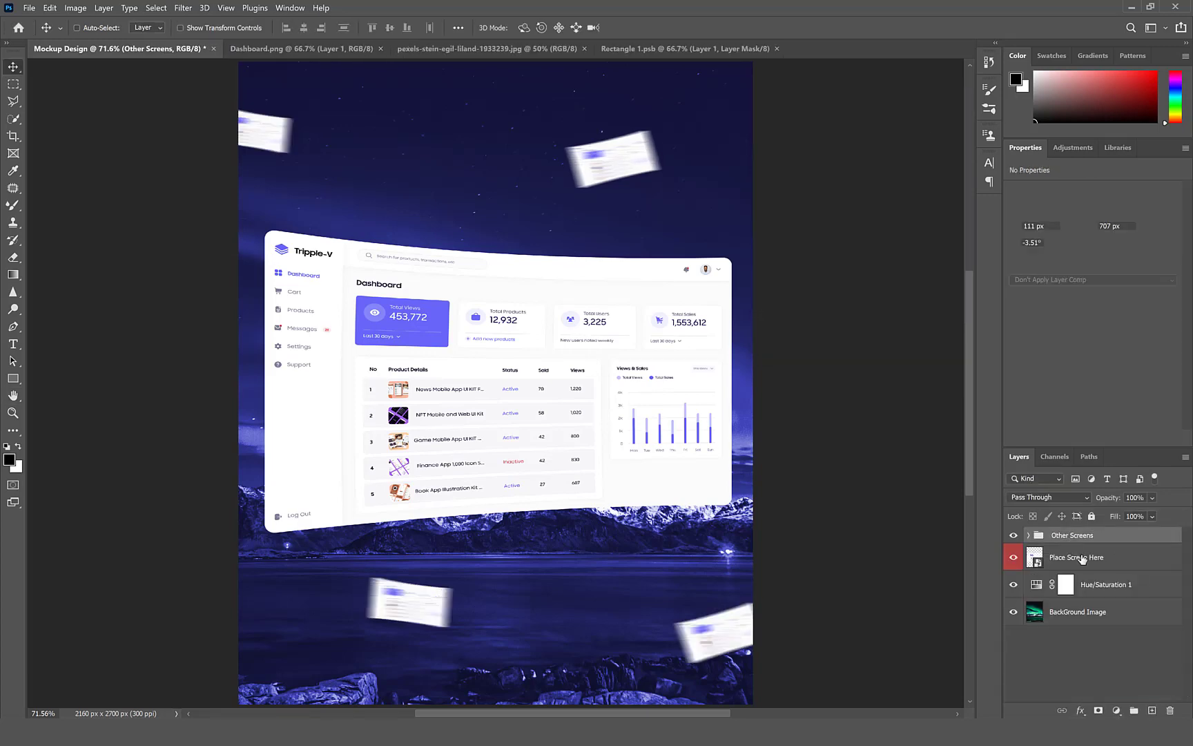
Preview: reshape the dashboard screen into a new perspective and commit it.
{"action": "key", "text": "ctrl+t"}
{"action": "left_click_drag", "start_coordinate": [732, 258], "coordinate": [753, 228]}
{"action": "key", "text": "Return"}
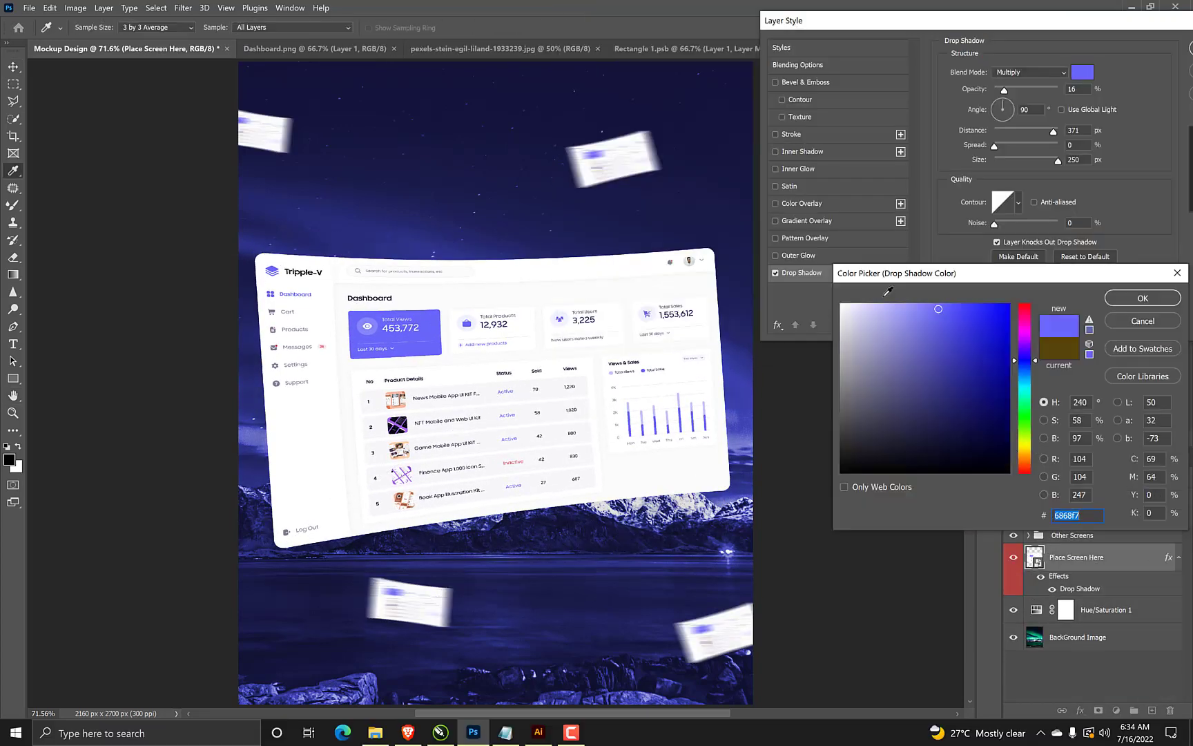
{"action": "key", "text": "Return"}
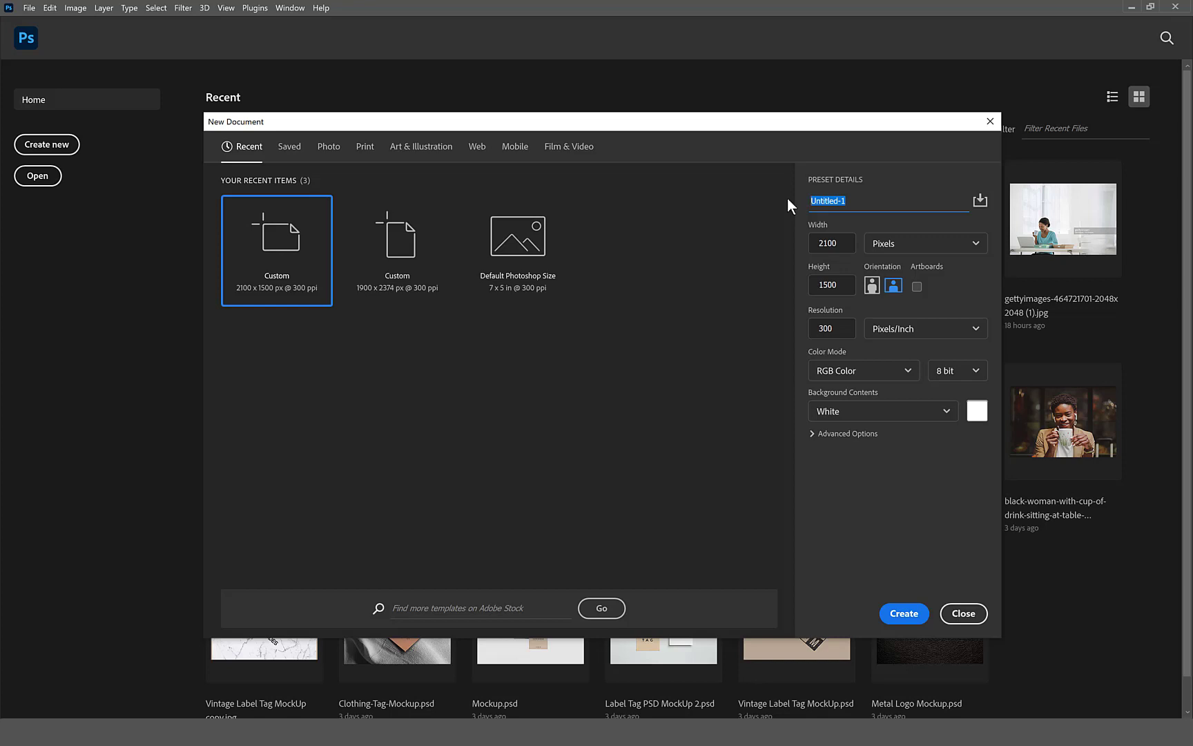
Create 'Mockup Design' at 2160 × 2700 px and unlock its Background into Layer 0.
{"action": "type", "text": "Mockup Design"}
{"action": "left_click", "coordinate": [844, 245]}
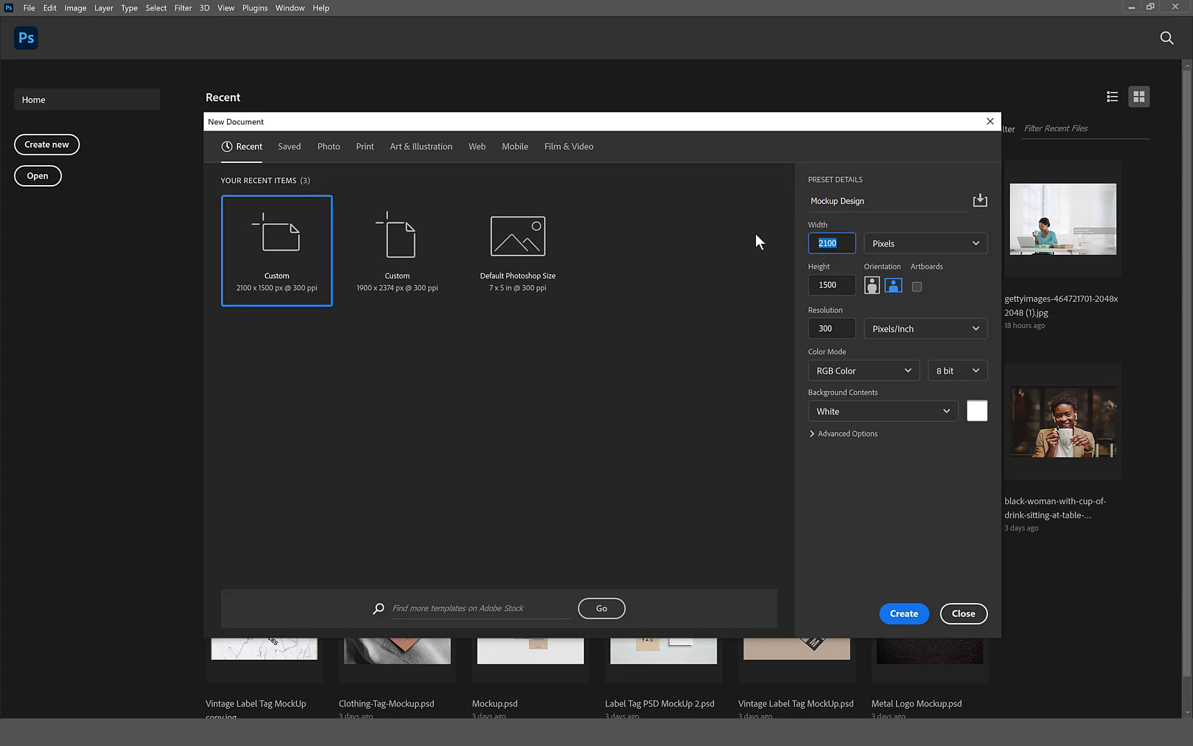
{"action": "type", "text": "2160"}
{"action": "key", "text": "Tab"}
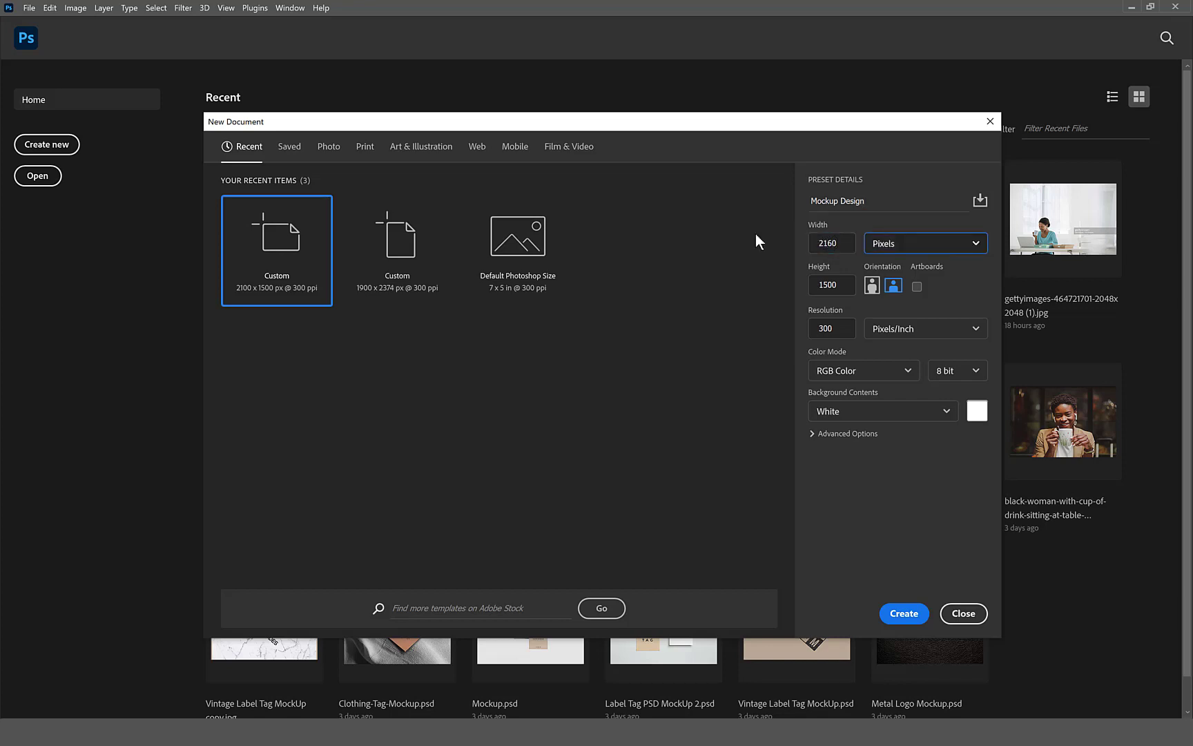
{"action": "key", "text": "Tab"}
{"action": "type", "text": "27"}
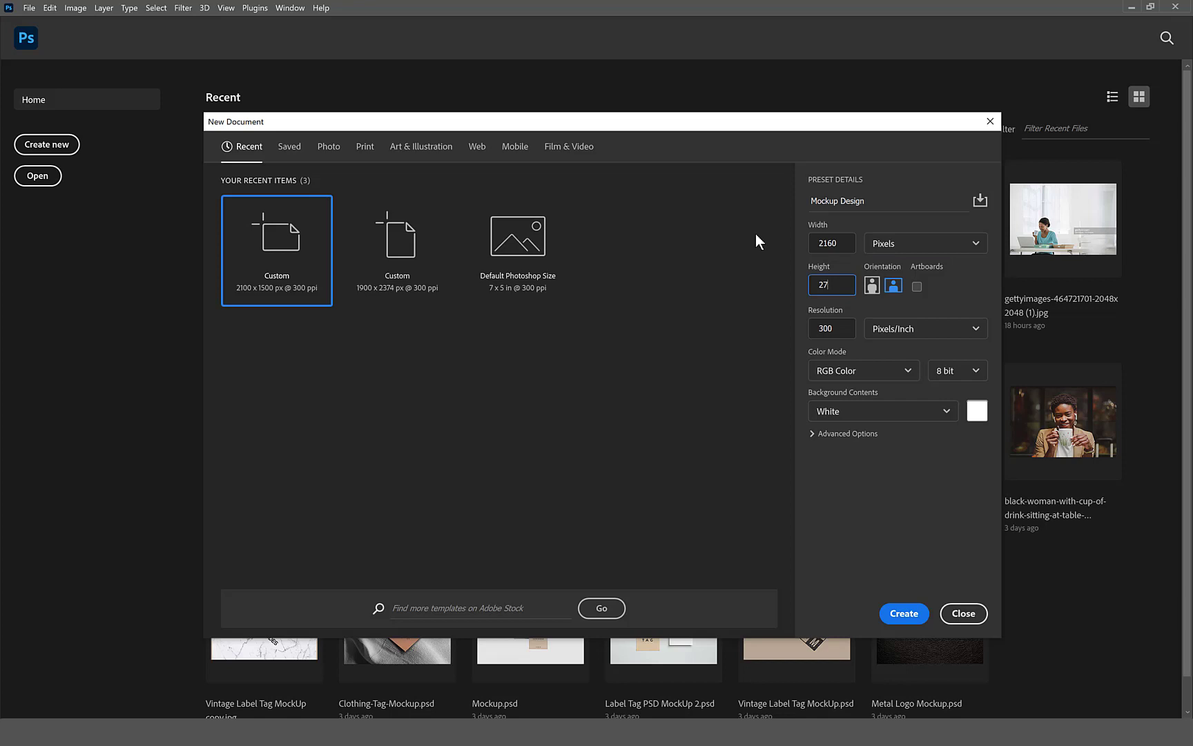
{"action": "type", "text": "00"}
{"action": "left_click", "coordinate": [905, 615]}
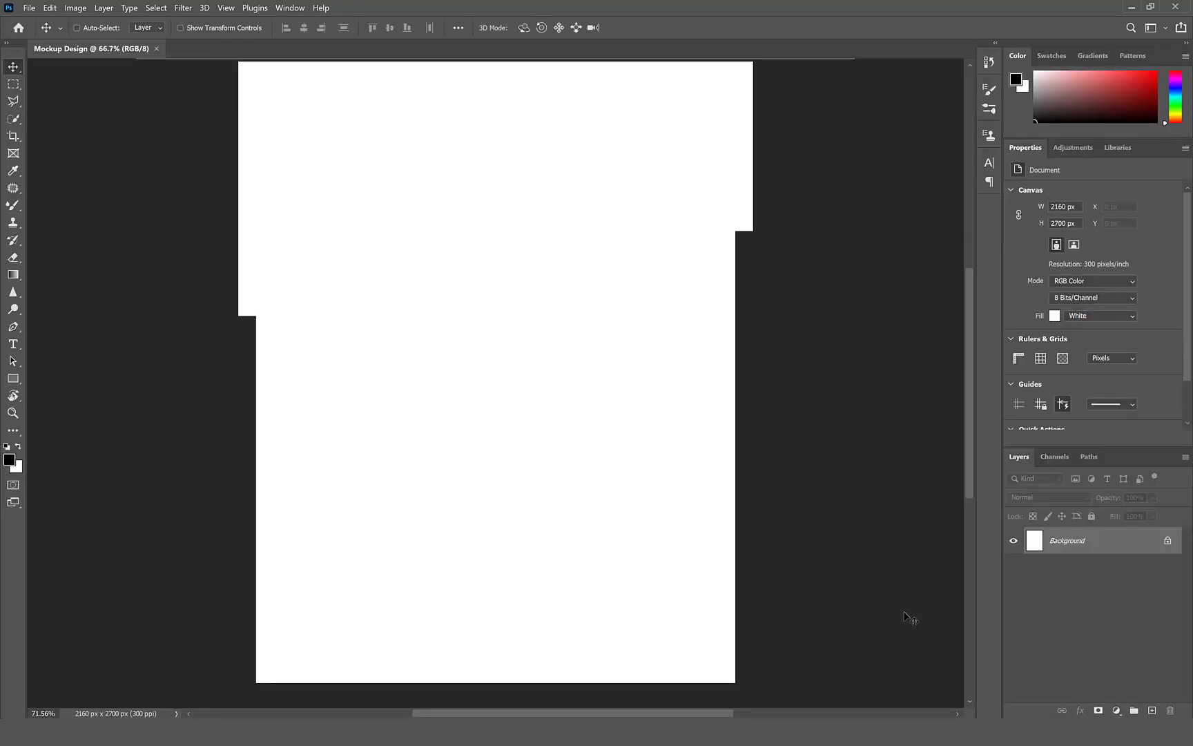
{"action": "left_click", "coordinate": [1168, 542]}
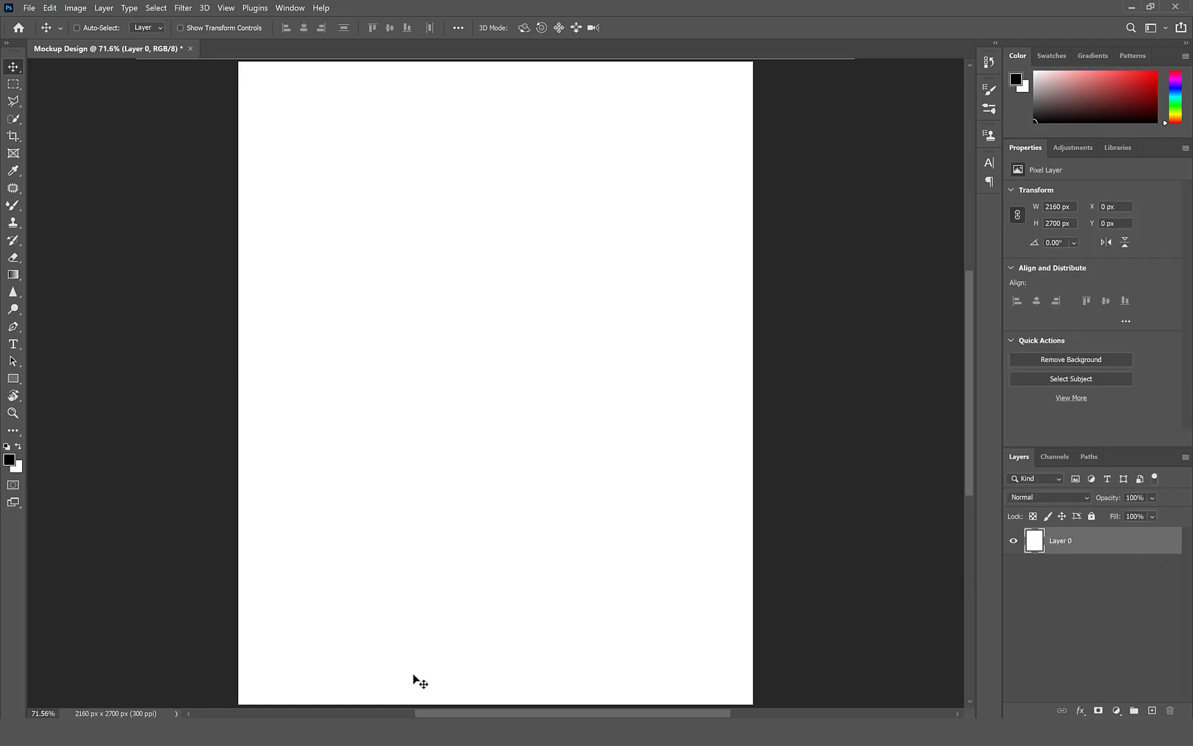
Open Dashboard.png from the Mockup folder with Adobe Photoshop.
{"action": "left_click", "coordinate": [412, 731]}
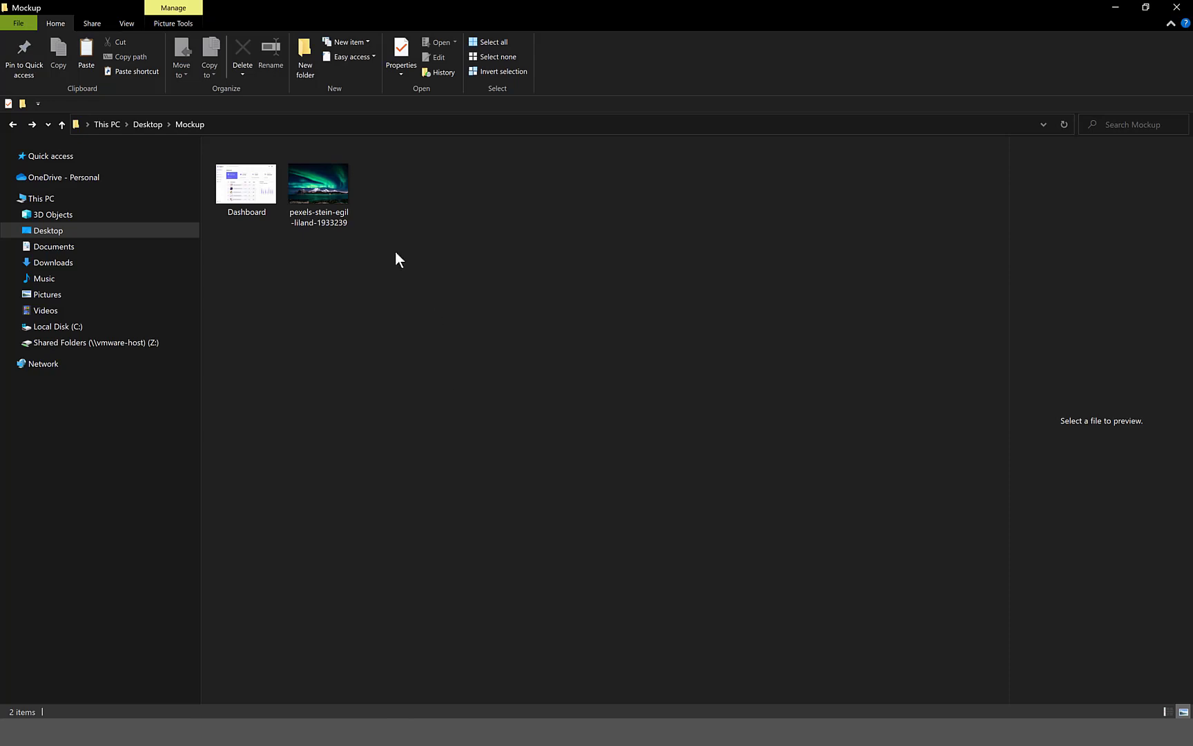
{"action": "left_click", "coordinate": [245, 191]}
{"action": "right_click", "coordinate": [245, 190]}
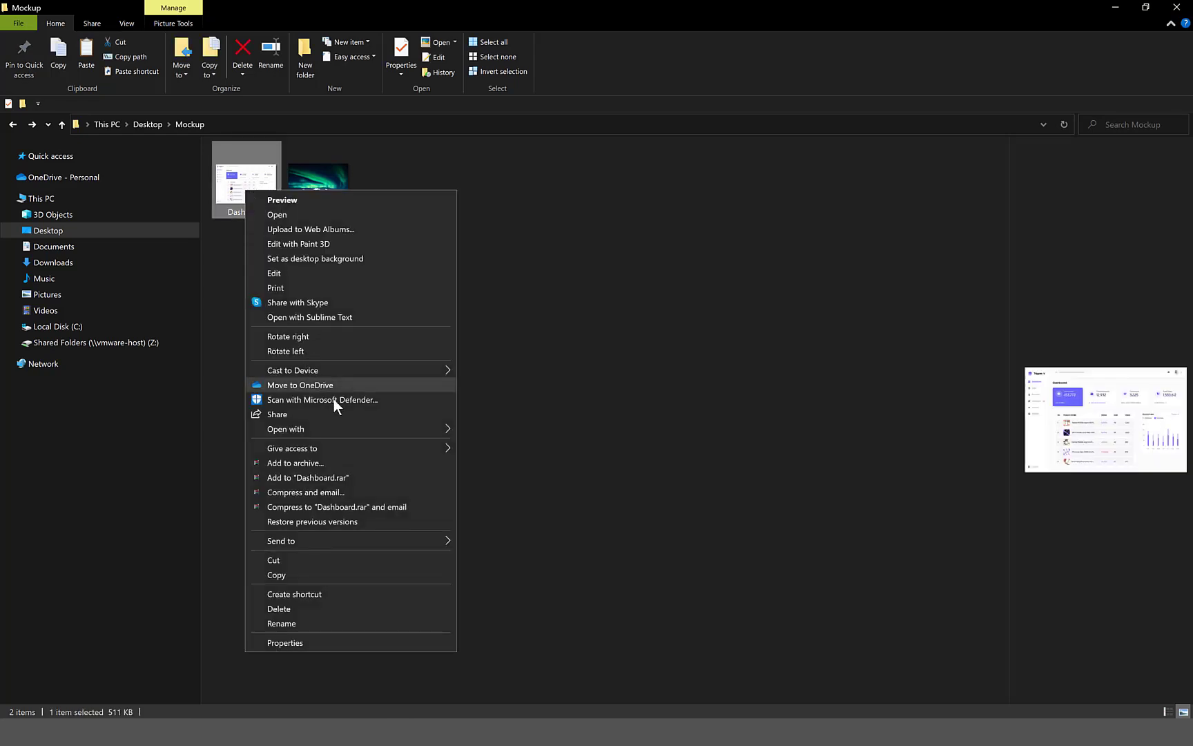
{"action": "mouse_move", "coordinate": [421, 429]}
{"action": "left_click", "coordinate": [484, 444]}
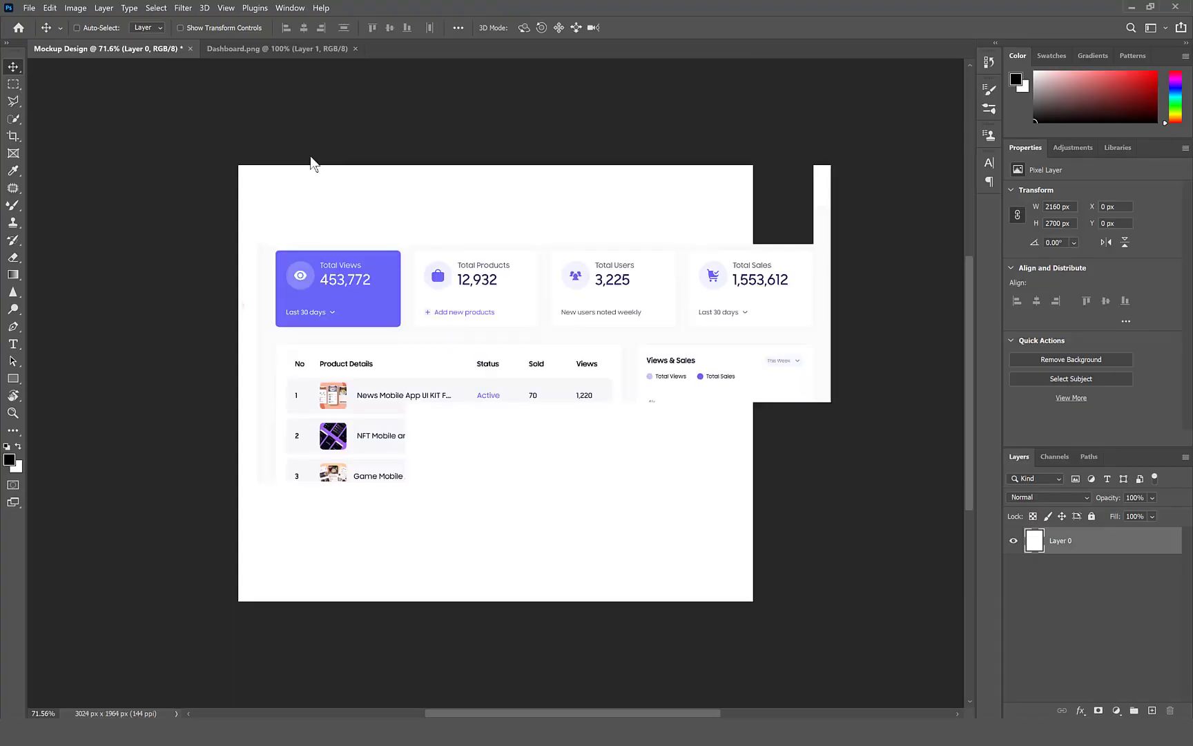
Open the aurora photo pexels-stein-egil-liland-1933239.jpg with Adobe Photoshop.
{"action": "key", "text": "alt+Tab"}
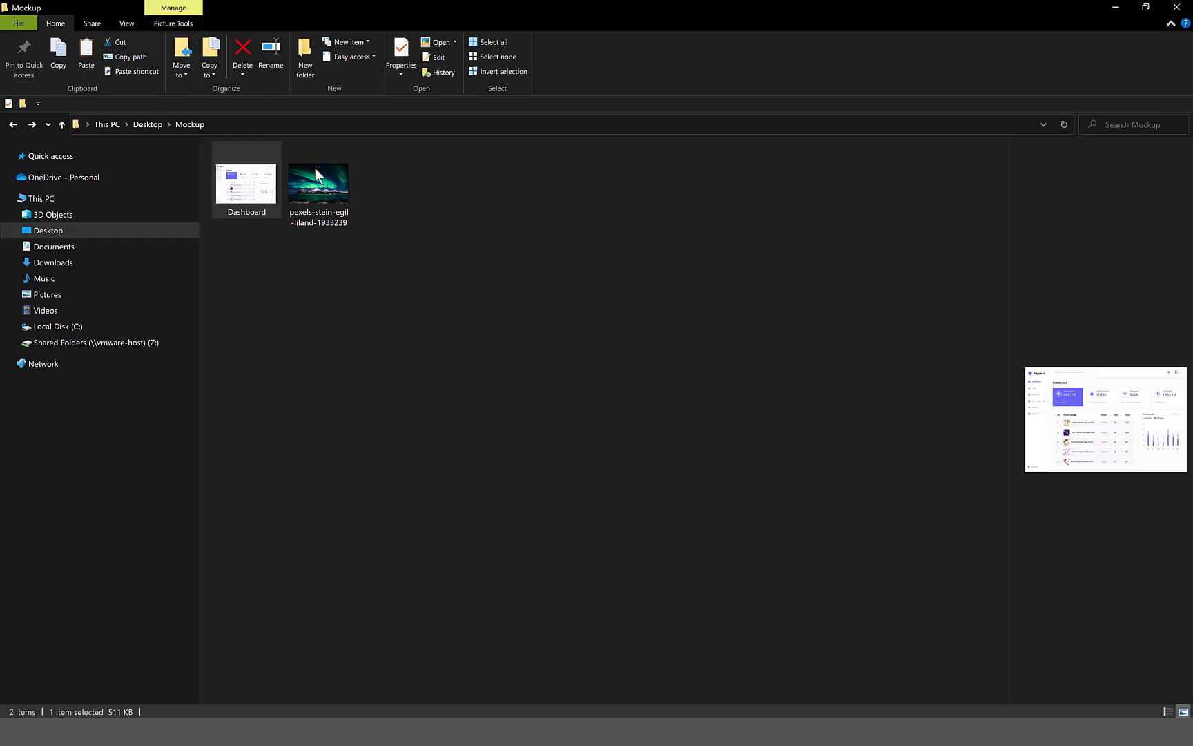
{"action": "left_click", "coordinate": [315, 168]}
{"action": "right_click", "coordinate": [317, 170]}
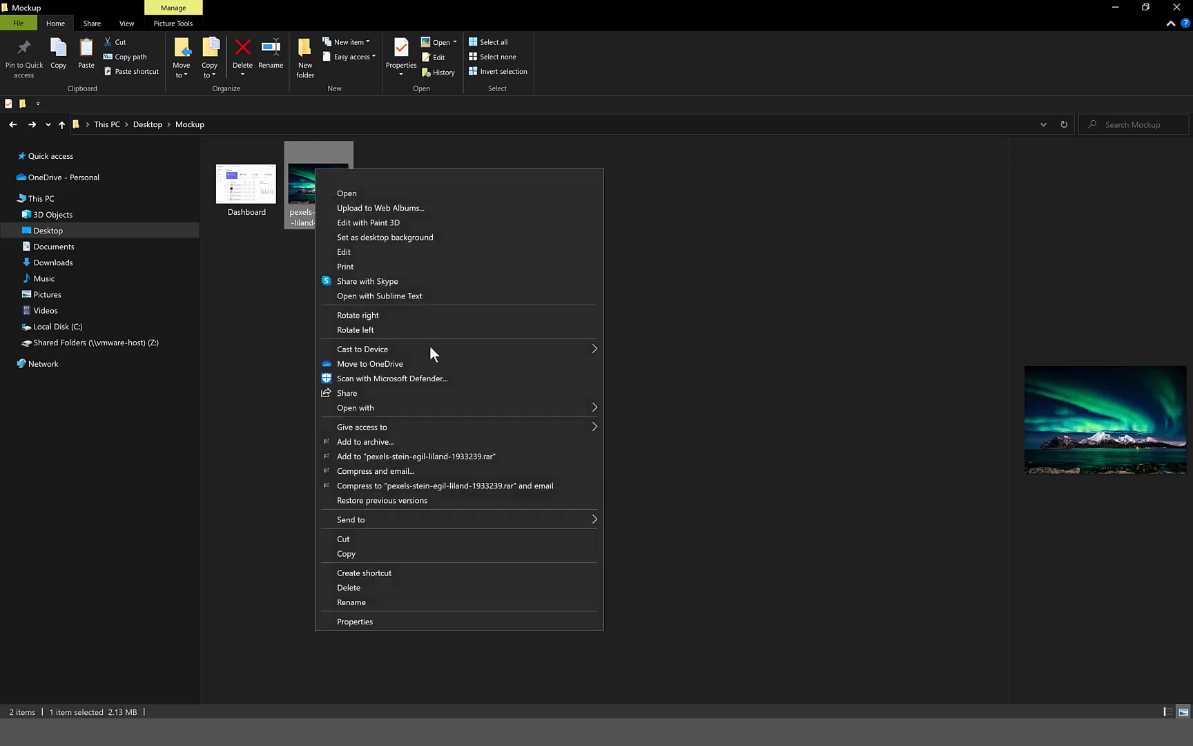
{"action": "mouse_move", "coordinate": [566, 407]}
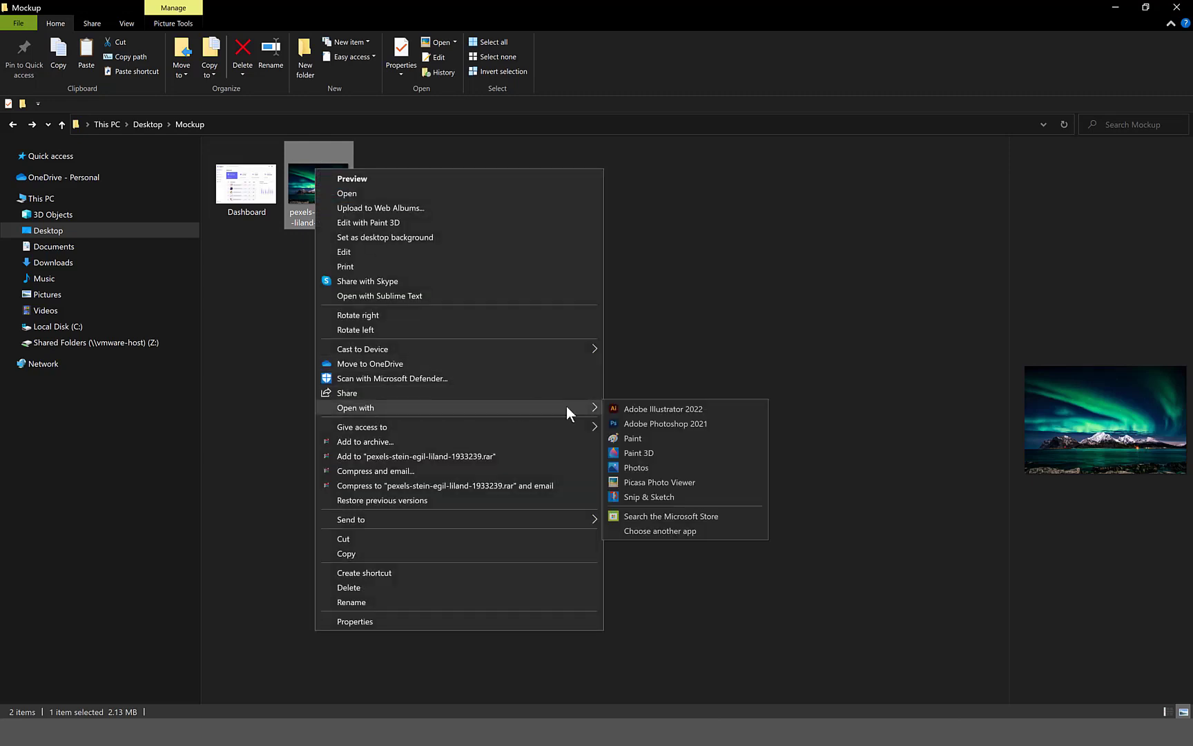
{"action": "left_click", "coordinate": [681, 423]}
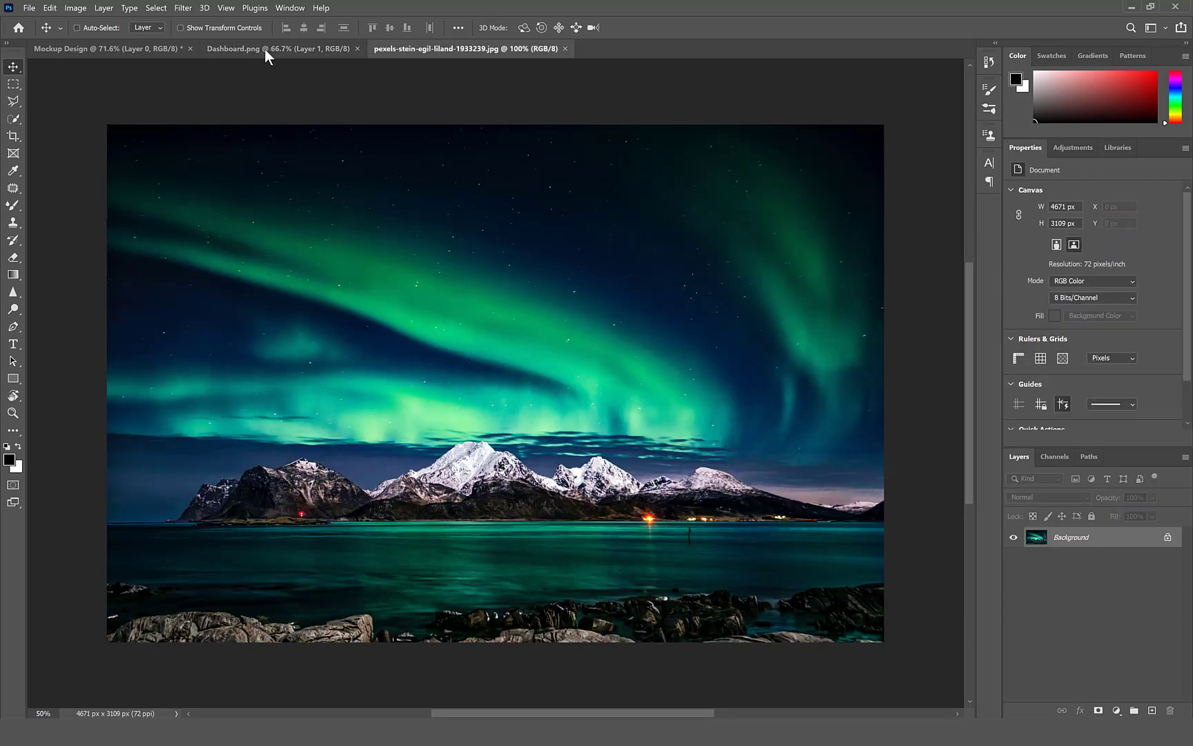
Move the Dashboard.png image into Mockup Design as Layer 1 and scale it to fit the canvas width.
{"action": "left_click", "coordinate": [265, 48]}
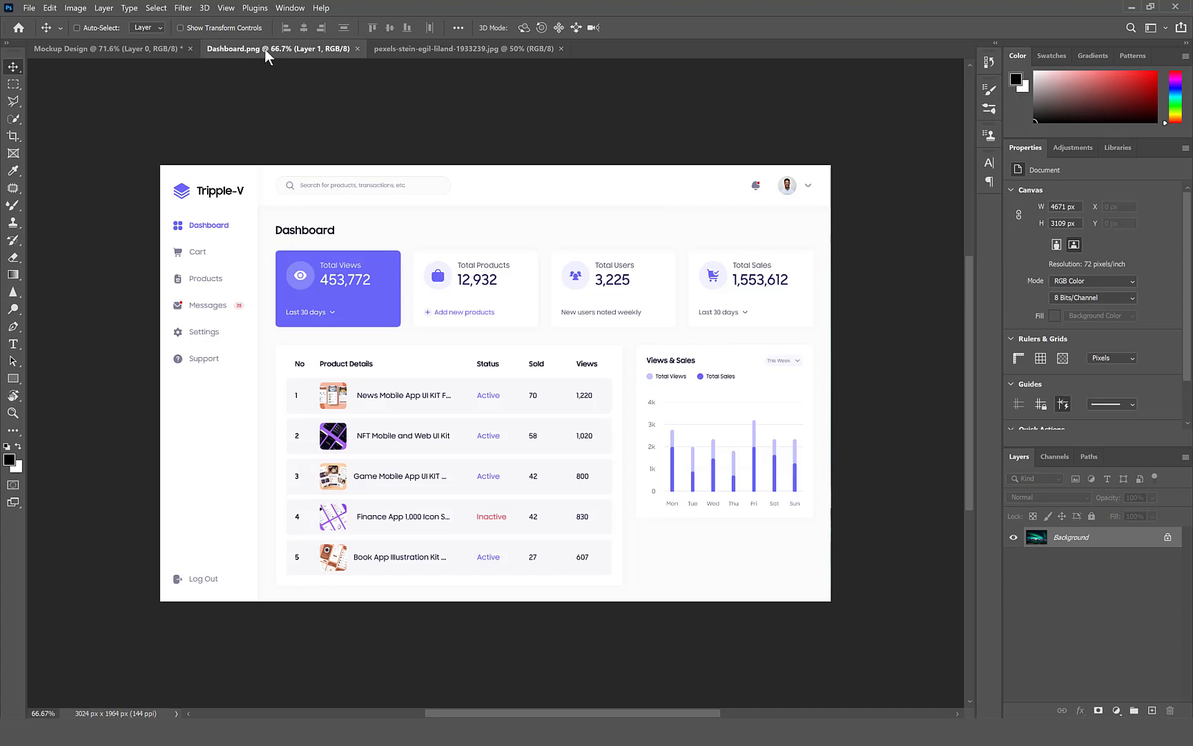
{"action": "left_click_drag", "start_coordinate": [555, 368], "coordinate": [498, 383]}
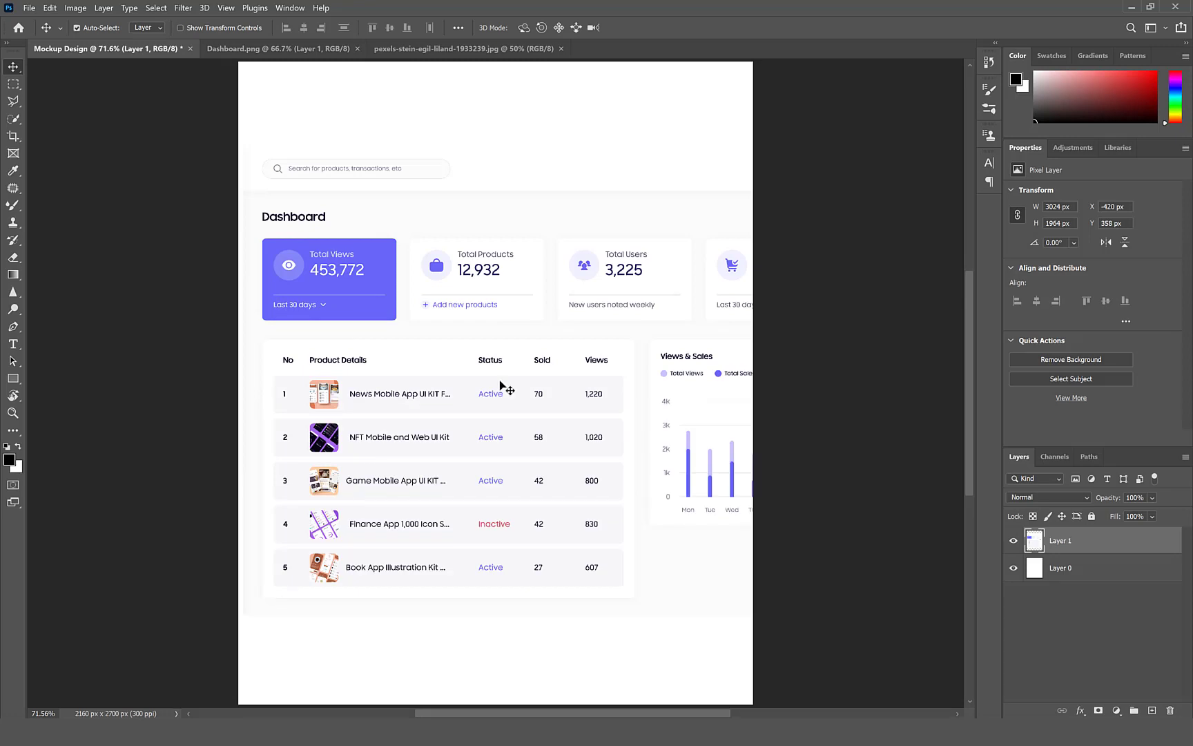
{"action": "key", "text": "ctrl+minus"}
{"action": "key", "text": "ctrl+t"}
{"action": "key", "text": "ctrl+minus"}
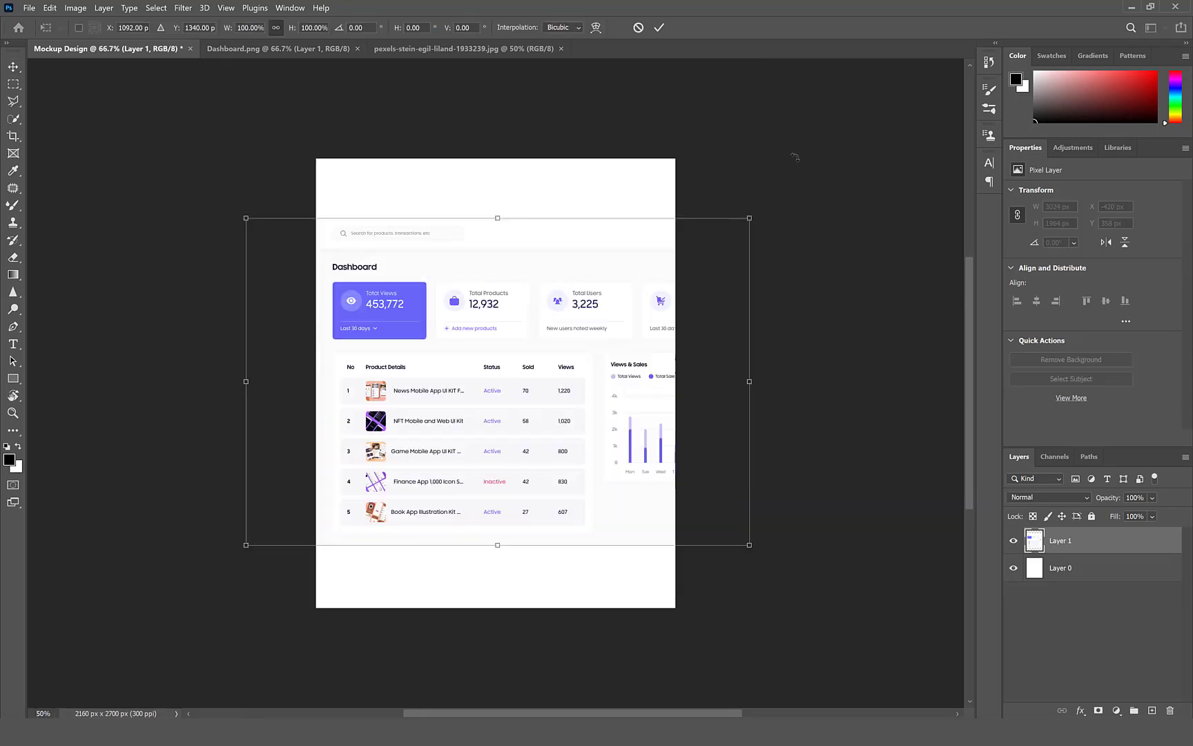
{"action": "left_click_drag", "start_coordinate": [750, 218], "coordinate": [663, 275]}
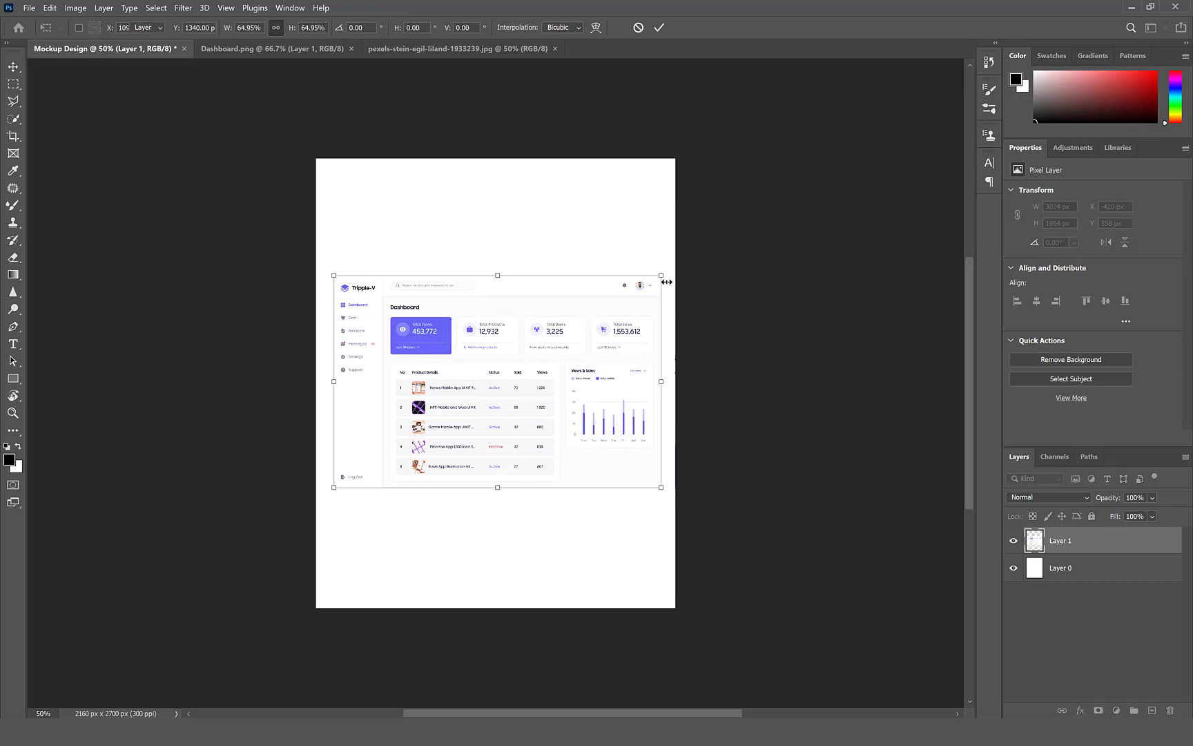
{"action": "key", "text": "Return"}
Fill Layer 0 with black and draw a 1960 × 1280 px black rectangle over the dashboard.
{"action": "left_click", "coordinate": [1089, 579]}
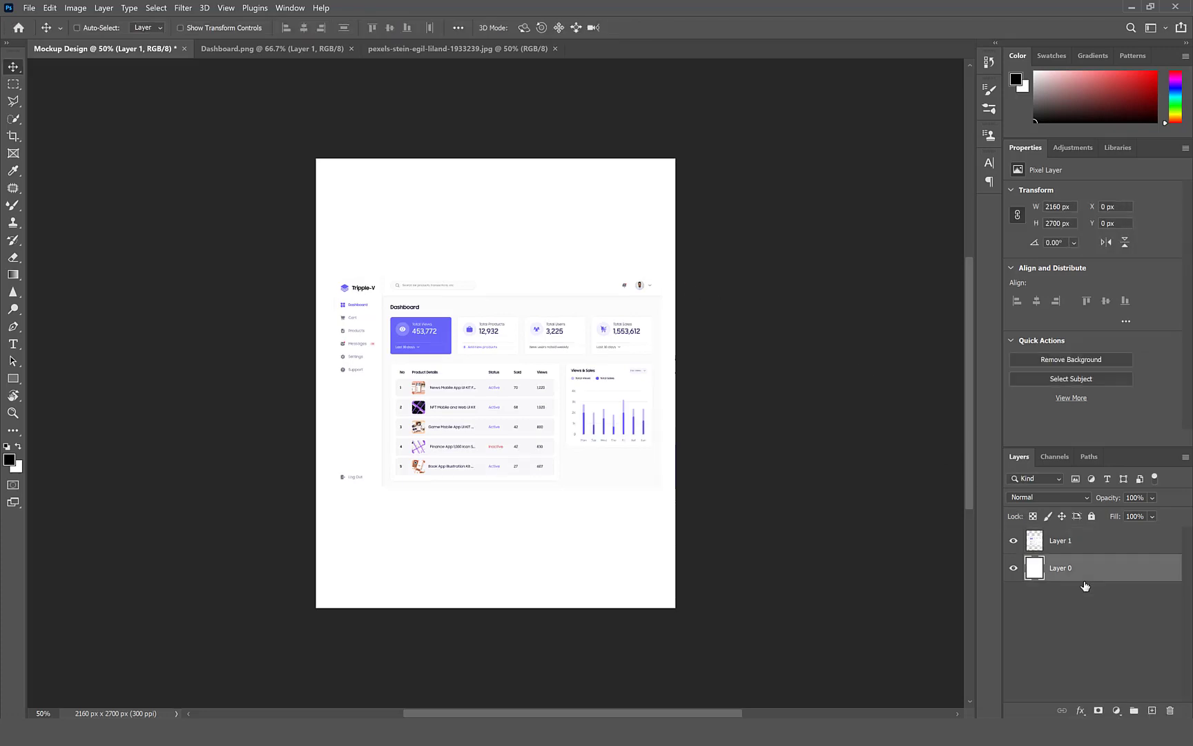
{"action": "key", "text": "alt+BackSpace"}
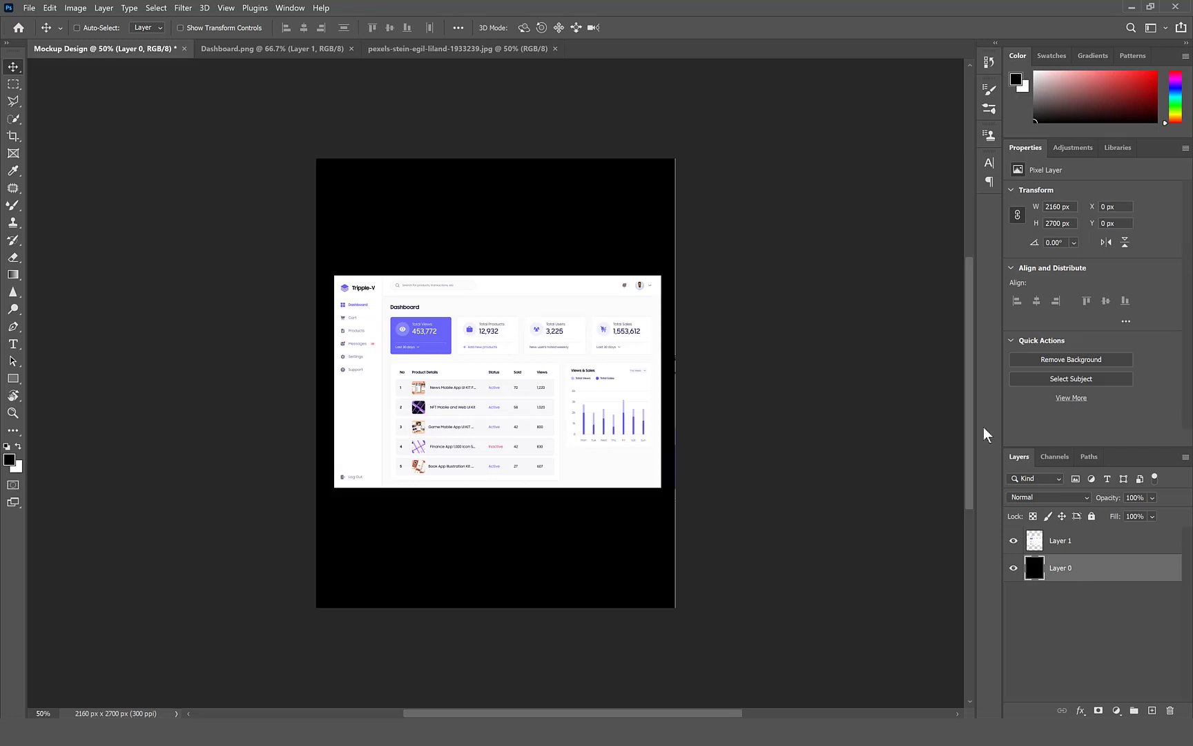
{"action": "left_click", "coordinate": [1072, 541]}
{"action": "key", "text": "ctrl+0"}
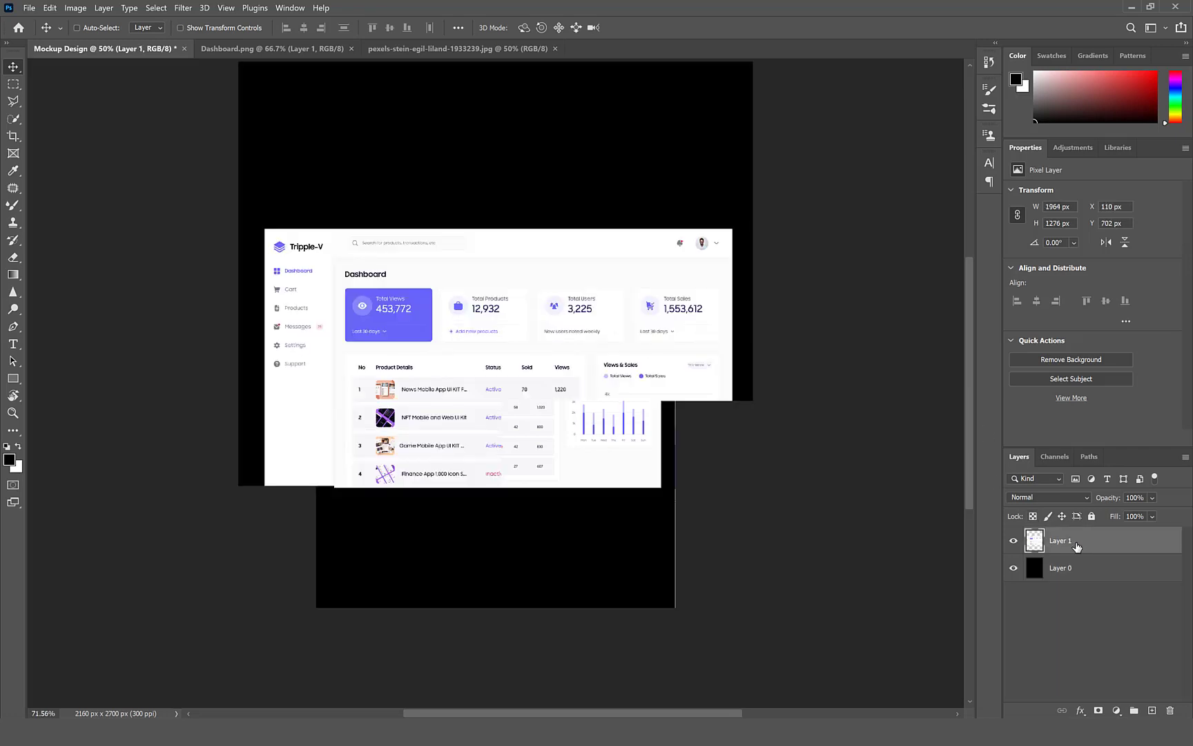
{"action": "left_click", "coordinate": [14, 378]}
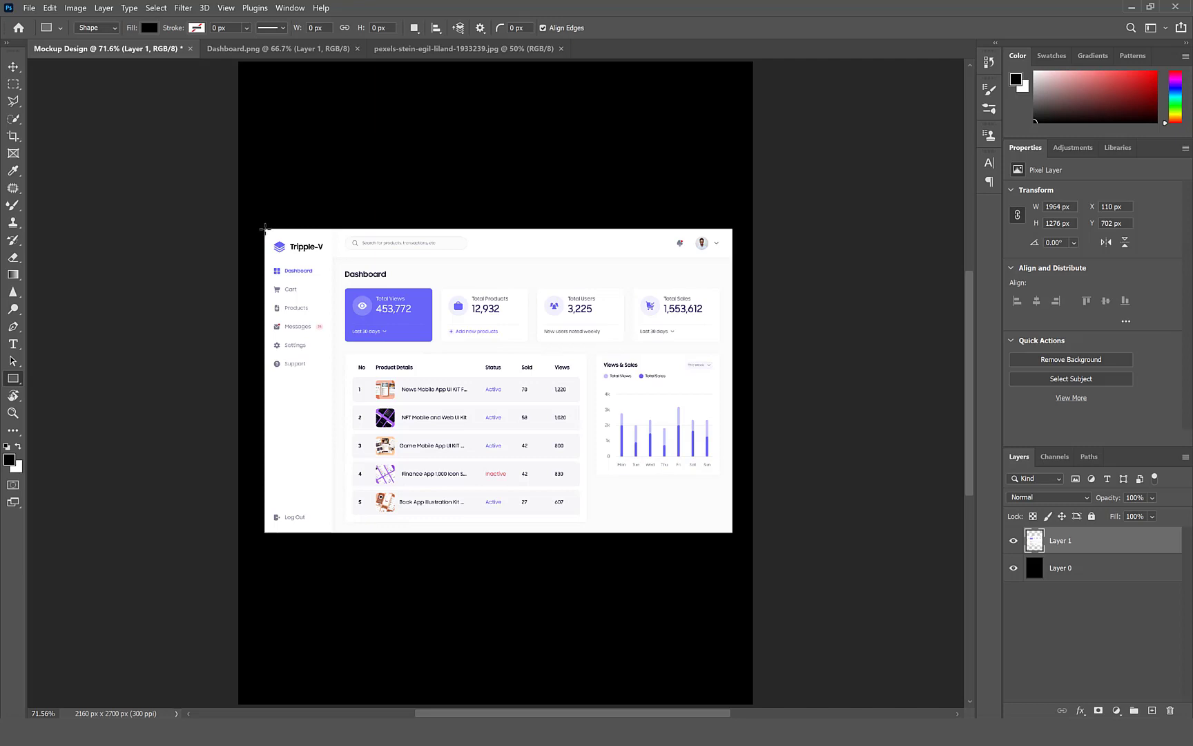
{"action": "left_click_drag", "start_coordinate": [265, 229], "coordinate": [732, 534]}
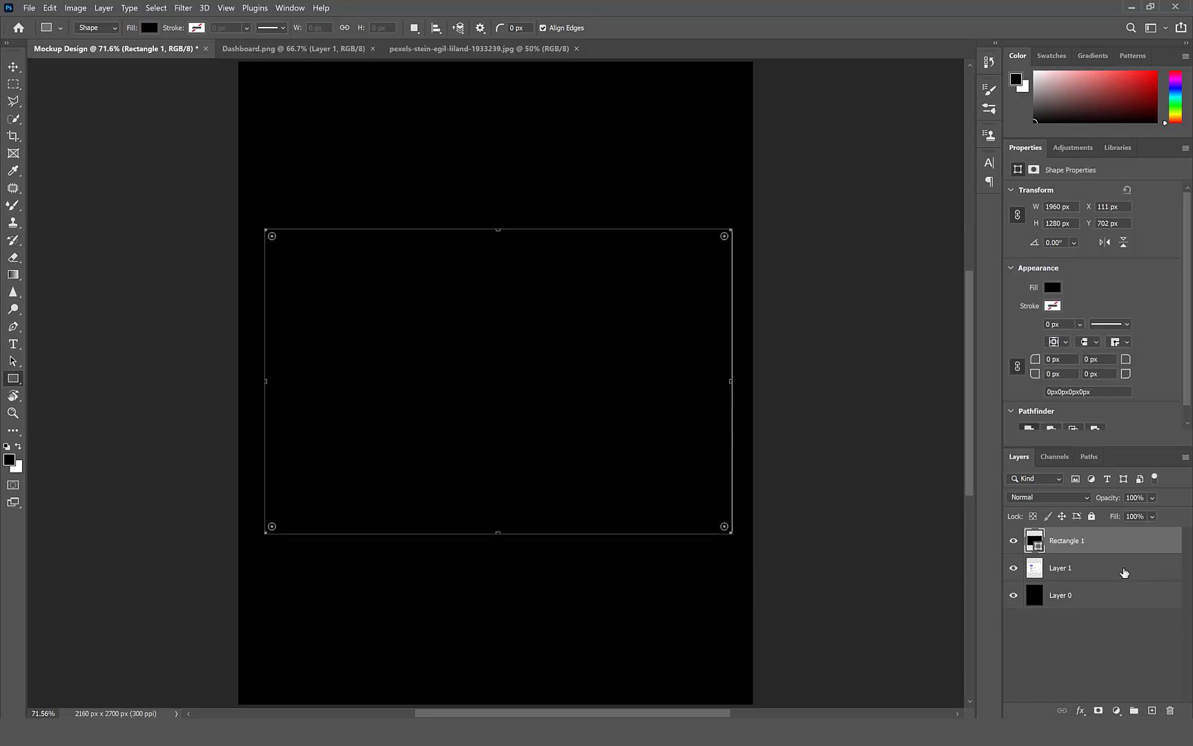
Delete the dashboard layer, refill the background white and round the rectangle's corners to 40 px.
{"action": "left_click", "coordinate": [1124, 570]}
{"action": "key", "text": "Delete"}
{"action": "key", "text": "ctrl+BackSpace"}
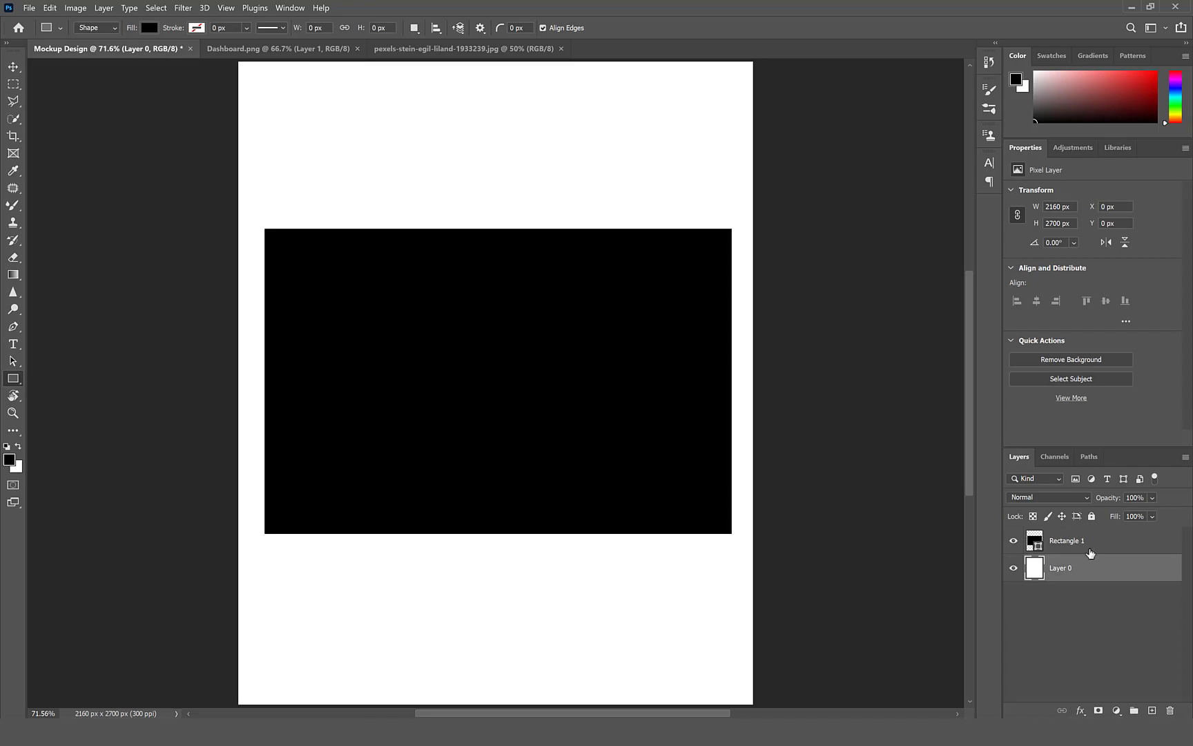
{"action": "left_click", "coordinate": [1090, 552]}
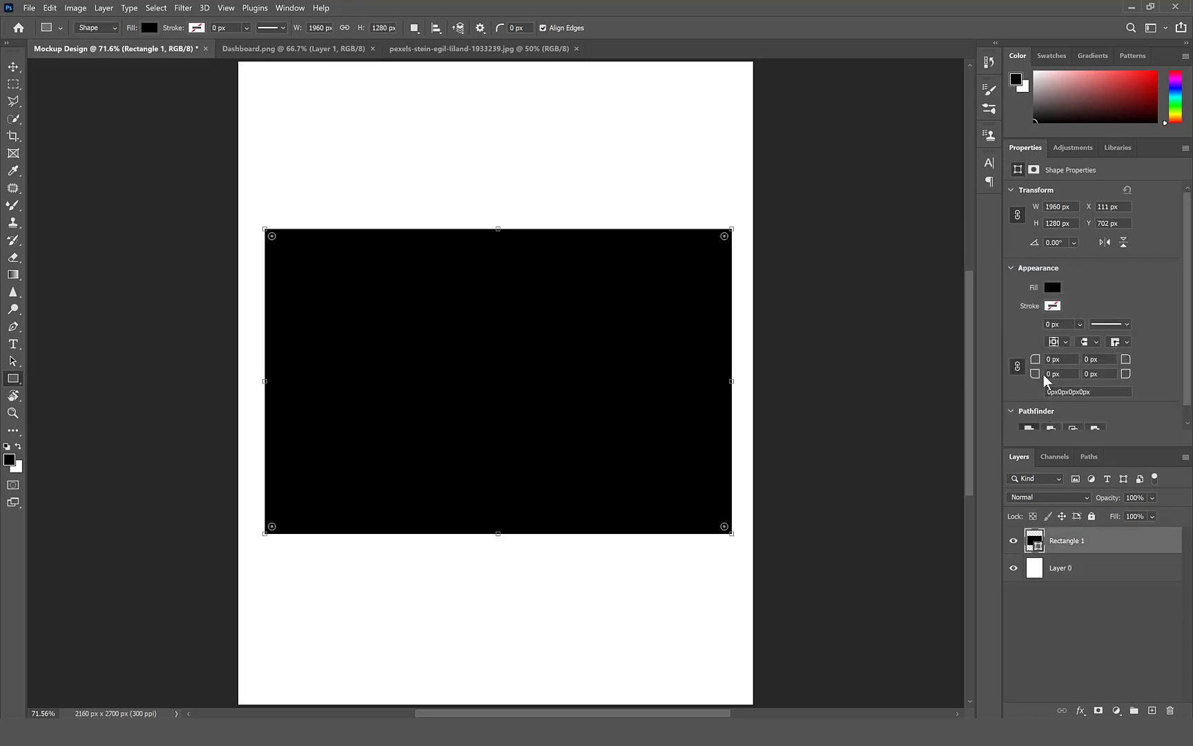
{"action": "left_click", "coordinate": [1061, 361]}
{"action": "type", "text": "40"}
{"action": "key", "text": "Return"}
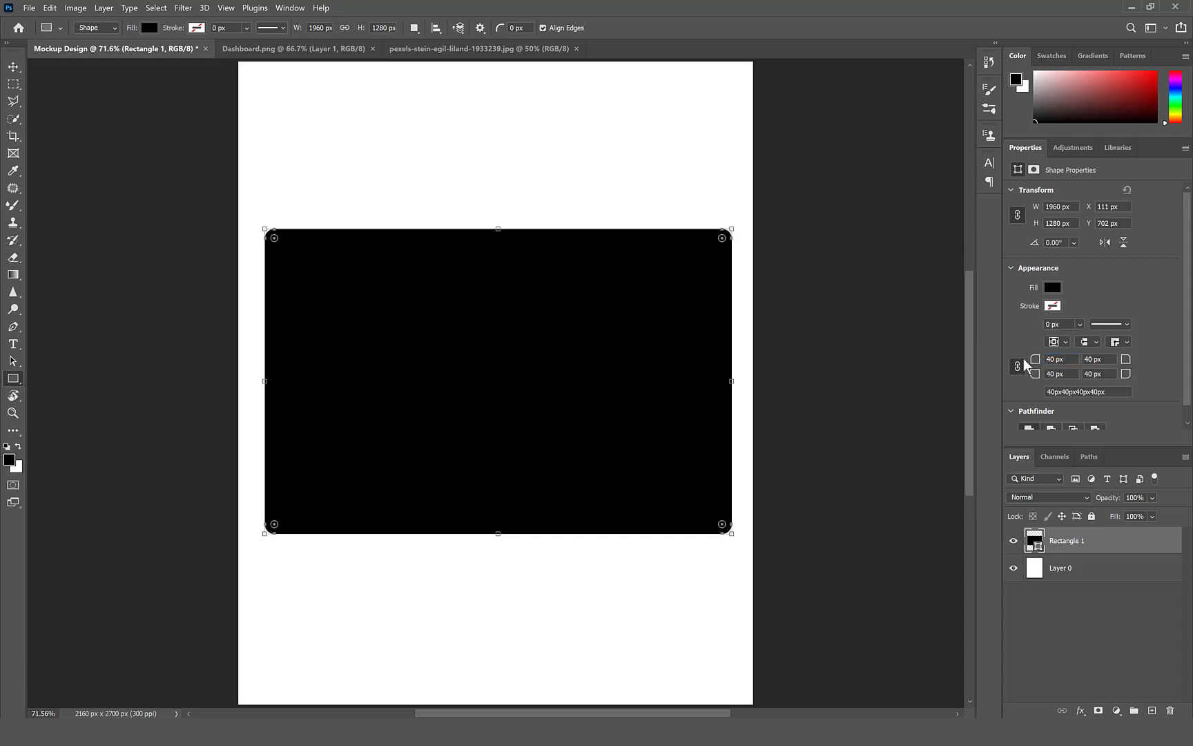
Convert Rectangle 1 to a smart object and rename it 'Place Screen Here'.
{"action": "right_click", "coordinate": [1091, 546]}
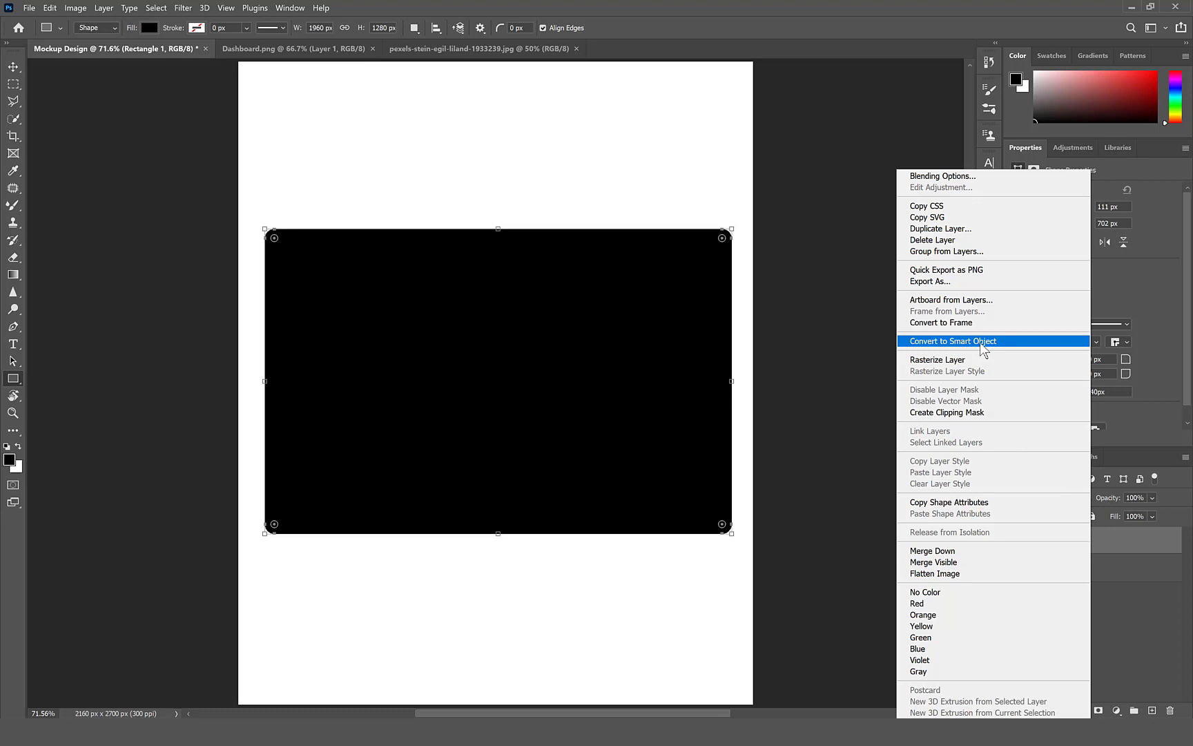
{"action": "left_click", "coordinate": [984, 341]}
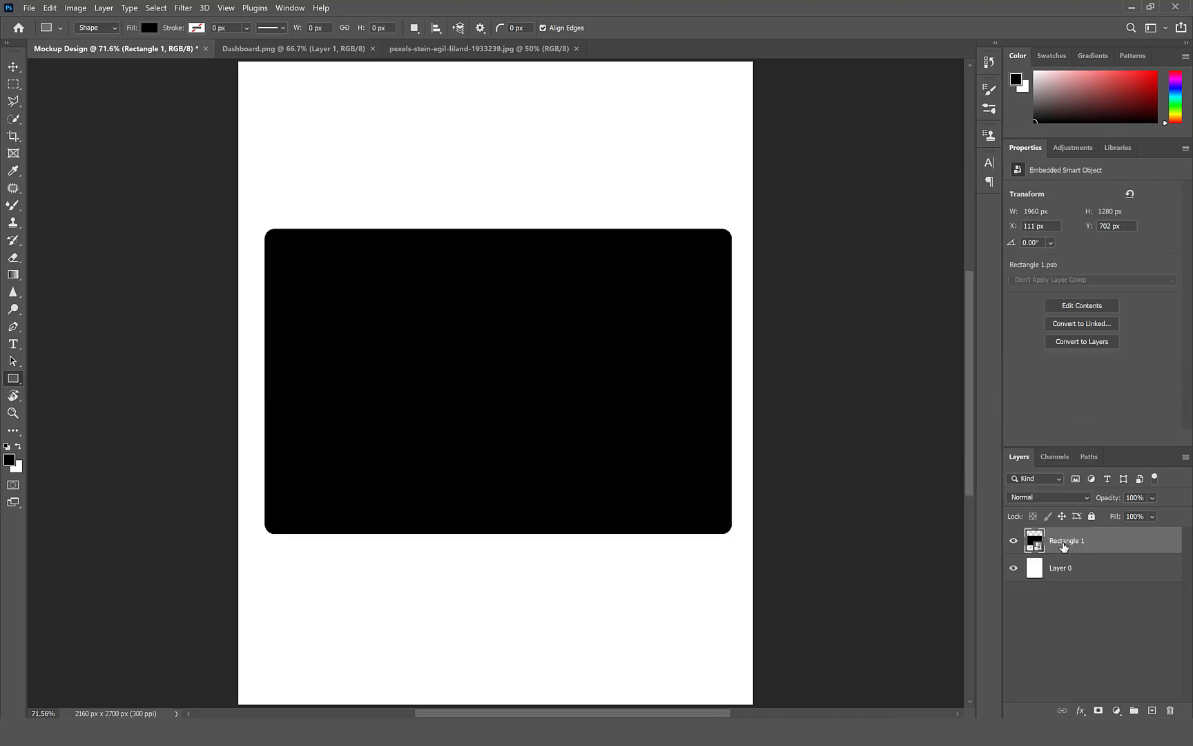
{"action": "double_click", "coordinate": [1064, 541]}
{"action": "type", "text": "Place Screen Here"}
{"action": "key", "text": "Return"}
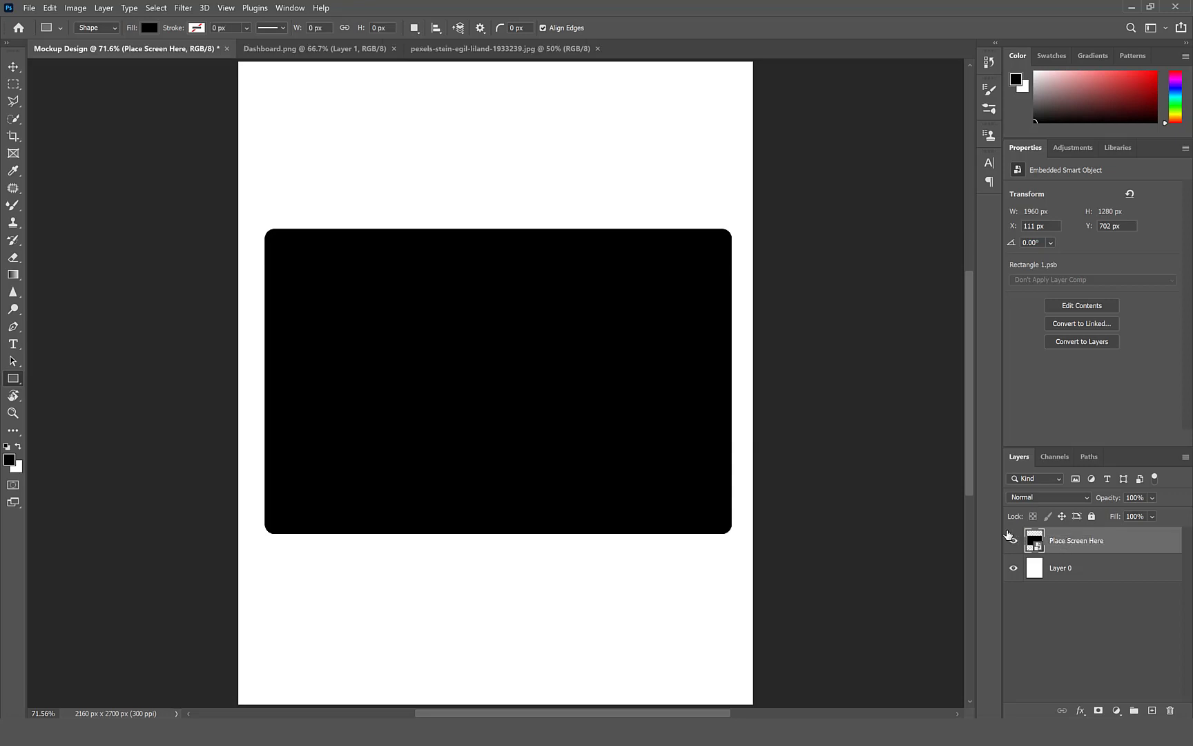
Tag the layer red and tilt the rectangle's right side with a Perspective transform.
{"action": "right_click", "coordinate": [1010, 538]}
{"action": "left_click", "coordinate": [1057, 577]}
{"action": "key", "text": "ctrl+t"}
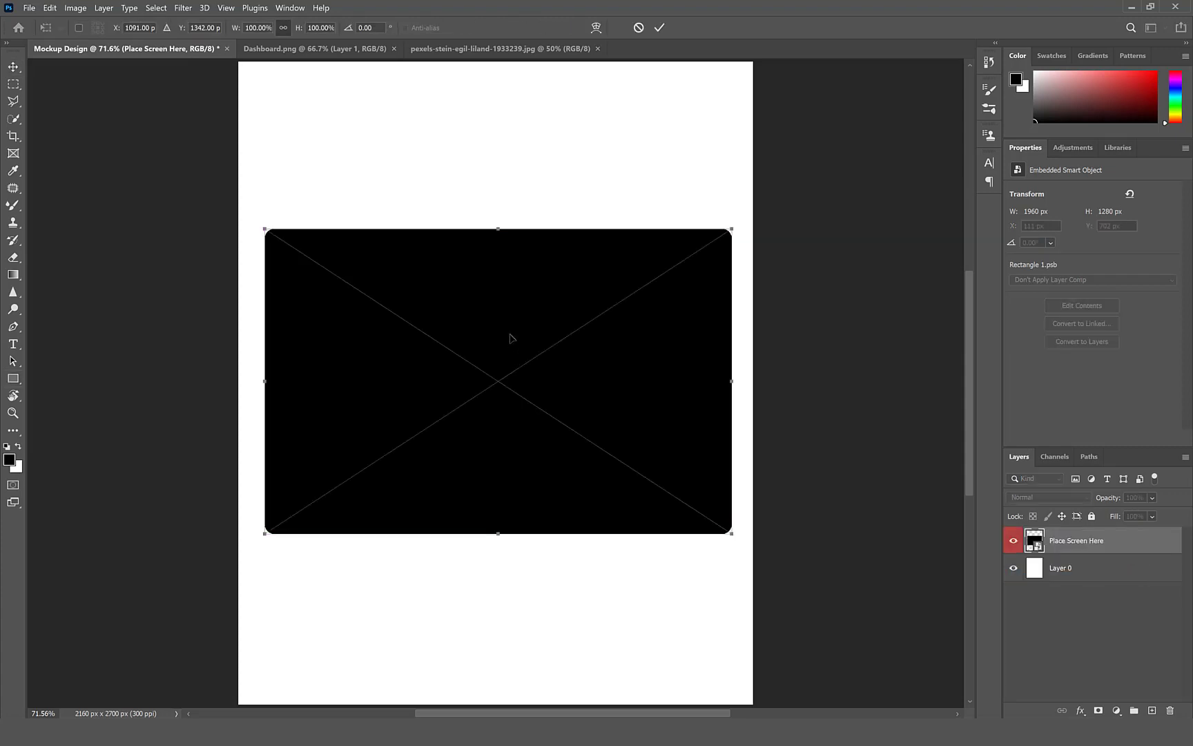
{"action": "right_click", "coordinate": [472, 308]}
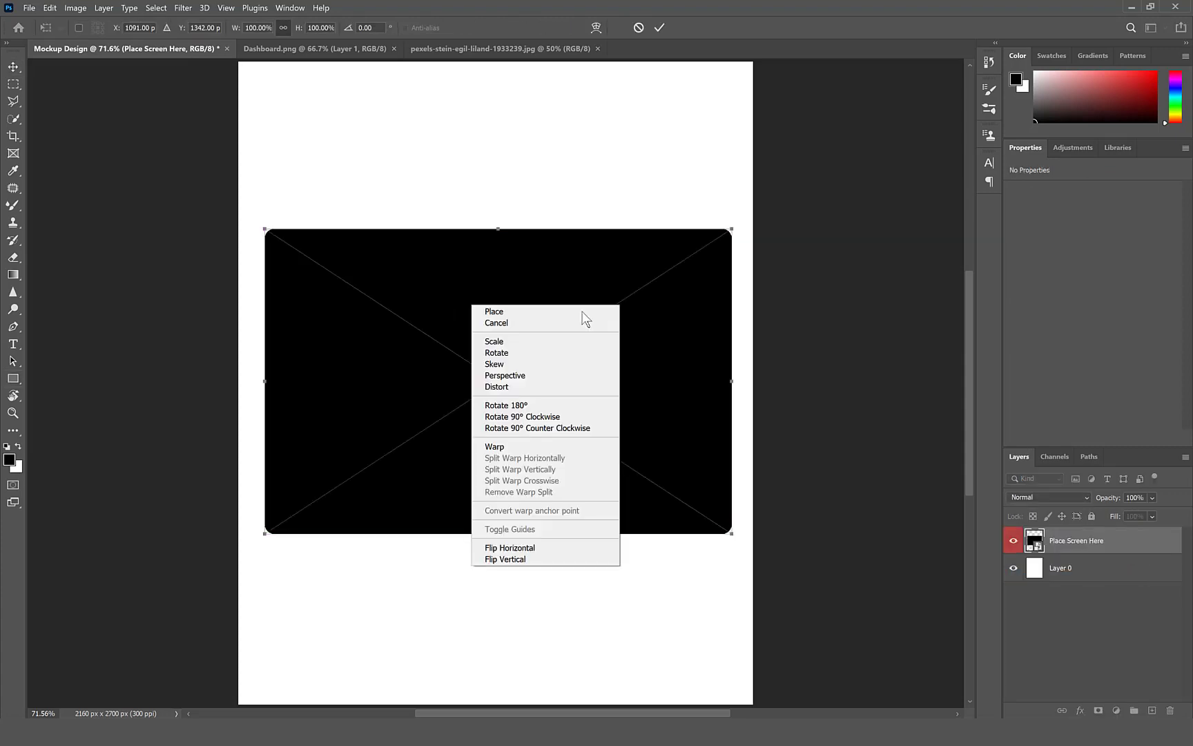
{"action": "left_click", "coordinate": [549, 374]}
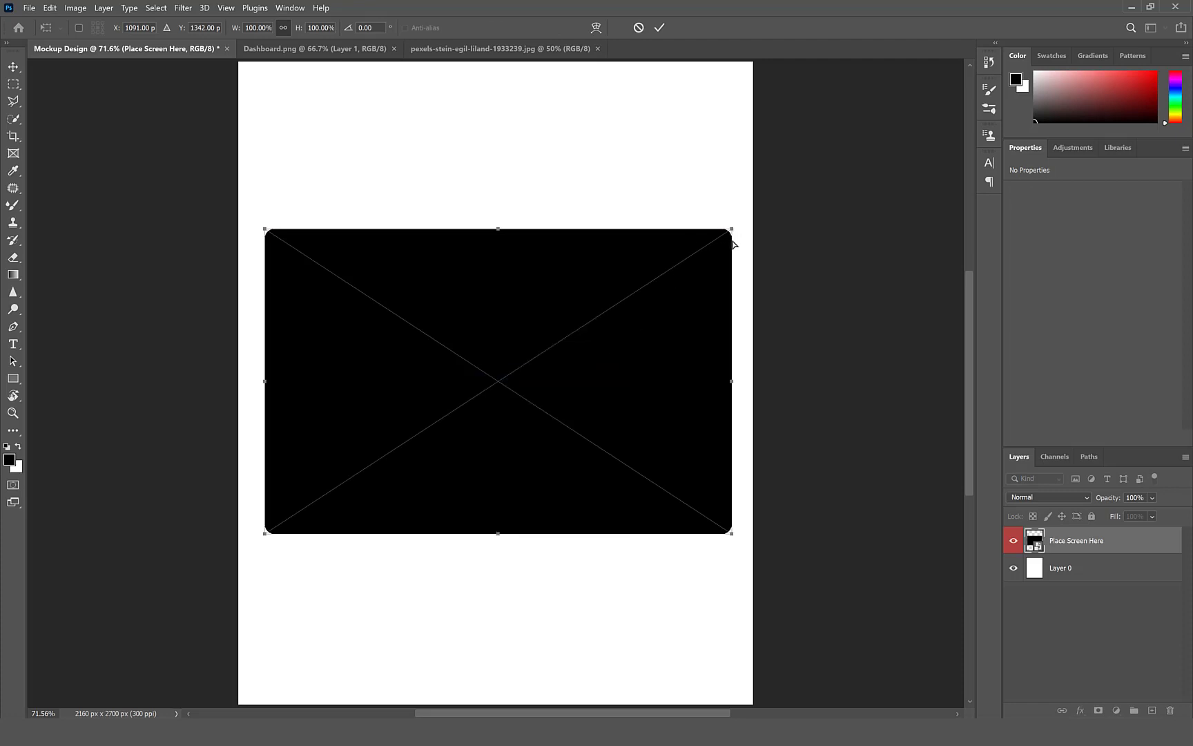
{"action": "left_click_drag", "start_coordinate": [733, 243], "coordinate": [732, 259]}
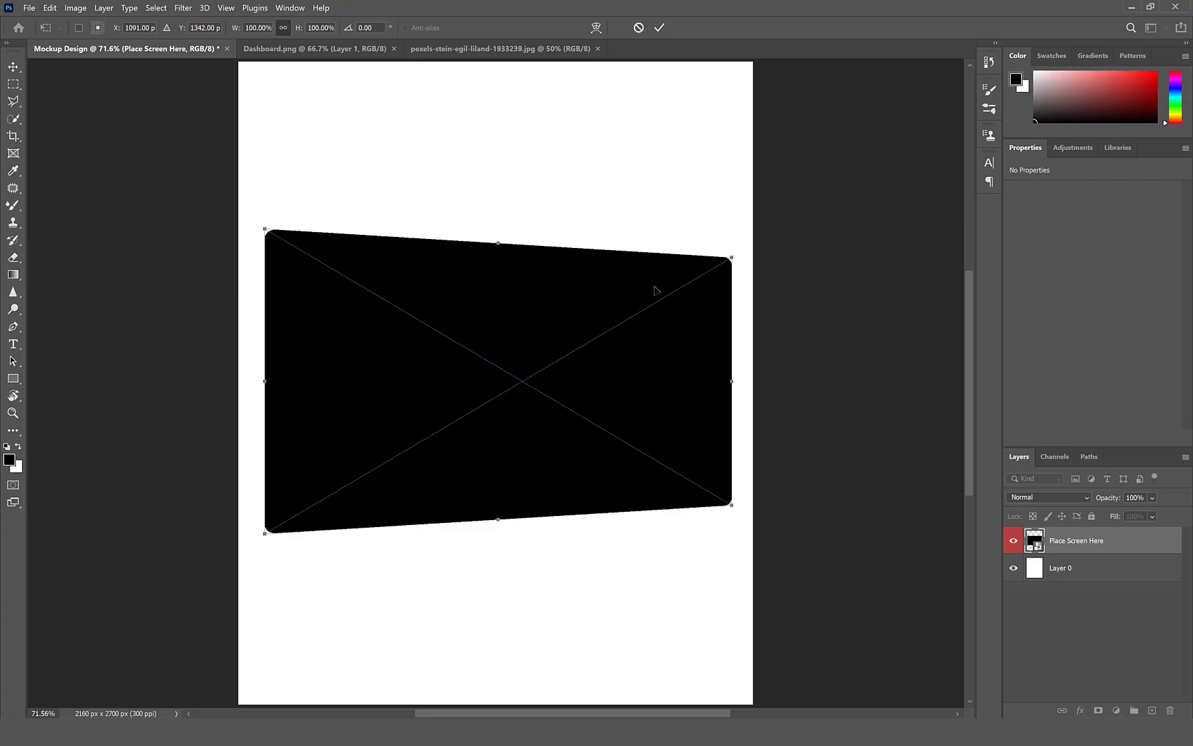
Warp the top and bottom edges into a curved screen shape and commit it.
{"action": "right_click", "coordinate": [608, 291]}
{"action": "left_click", "coordinate": [638, 429]}
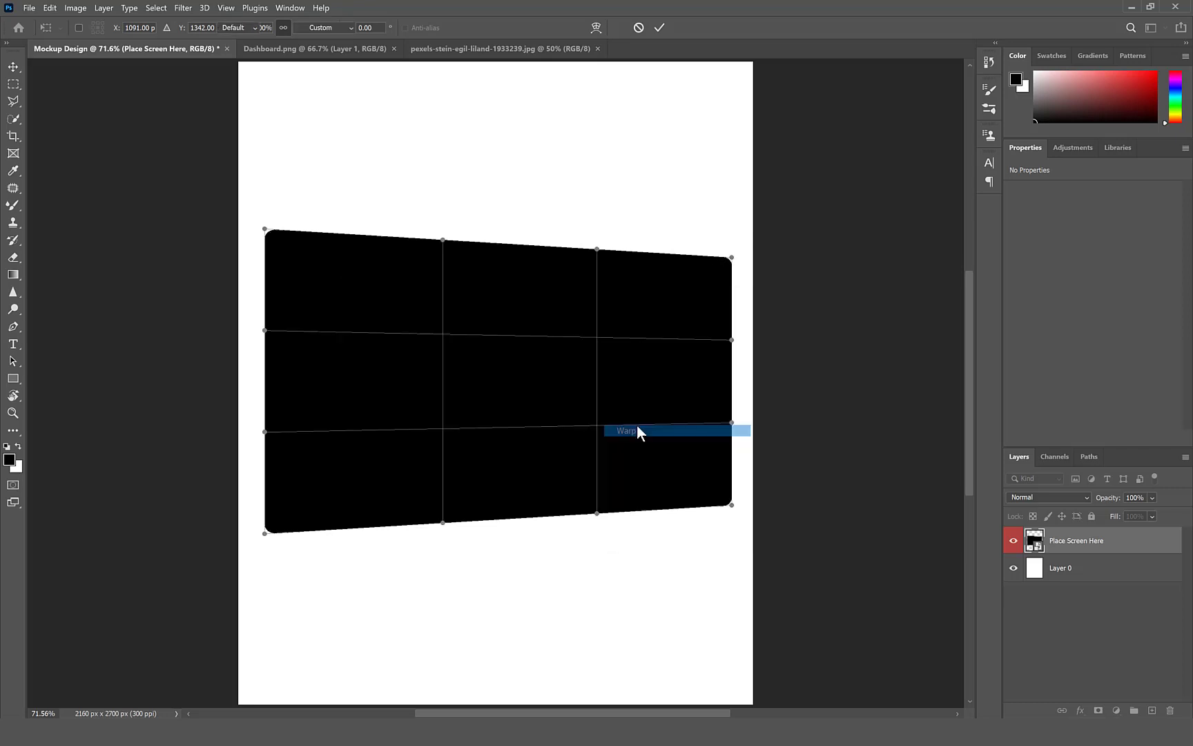
{"action": "left_click_drag", "start_coordinate": [444, 241], "coordinate": [453, 256]}
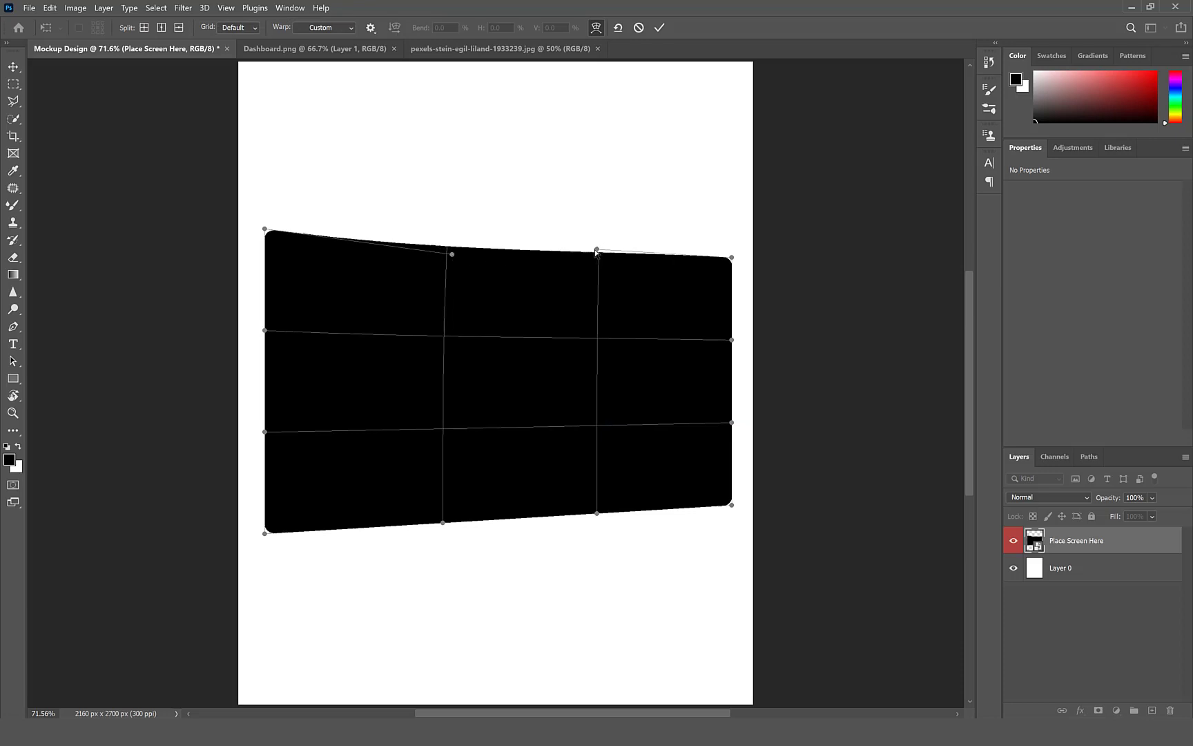
{"action": "left_click_drag", "start_coordinate": [597, 253], "coordinate": [597, 261]}
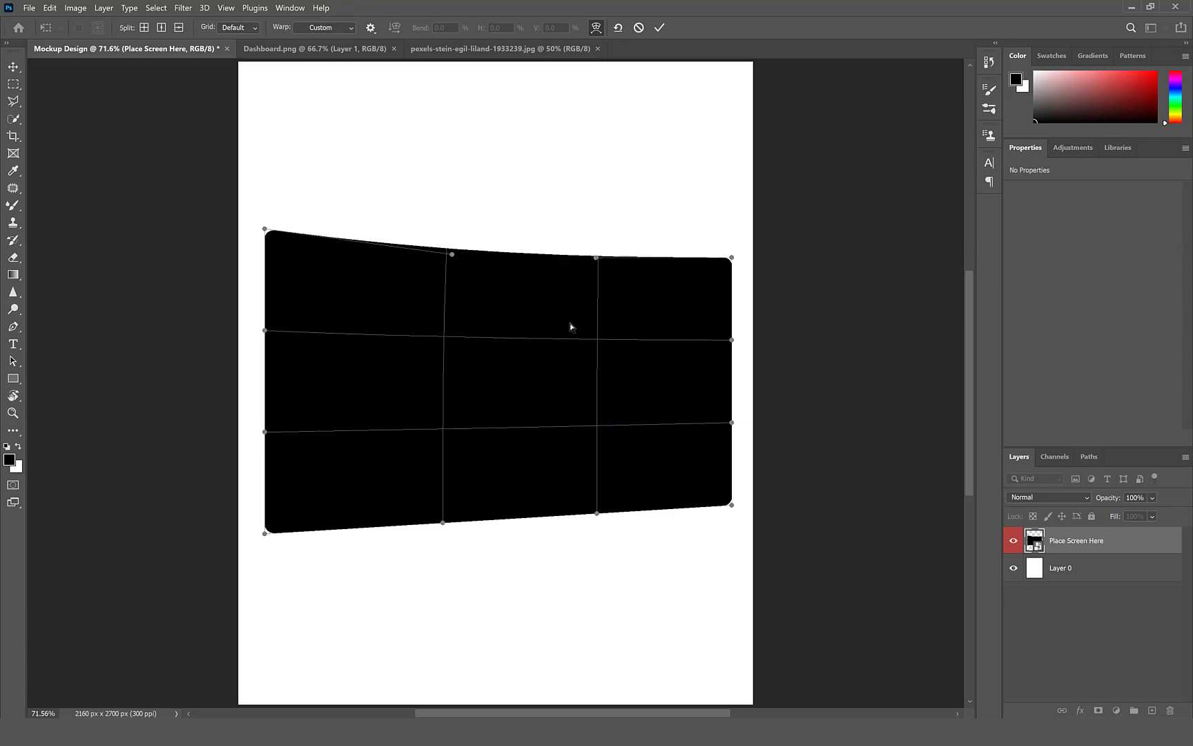
{"action": "mouse_move", "coordinate": [444, 525]}
{"action": "left_mouse_down"}
{"action": "mouse_move", "coordinate": [485, 506]}
{"action": "mouse_move", "coordinate": [452, 516]}
{"action": "left_mouse_up"}
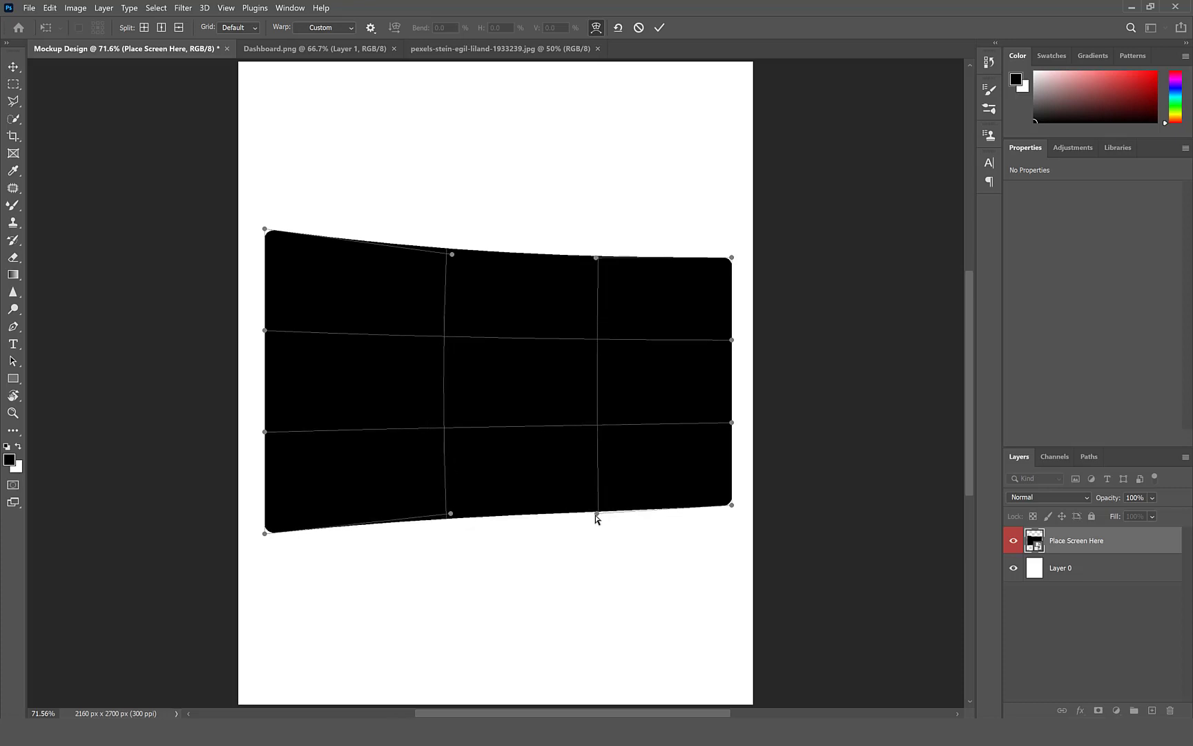
{"action": "left_click_drag", "start_coordinate": [596, 515], "coordinate": [599, 504]}
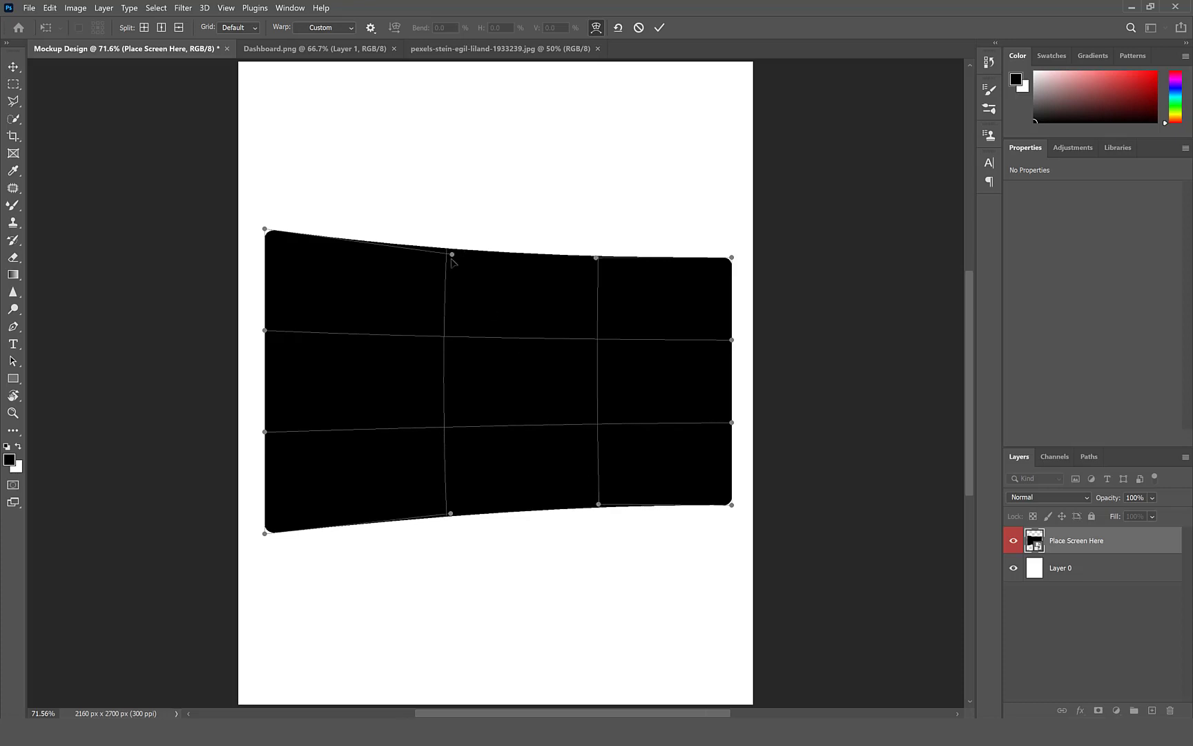
{"action": "left_click_drag", "start_coordinate": [451, 259], "coordinate": [454, 261]}
{"action": "left_click_drag", "start_coordinate": [596, 259], "coordinate": [598, 261]}
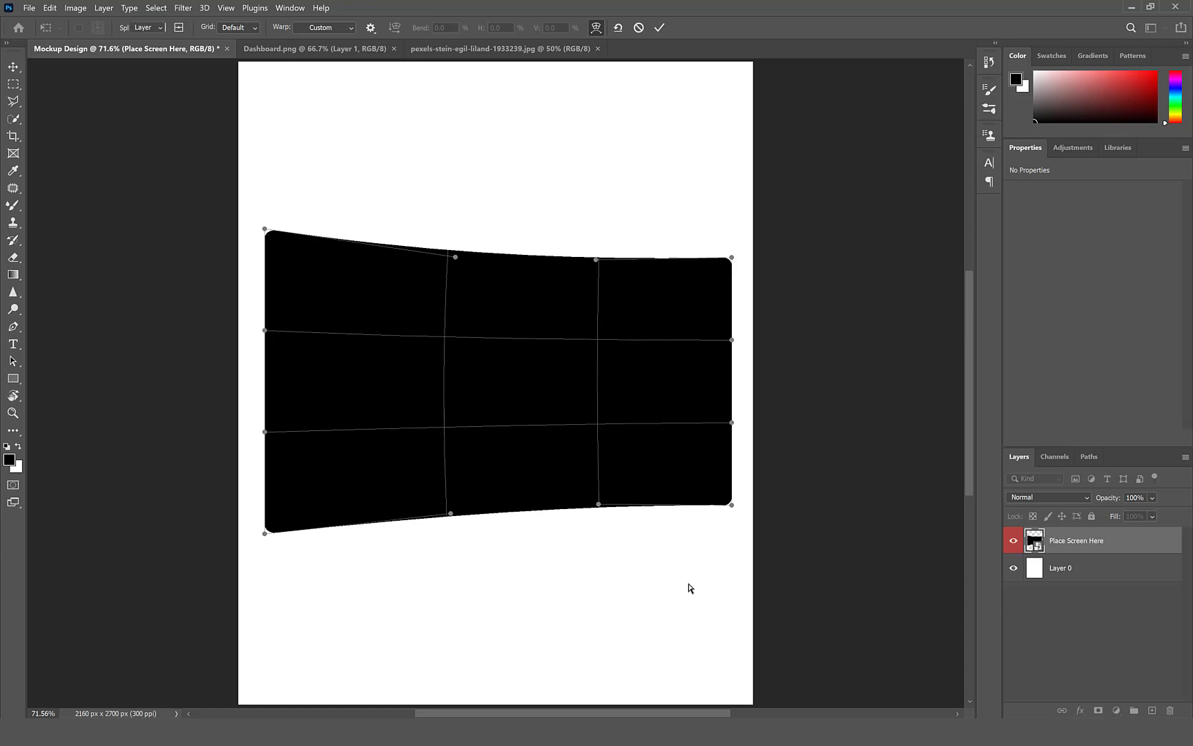
{"action": "key", "text": "Return"}
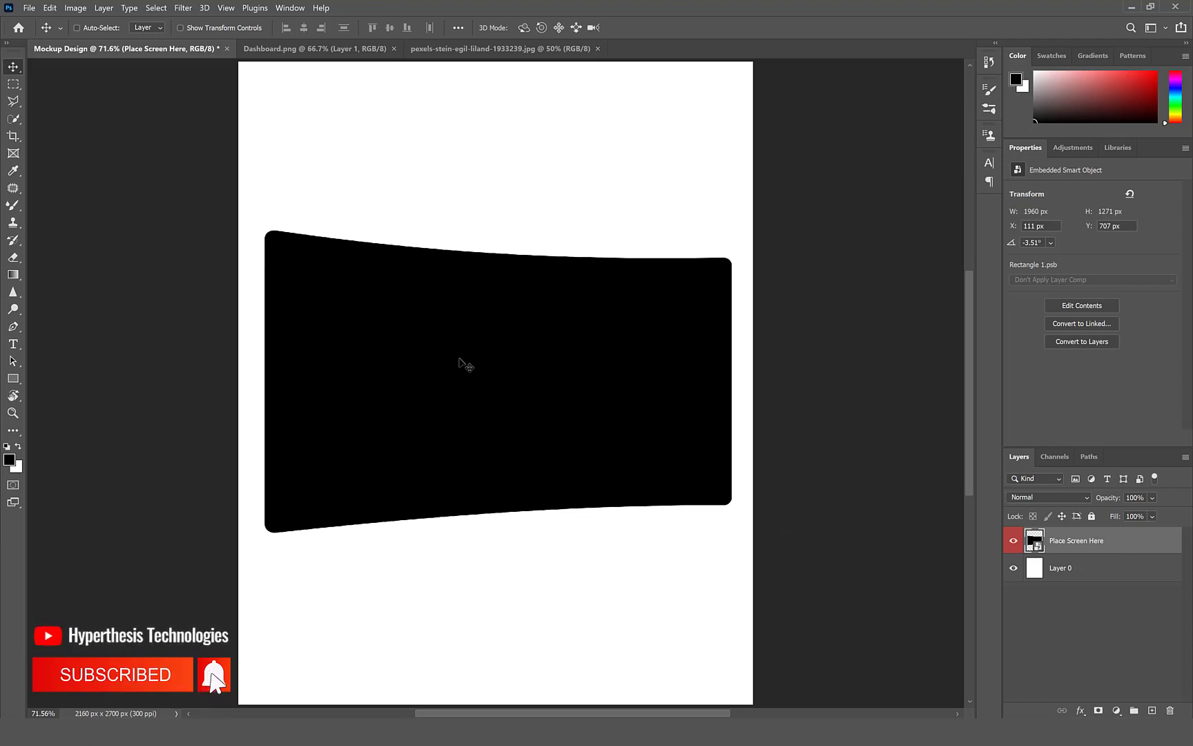
Duplicate the Place Screen Here layer and rename the copy 'Other Screen'.
{"action": "left_click_drag", "start_coordinate": [1177, 542], "coordinate": [1153, 712]}
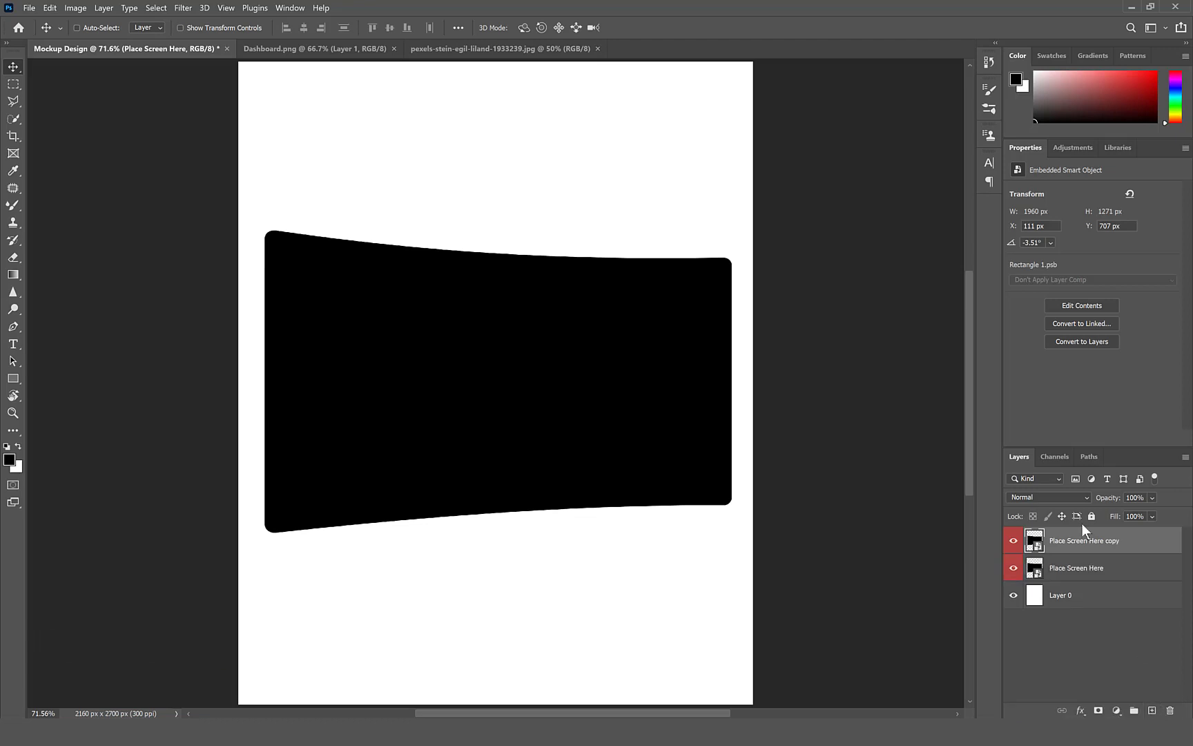
{"action": "double_click", "coordinate": [1074, 540]}
{"action": "type", "text": "Other Scre"}
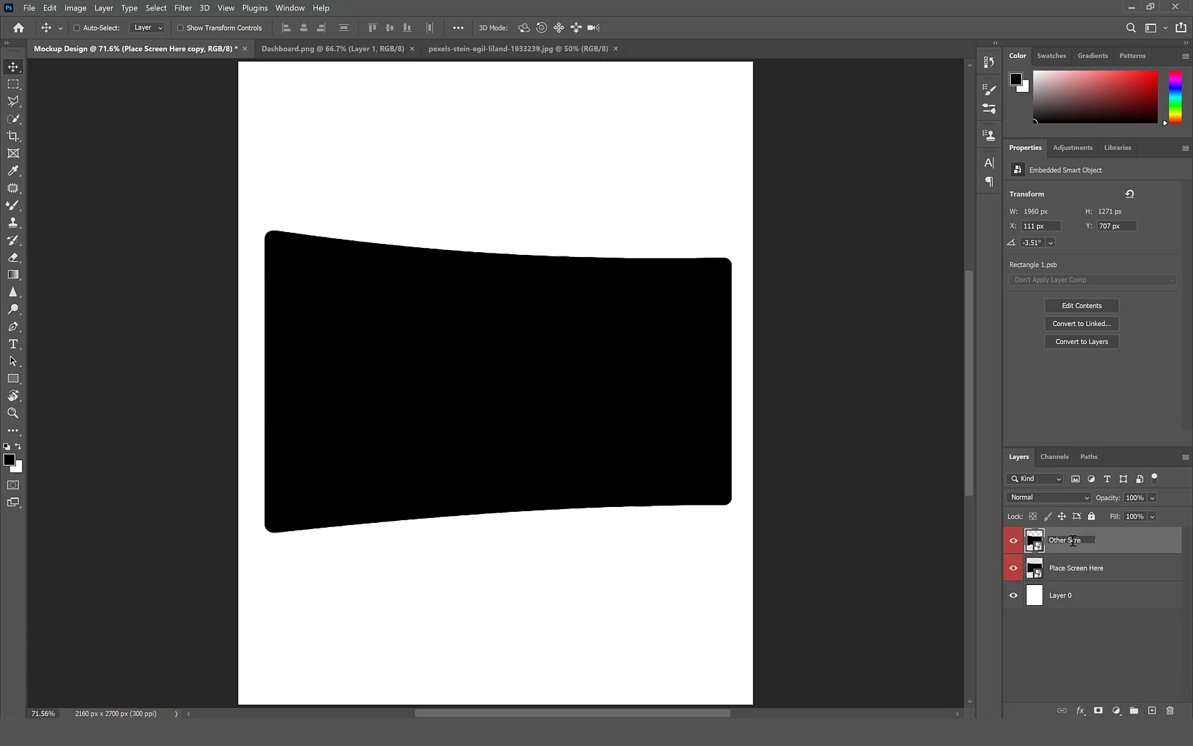
{"action": "type", "text": "en"}
{"action": "key", "text": "Return"}
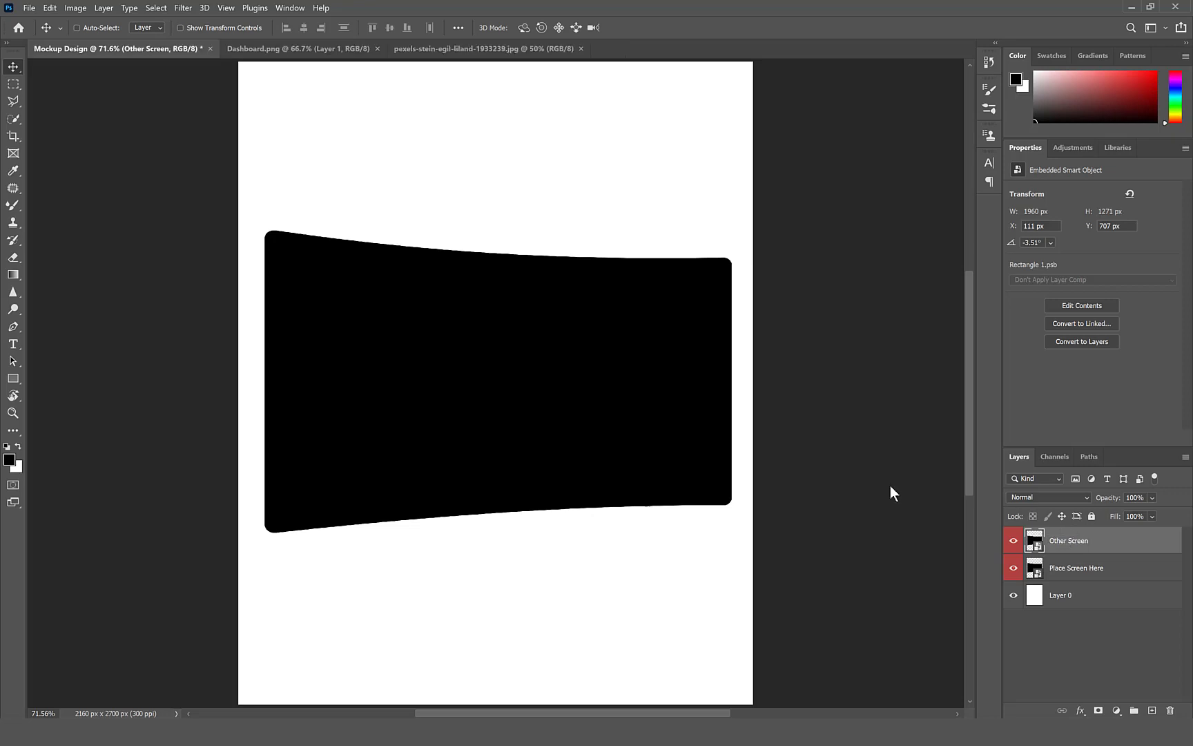
Shrink Other Screen to 367 × 243 px and rotate it -13.76° near the top right.
{"action": "left_click_drag", "start_coordinate": [506, 290], "coordinate": [510, 191]}
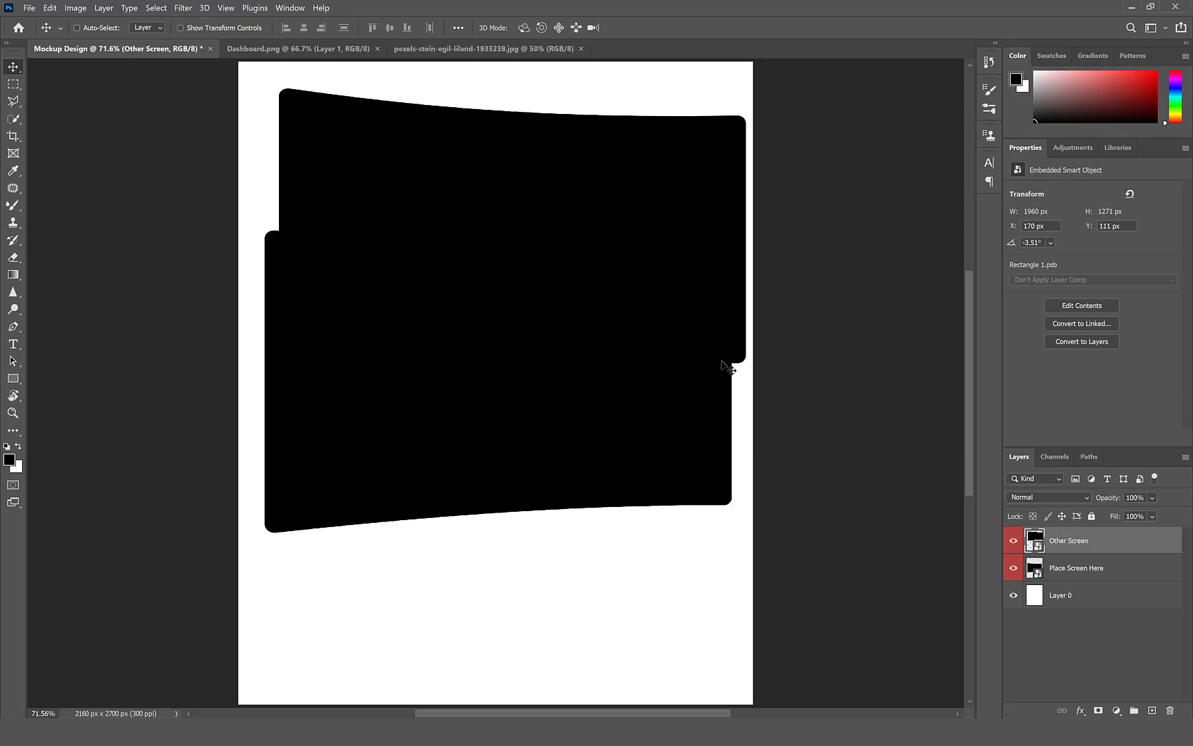
{"action": "key", "text": "ctrl+t"}
{"action": "left_click_drag", "start_coordinate": [752, 376], "coordinate": [688, 163]}
{"action": "key", "text": "Return"}
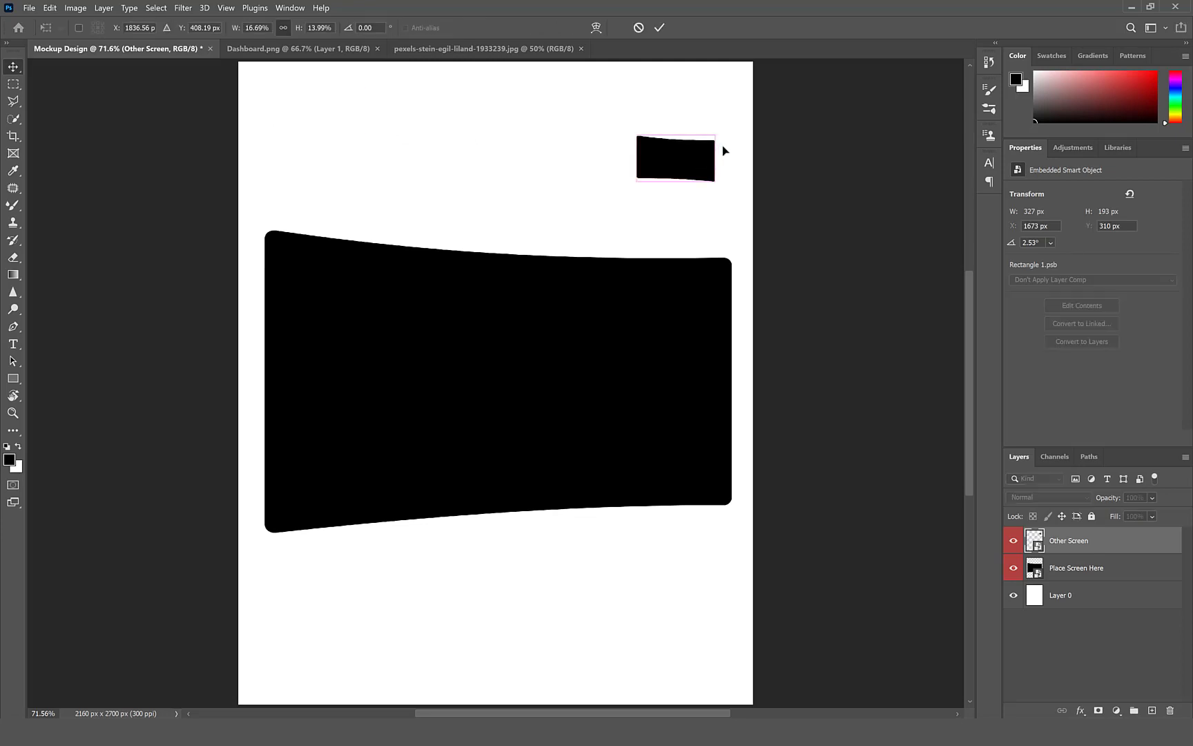
{"action": "key", "text": "ctrl+t"}
{"action": "left_click_drag", "start_coordinate": [724, 134], "coordinate": [633, 156]}
{"action": "left_click", "coordinate": [660, 28]}
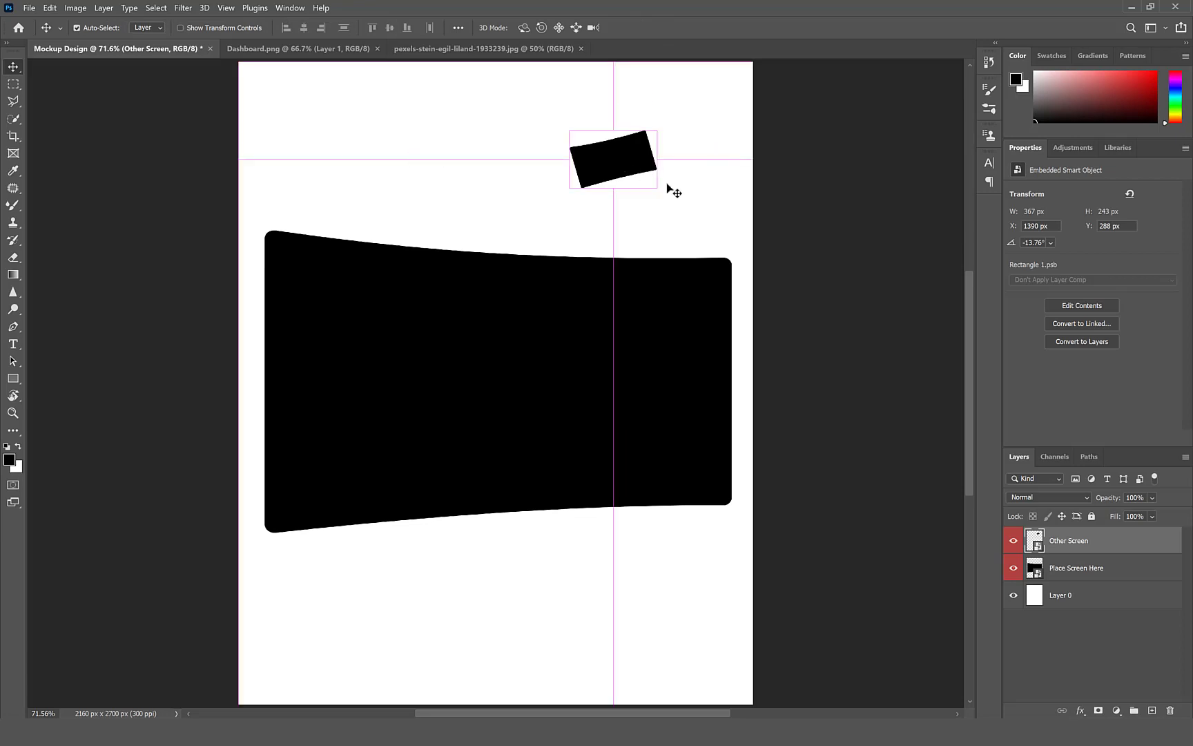
Duplicate the small panel, then rotate and shrink the copy at the lower left.
{"action": "key", "text": "ctrl+j"}
{"action": "left_click_drag", "start_coordinate": [368, 604], "coordinate": [377, 662]}
{"action": "key", "text": "ctrl+t"}
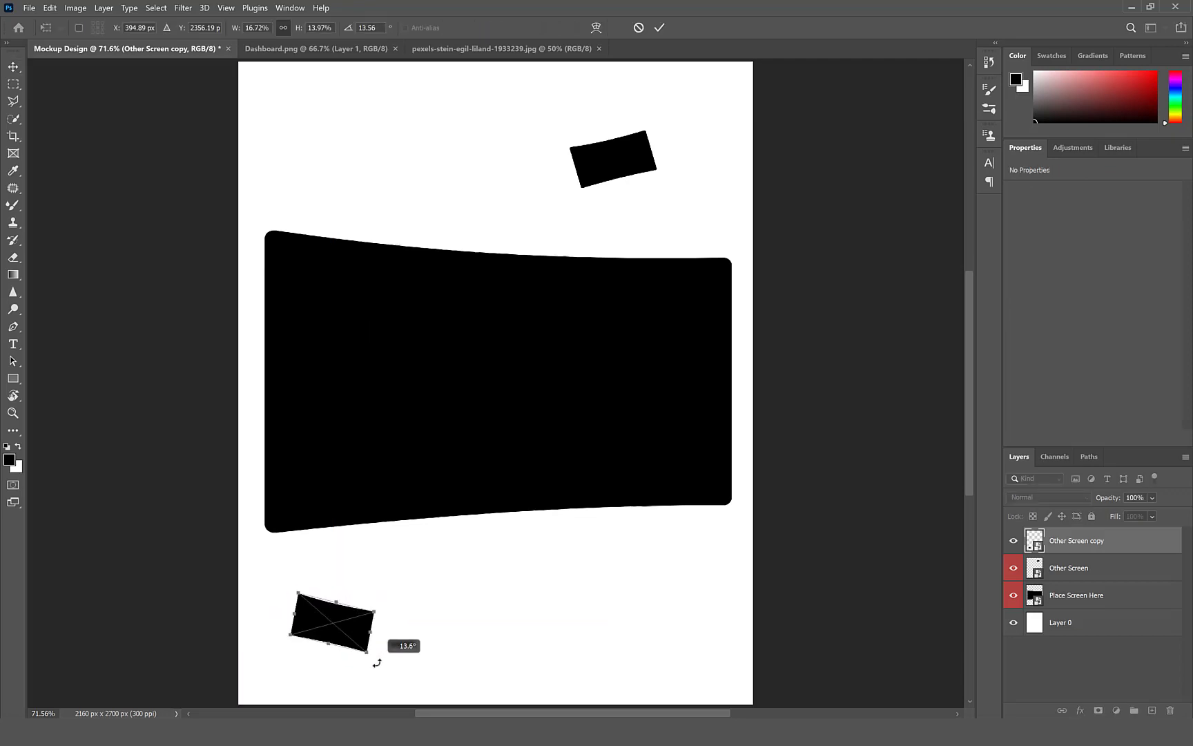
{"action": "left_click_drag", "start_coordinate": [377, 663], "coordinate": [355, 635]}
{"action": "key", "text": "Return"}
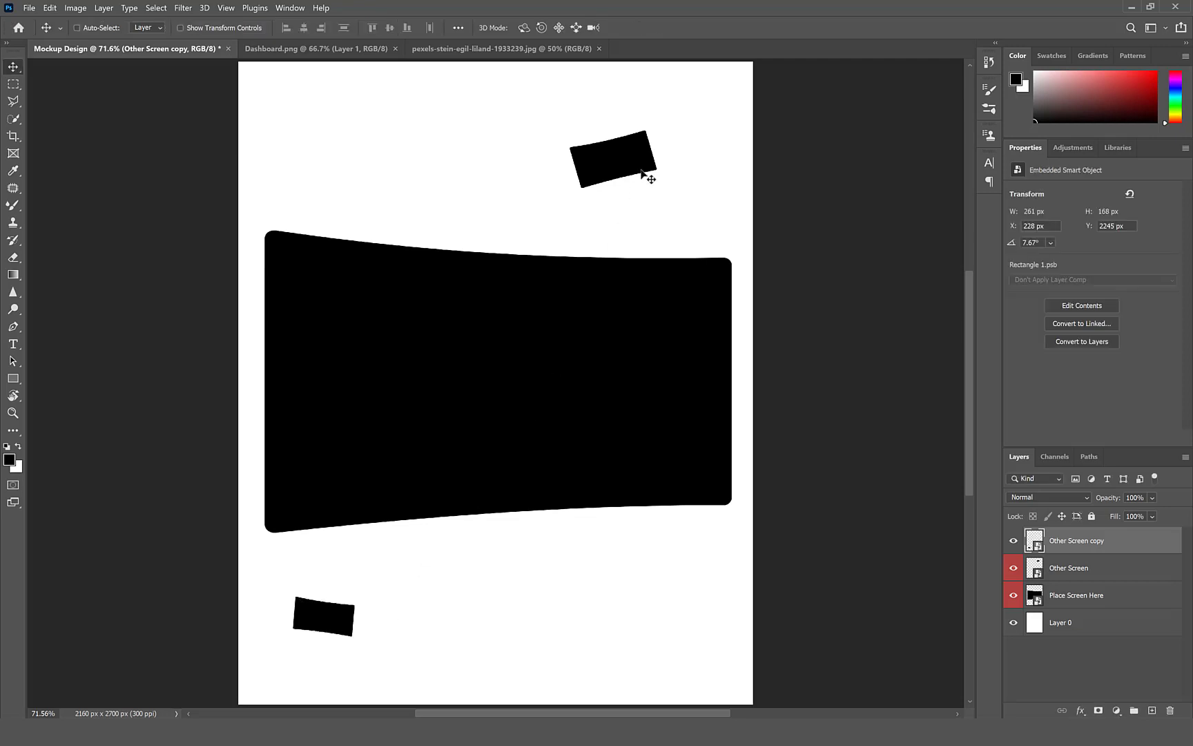
Copy the panel to the bottom-right edge and raise Other Screen copy 2 to the top.
{"action": "left_click_drag", "start_coordinate": [629, 160], "coordinate": [675, 611]}
{"action": "key", "text": "ctrl+t"}
{"action": "key", "text": "Return"}
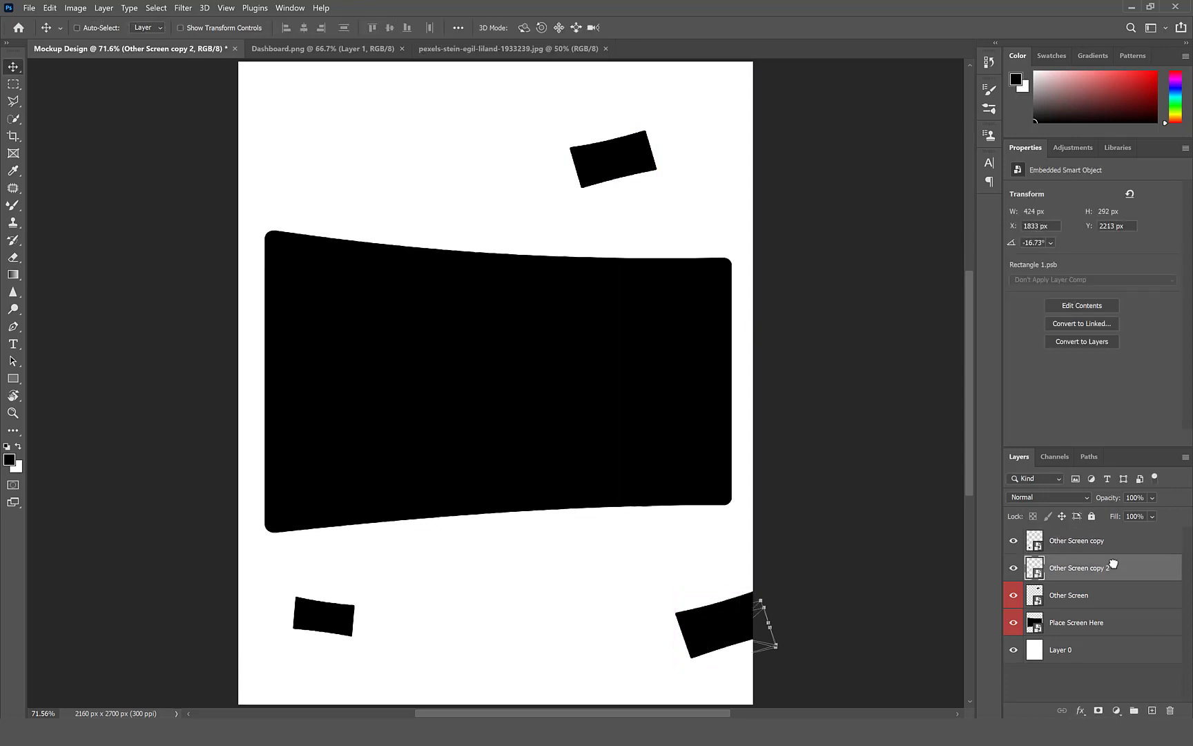
{"action": "left_click_drag", "start_coordinate": [1113, 565], "coordinate": [1105, 533]}
Nudge the lower-left panel and place another copy at the canvas top-left edge.
{"action": "left_click_drag", "start_coordinate": [341, 604], "coordinate": [350, 605]}
{"action": "left_click", "coordinate": [719, 625]}
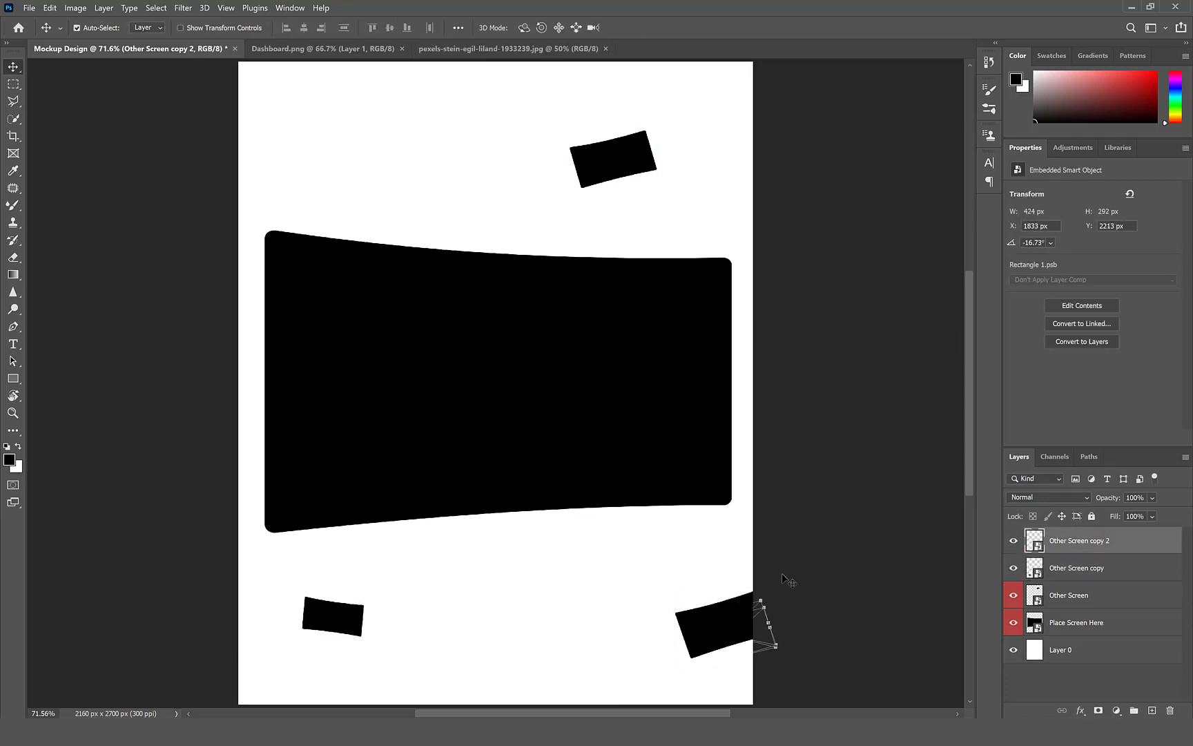
{"action": "left_click_drag", "start_coordinate": [788, 580], "coordinate": [265, 139]}
{"action": "key", "text": "ctrl+t"}
{"action": "key", "text": "Return"}
Fine-tune the positions and sizes of the bottom-right and lower-left panels.
{"action": "left_click", "coordinate": [758, 623], "text": "ctrl"}
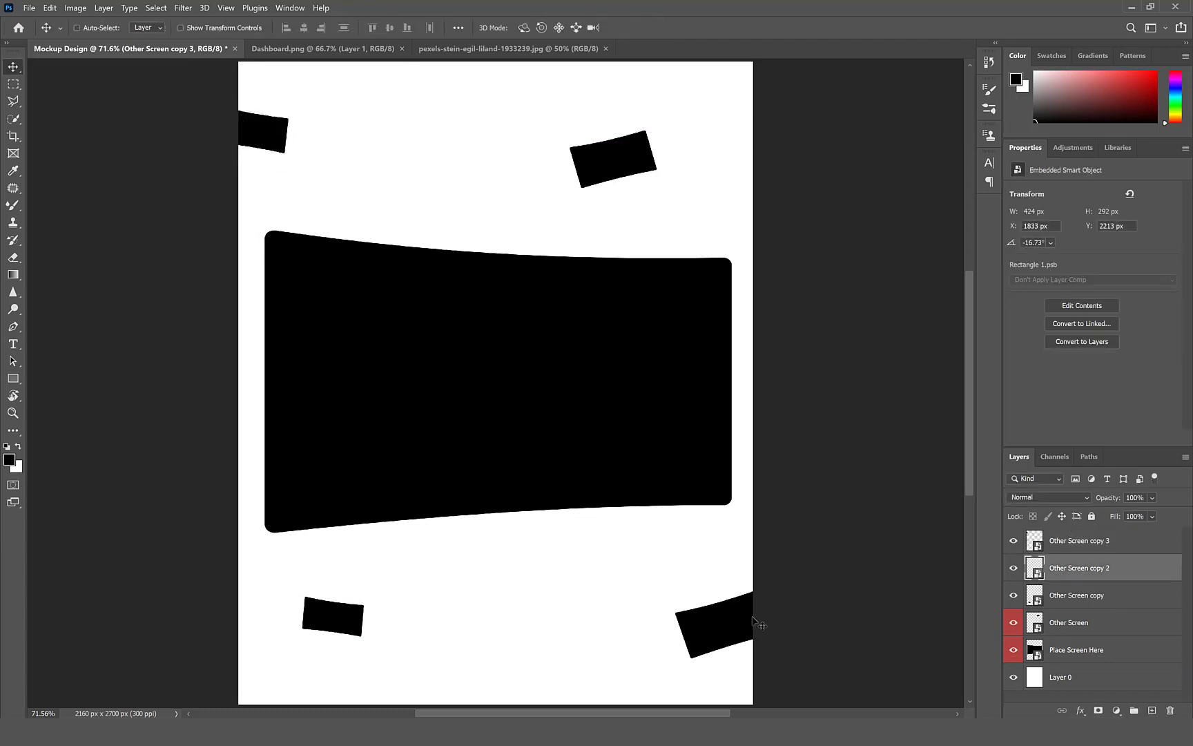
{"action": "left_click_drag", "start_coordinate": [758, 624], "coordinate": [750, 614]}
{"action": "left_click_drag", "start_coordinate": [353, 619], "coordinate": [441, 592]}
{"action": "key", "text": "ctrl+t"}
{"action": "key", "text": "Return"}
{"action": "left_click", "coordinate": [1105, 568]}
{"action": "key", "text": "ctrl+t"}
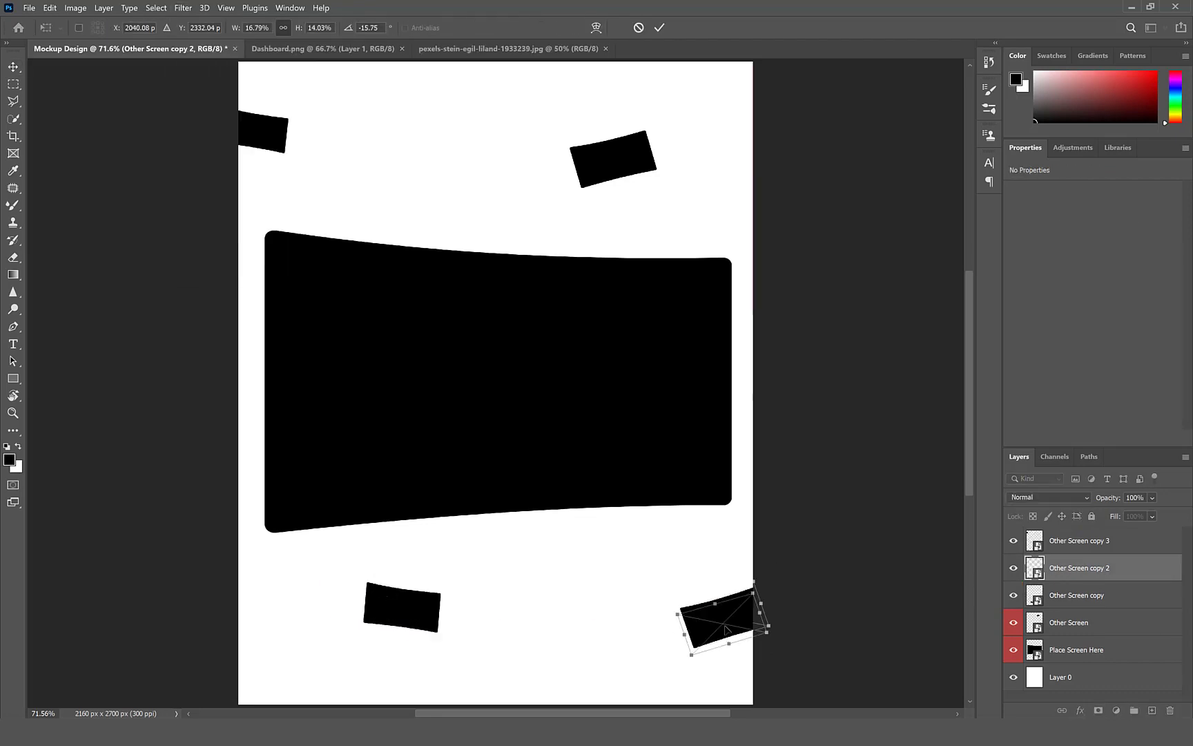
{"action": "left_click_drag", "start_coordinate": [727, 628], "coordinate": [727, 640]}
{"action": "key", "text": "Return"}
{"action": "left_click", "coordinate": [1078, 596]}
{"action": "left_click_drag", "start_coordinate": [898, 607], "coordinate": [906, 601]}
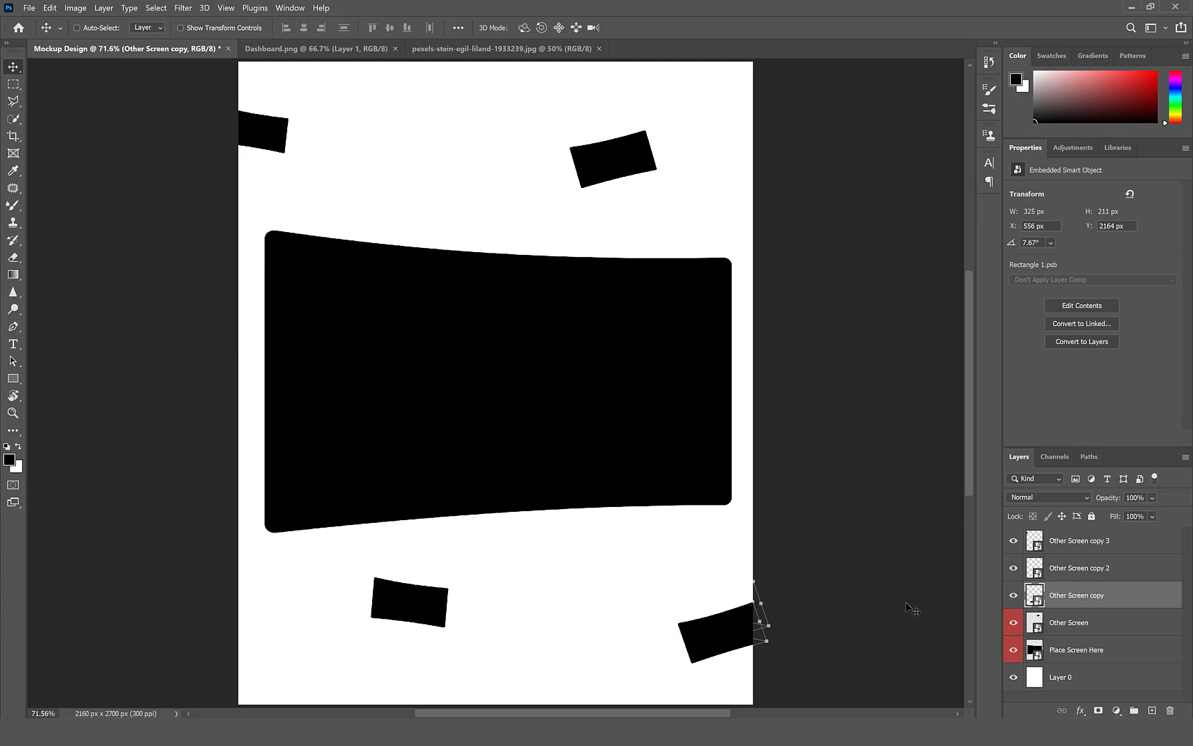
Open the Place Screen Here contents and drag the dashboard image into Rectangle 1.psb.
{"action": "double_click", "coordinate": [1037, 651]}
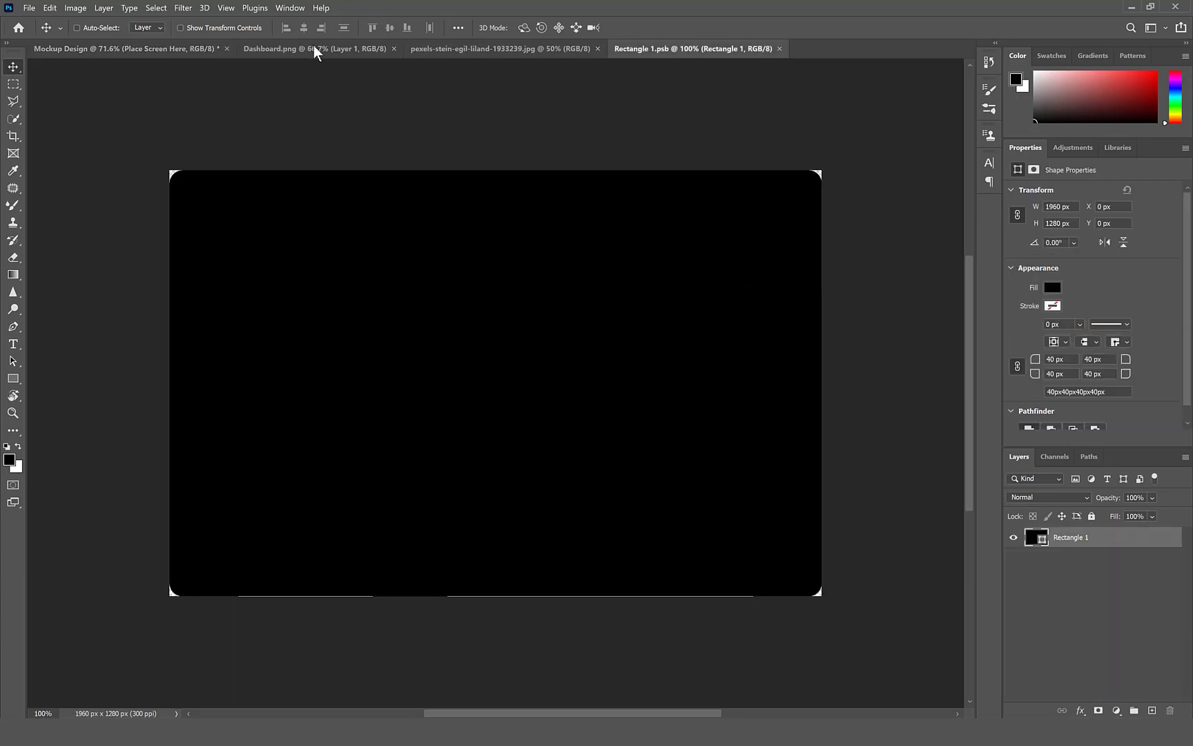
{"action": "left_click", "coordinate": [314, 45]}
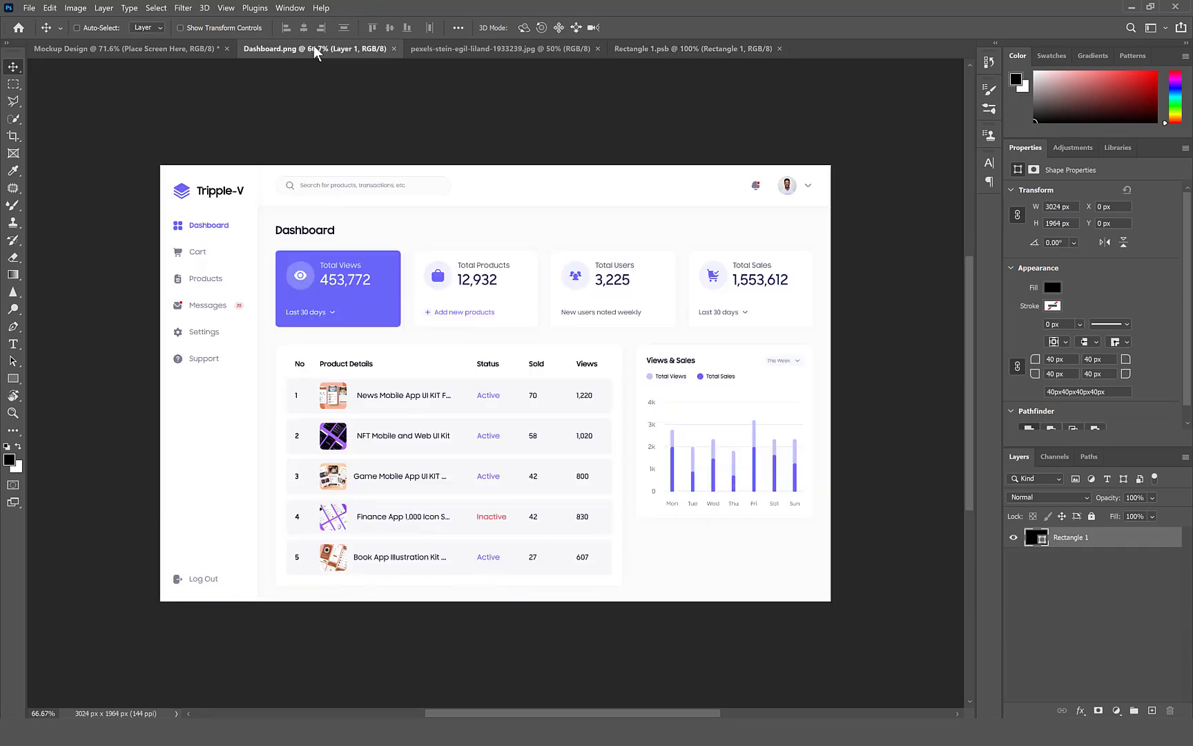
{"action": "left_click_drag", "start_coordinate": [614, 106], "coordinate": [584, 149]}
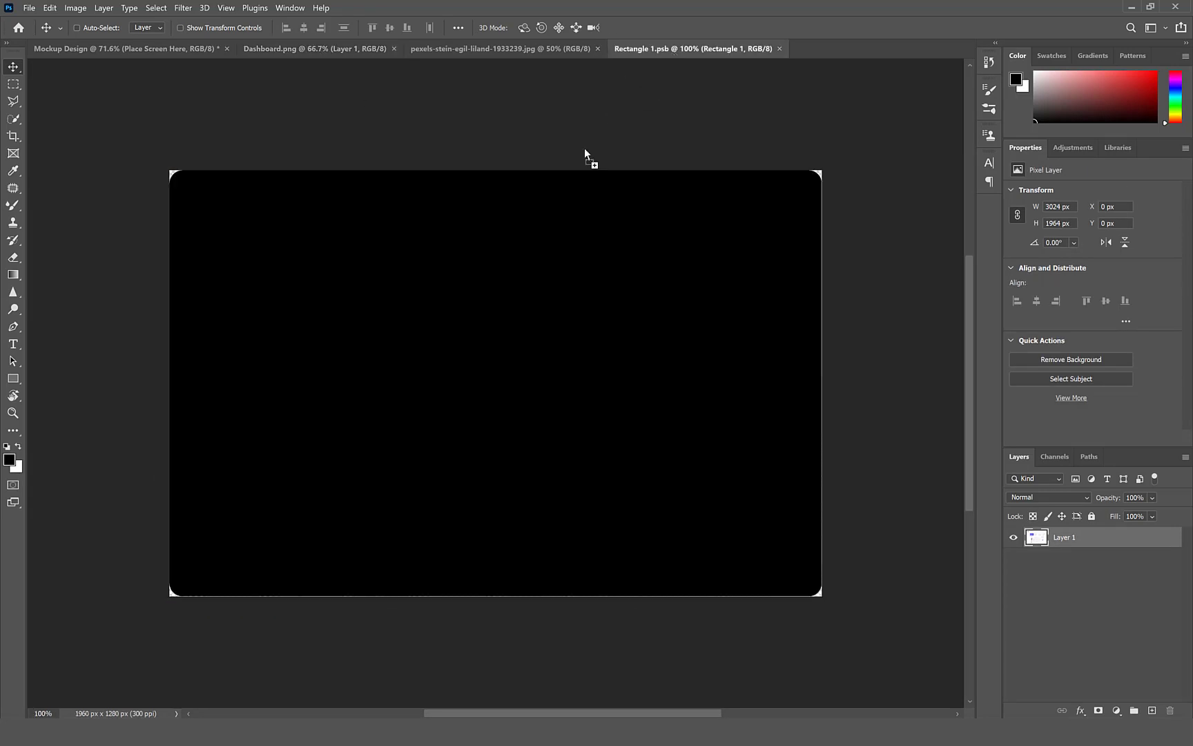
{"action": "left_click_drag", "start_coordinate": [465, 341], "coordinate": [464, 340]}
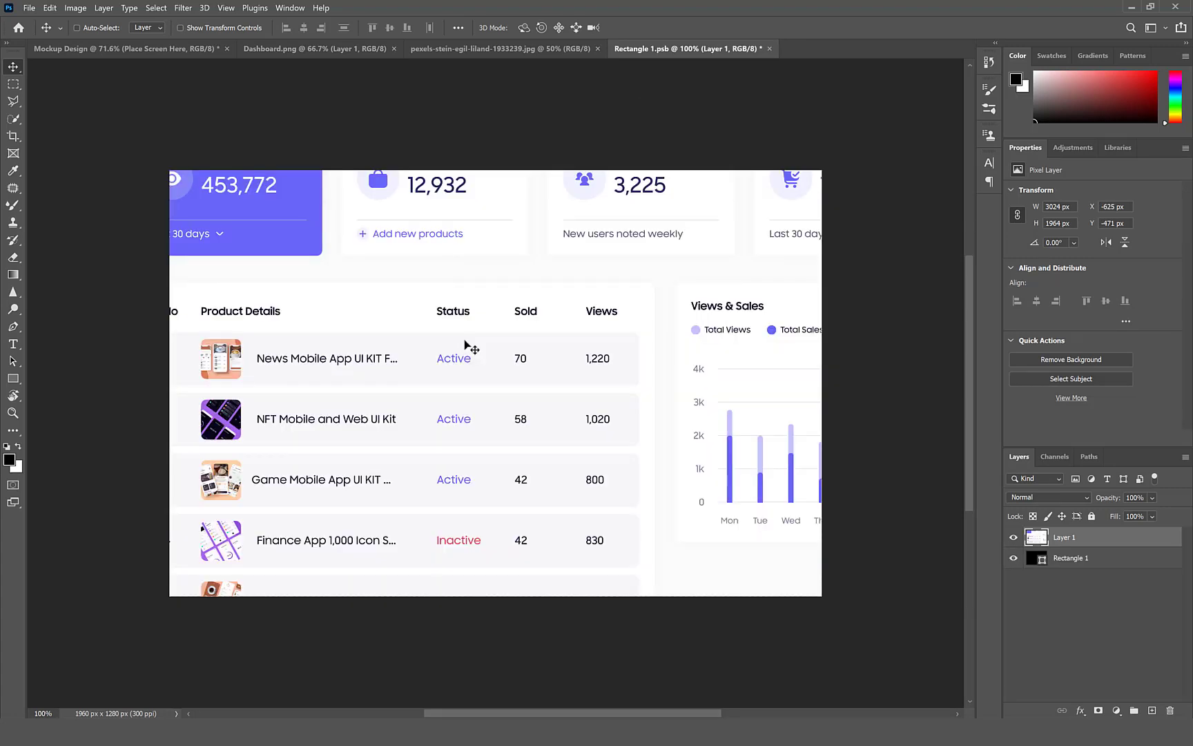
Scale the dashboard layer down to about 69%.
{"action": "key", "text": "ctrl+minus"}
{"action": "key", "text": "ctrl+minus"}
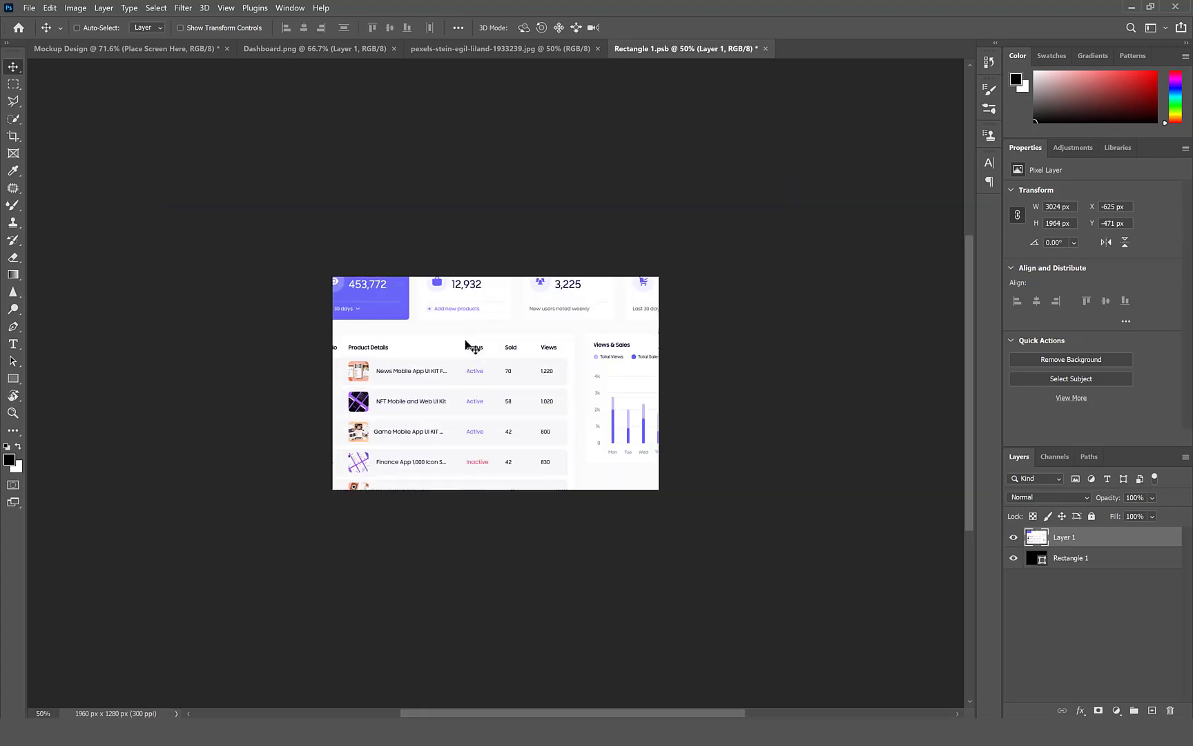
{"action": "key", "text": "ctrl+t"}
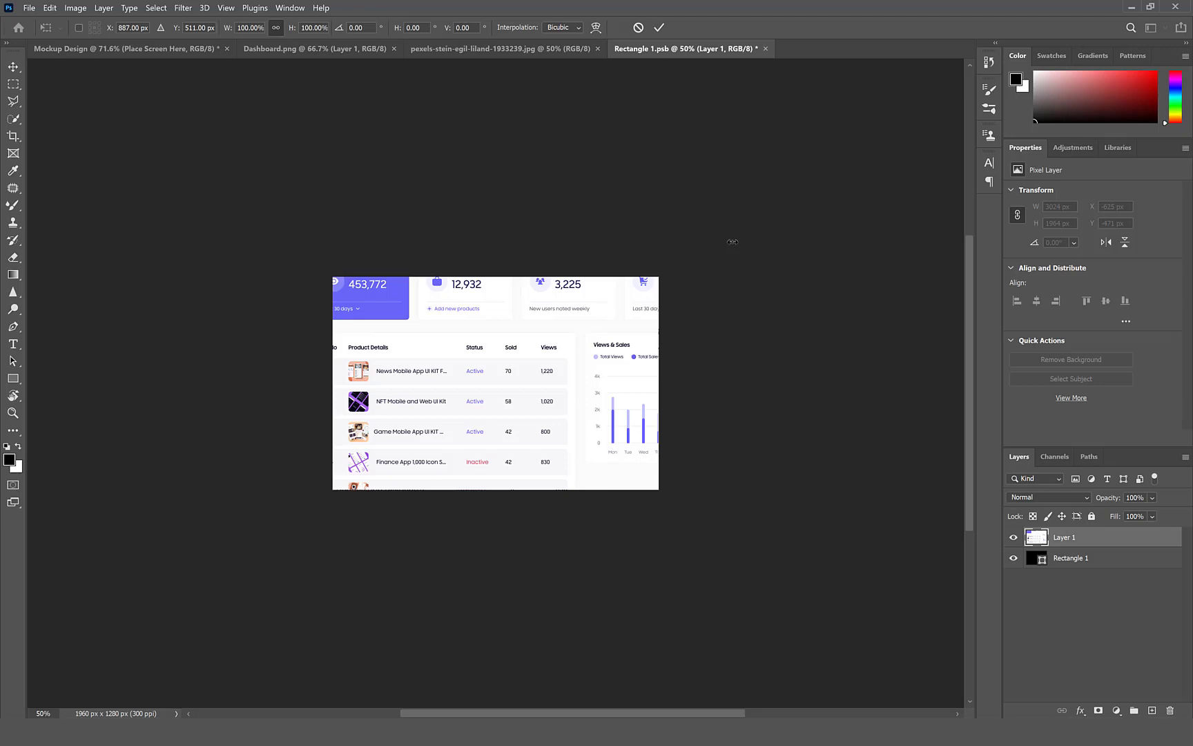
{"action": "key", "text": "ctrl+plus"}
{"action": "key", "text": "ctrl+minus"}
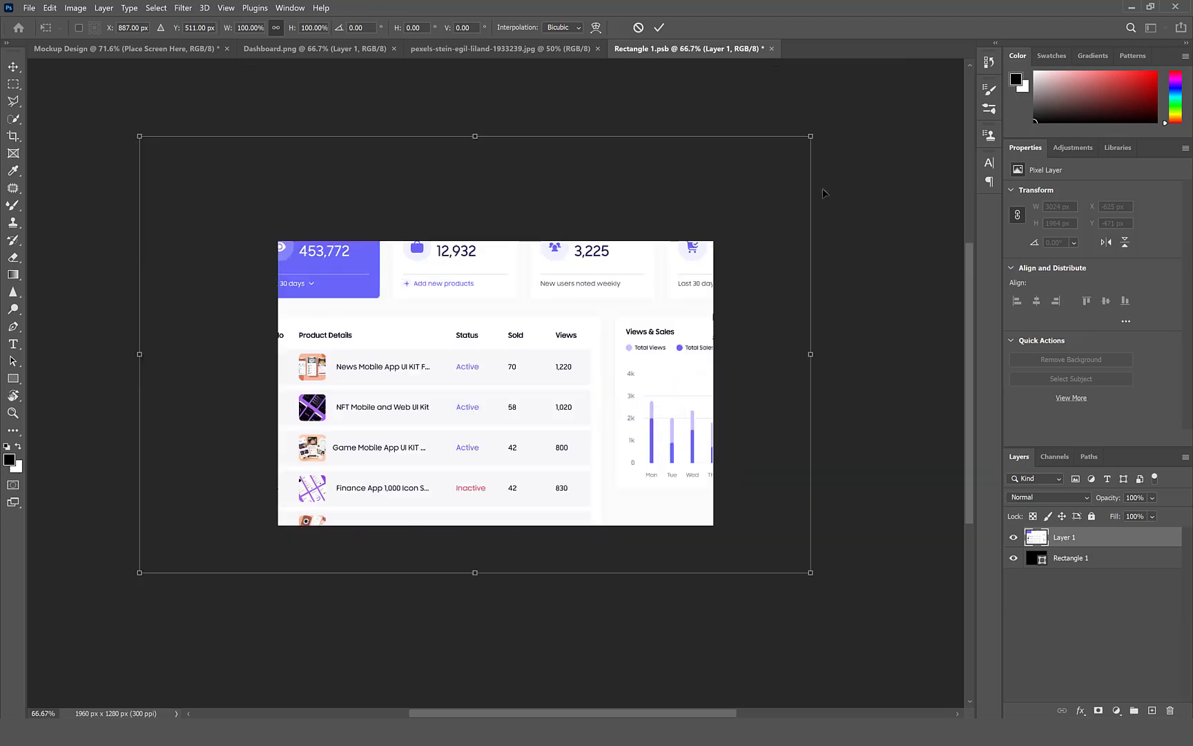
{"action": "left_click_drag", "start_coordinate": [803, 142], "coordinate": [696, 230]}
{"action": "key", "text": "Return"}
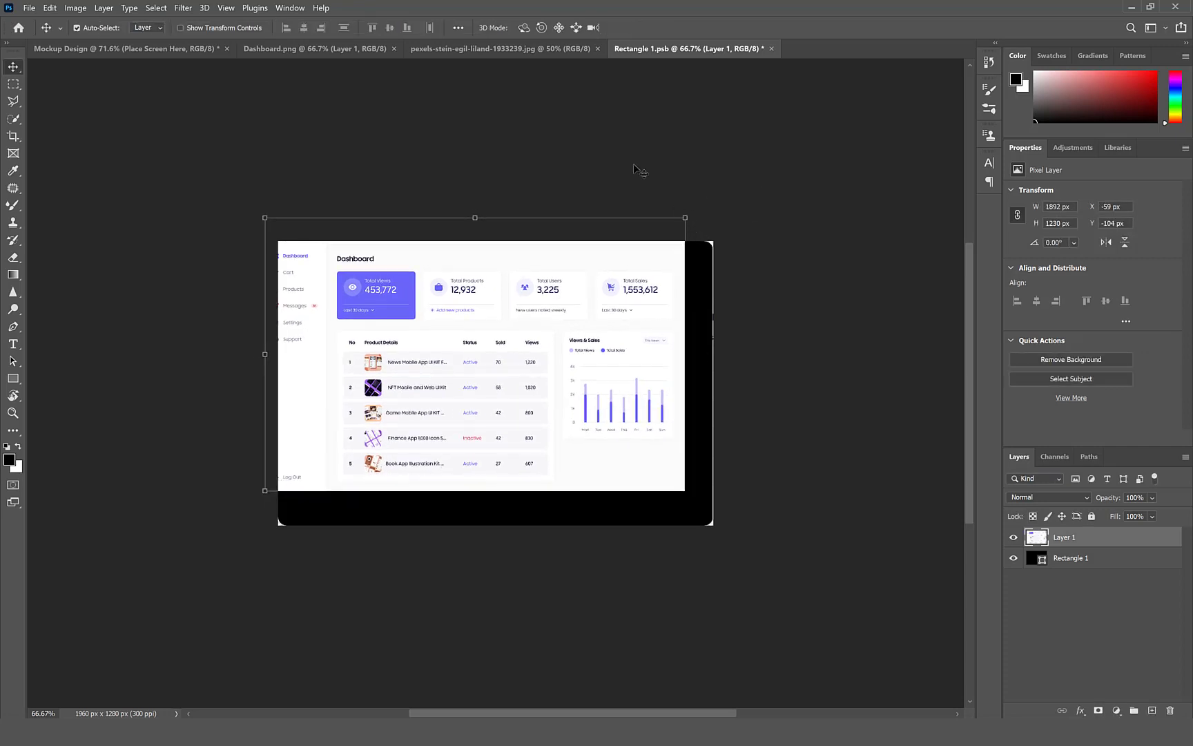
Centre the dashboard on the canvas and enlarge it slightly to cover the black rectangle.
{"action": "key", "text": "ctrl+a"}
{"action": "left_click", "coordinate": [304, 28]}
{"action": "left_click", "coordinate": [390, 27]}
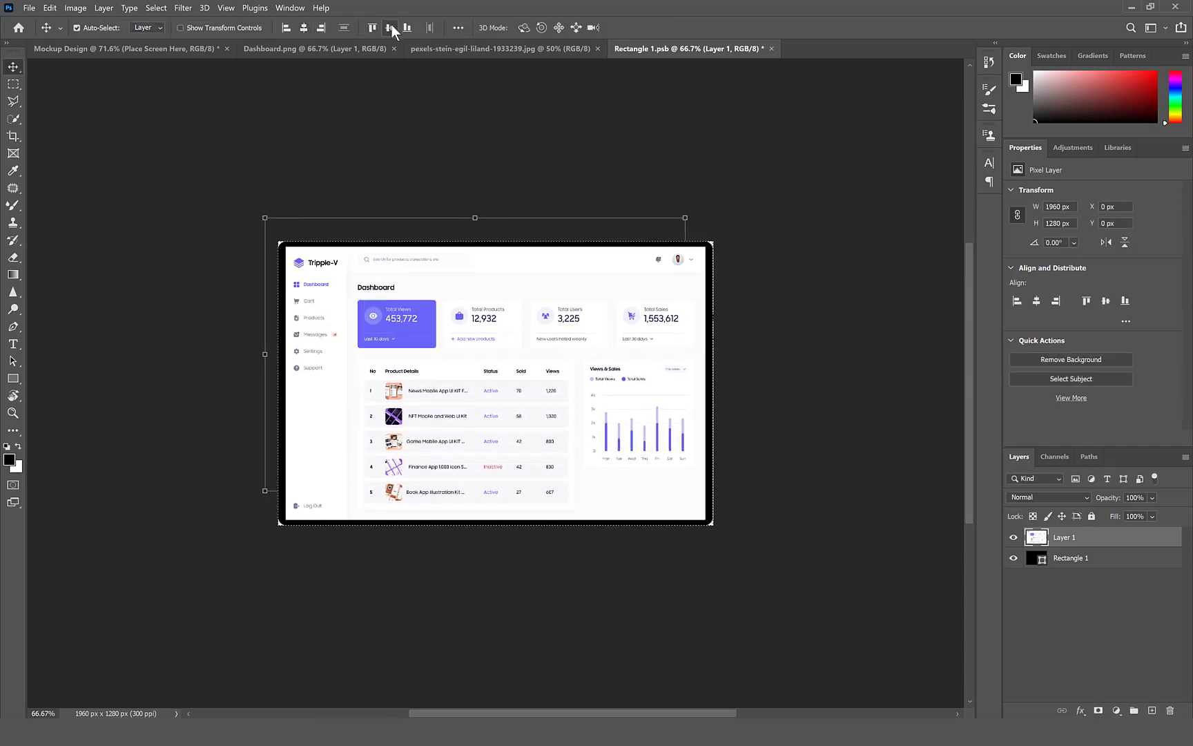
{"action": "key", "text": "ctrl+t"}
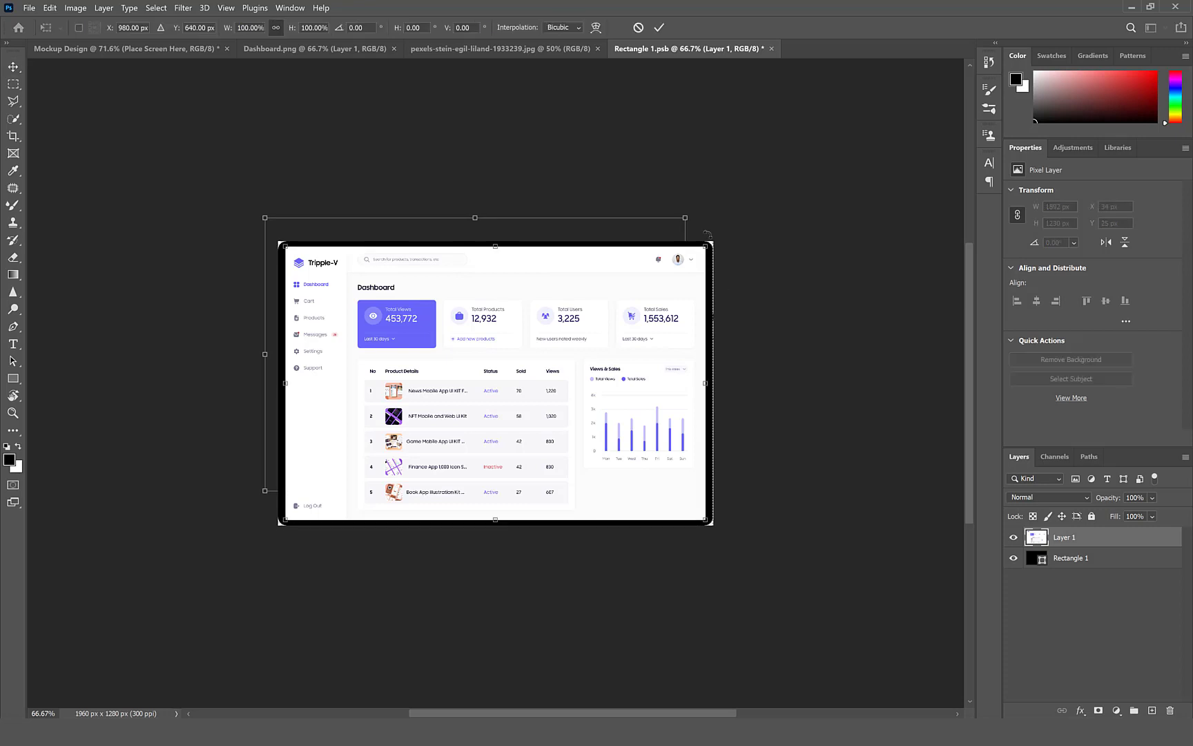
{"action": "left_click_drag", "start_coordinate": [709, 244], "coordinate": [717, 239]}
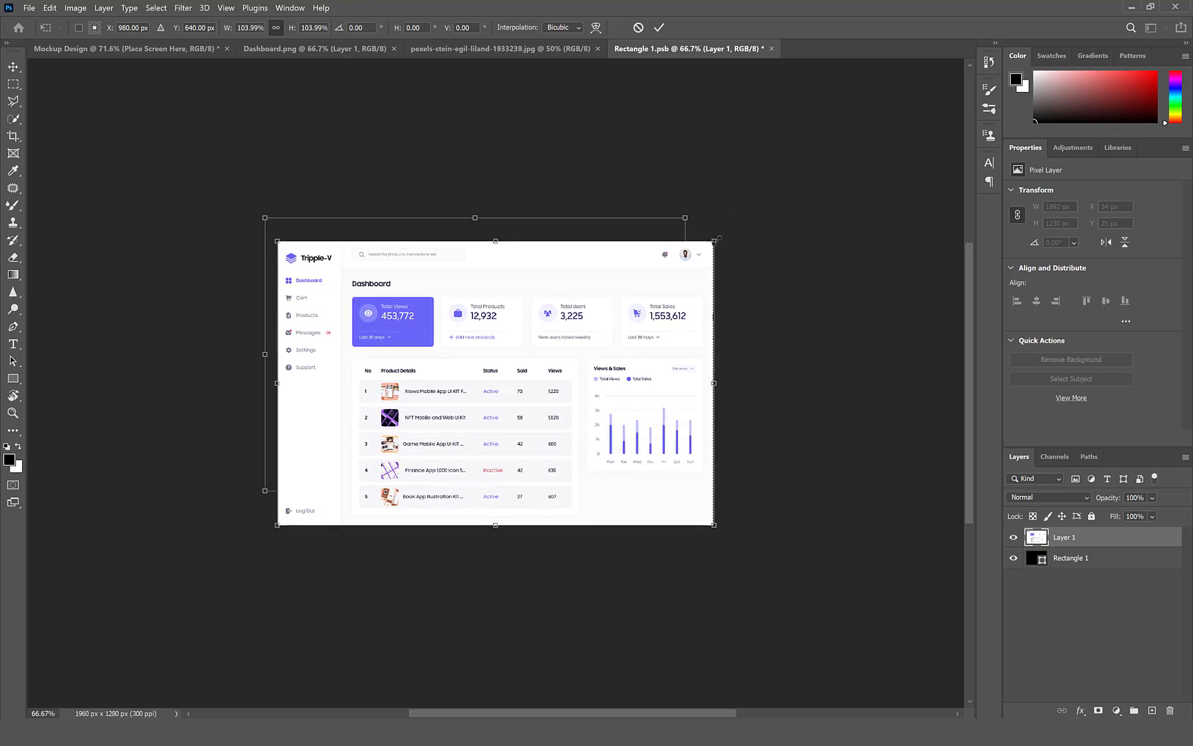
Commit the enlarged dashboard, mask it to Rectangle 1's shape, and hide the black rectangle.
{"action": "key", "text": "Return"}
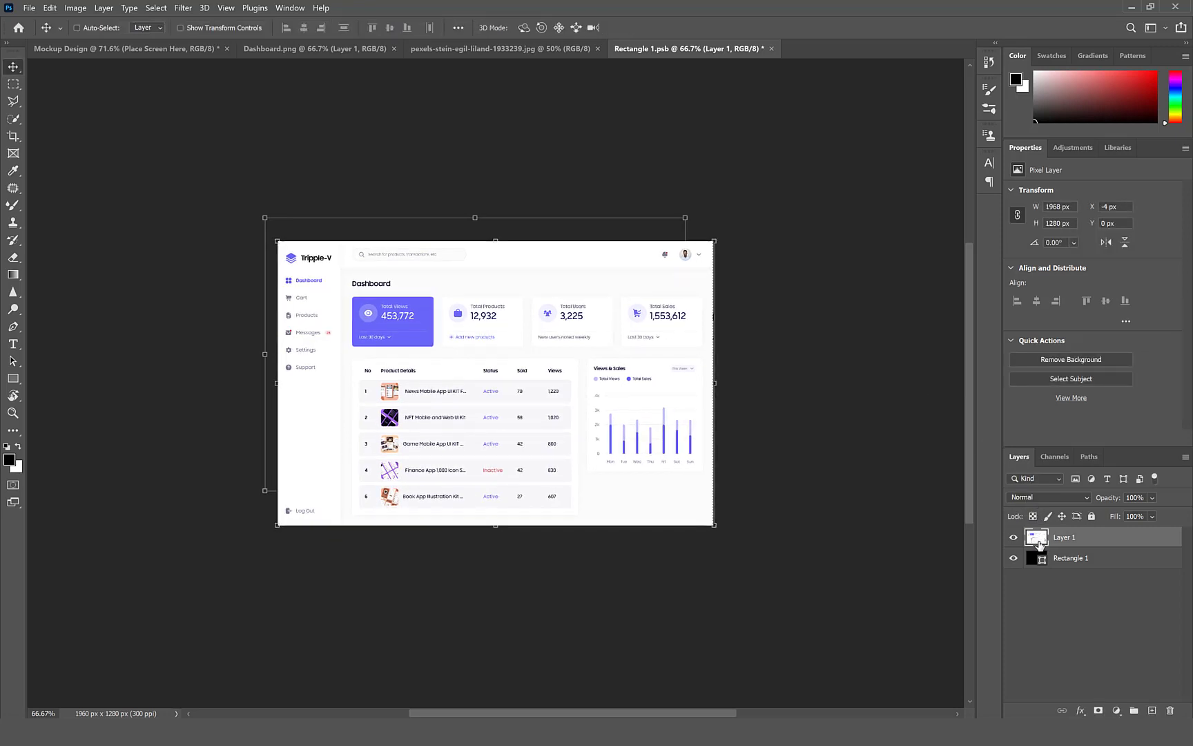
{"action": "left_click", "coordinate": [1041, 562], "text": "ctrl"}
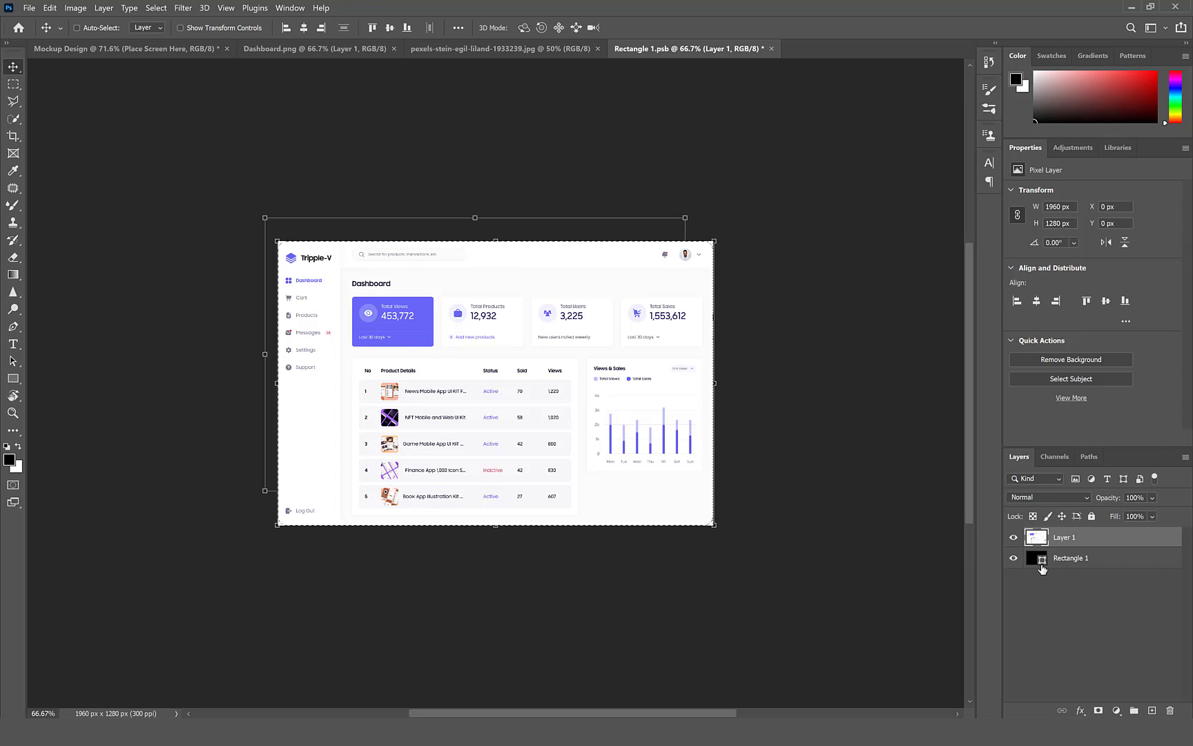
{"action": "left_click", "coordinate": [1098, 711]}
{"action": "left_click", "coordinate": [1014, 559]}
Save Rectangle 1.psb, return to Mockup Design and select the white Layer 0.
{"action": "key", "text": "ctrl+s"}
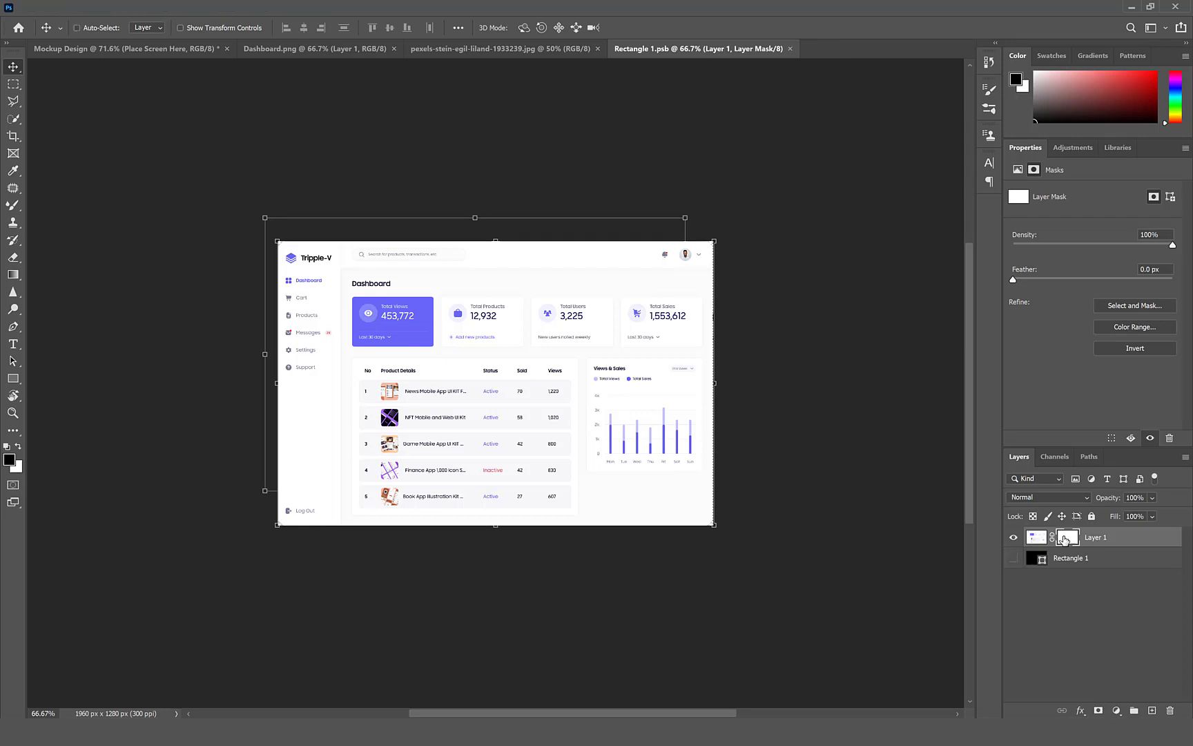
{"action": "left_click", "coordinate": [160, 51]}
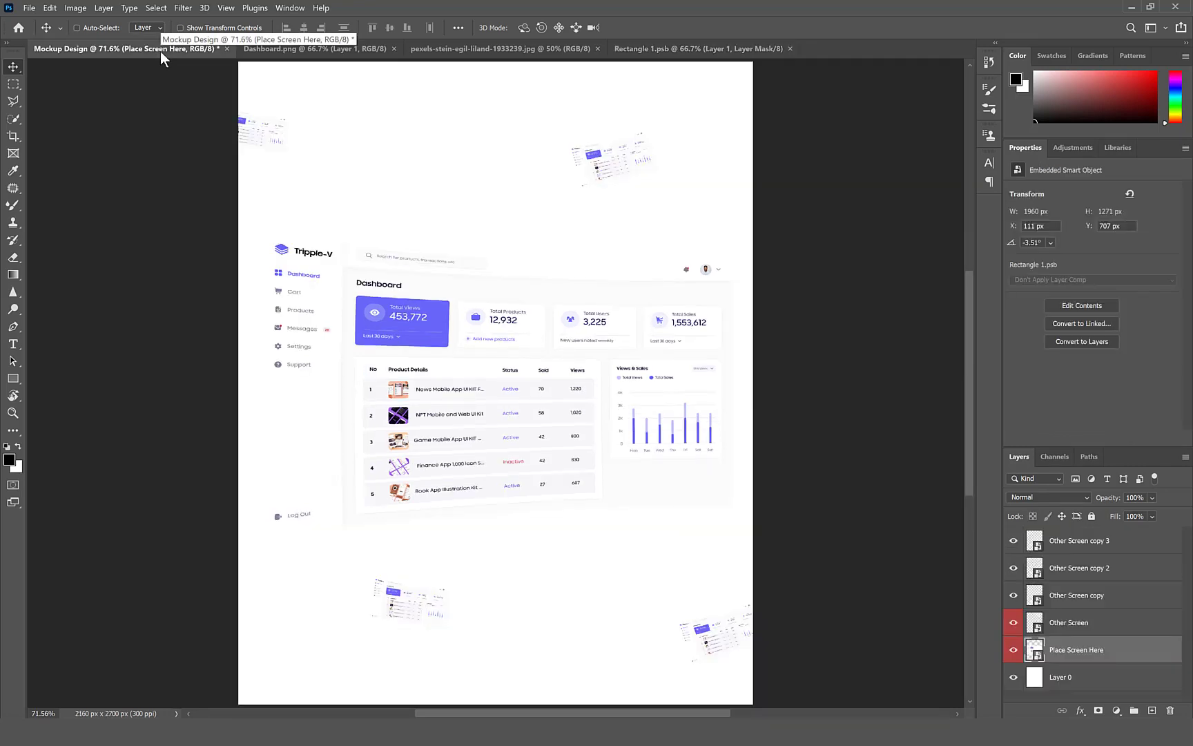
{"action": "left_click", "coordinate": [1125, 682]}
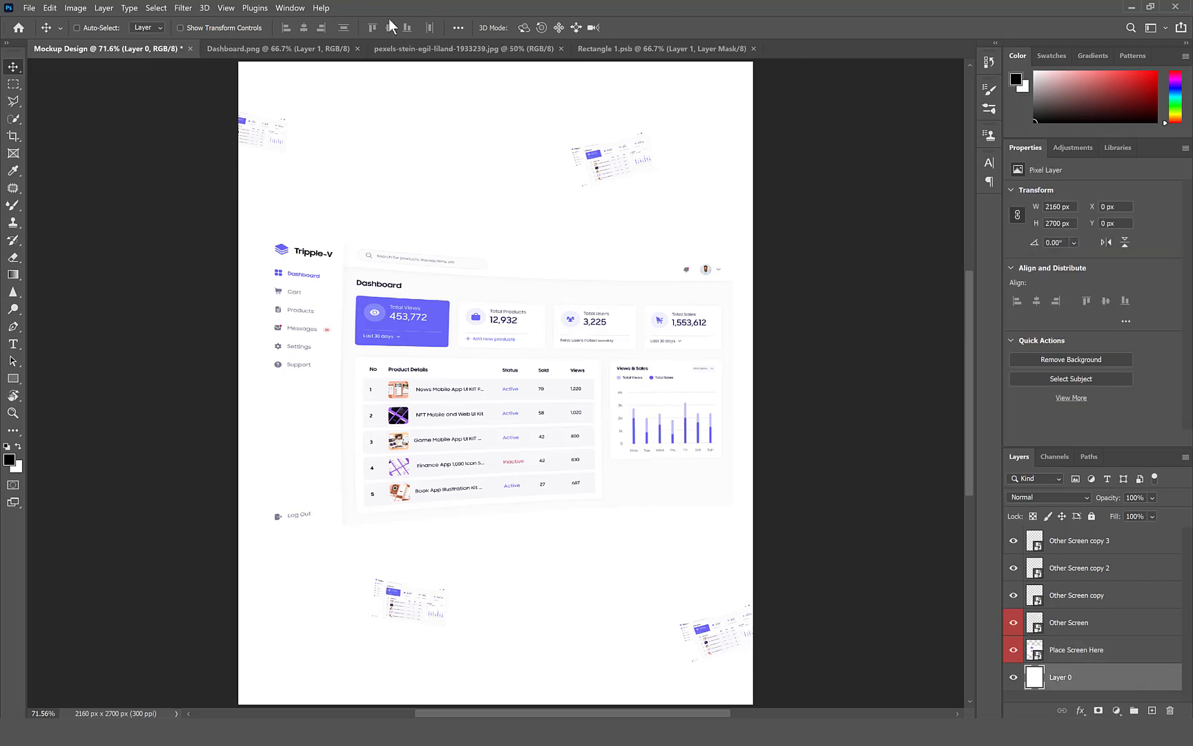
Drag the aurora mountain-lake photo into Mockup Design and scale it to about 88% to fill the canvas.
{"action": "left_click", "coordinate": [447, 50]}
{"action": "left_click_drag", "start_coordinate": [584, 254], "coordinate": [534, 384]}
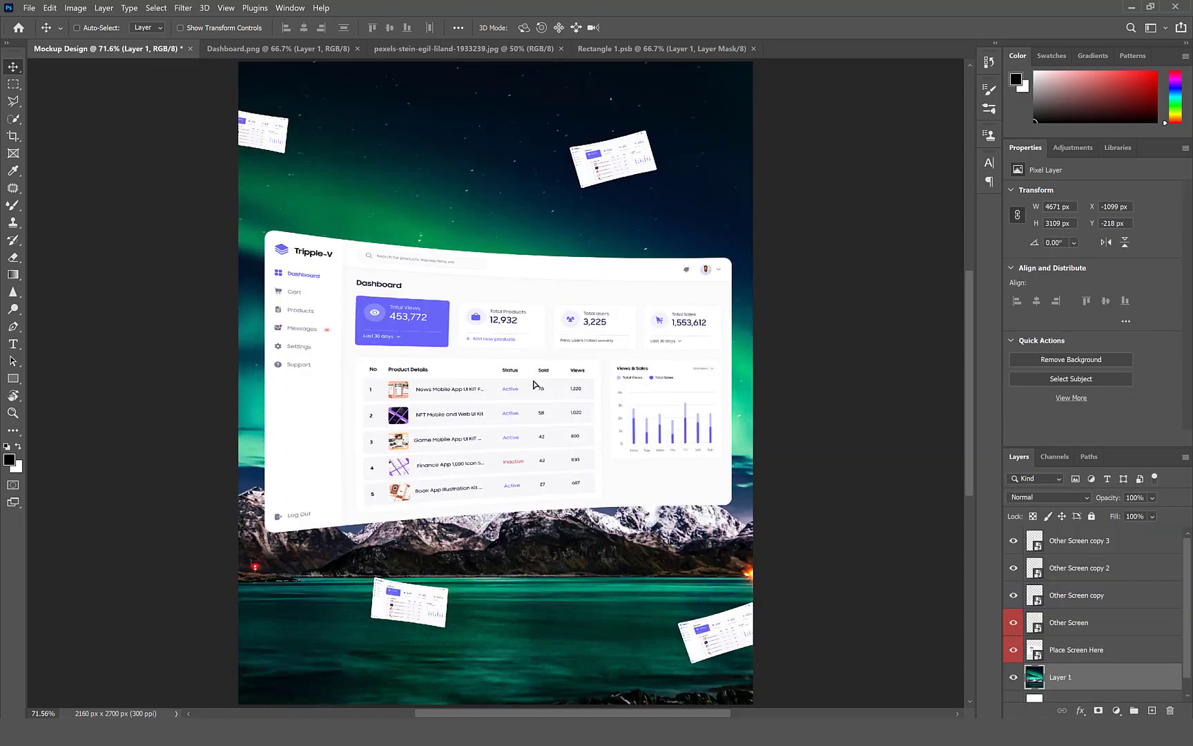
{"action": "key", "text": "ctrl+minus"}
{"action": "key", "text": "ctrl+minus"}
{"action": "key", "text": "ctrl+minus"}
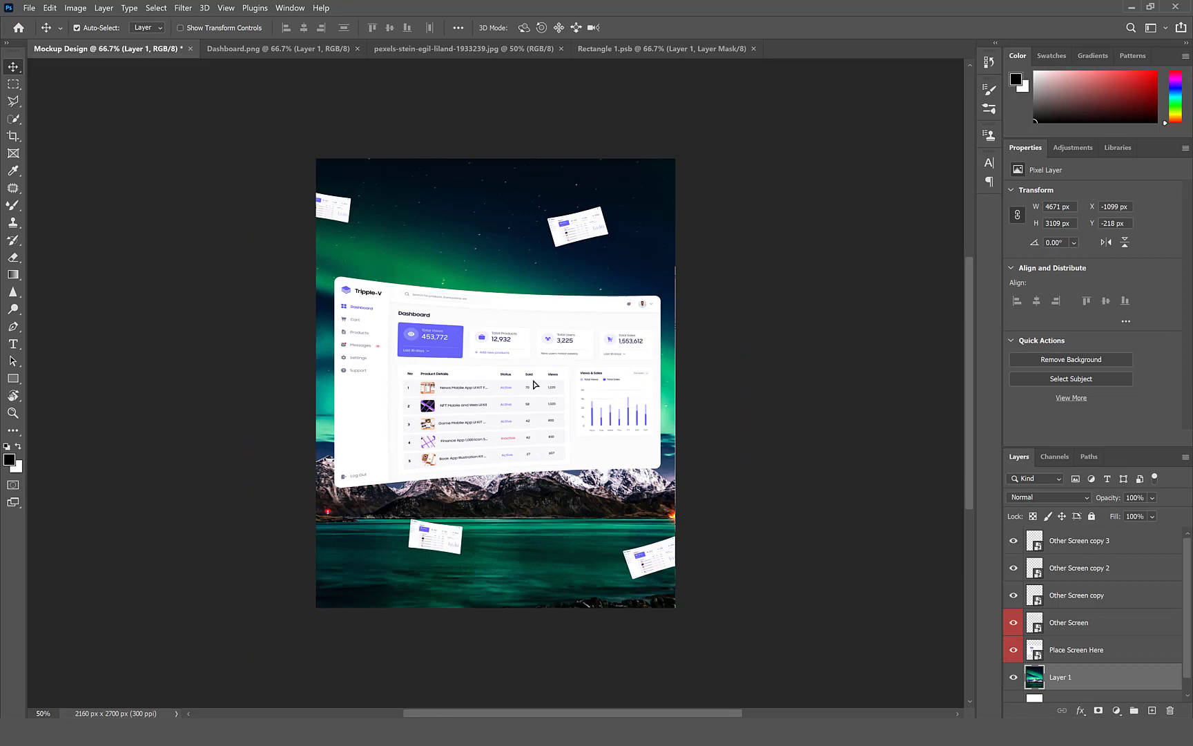
{"action": "key", "text": "ctrl+t"}
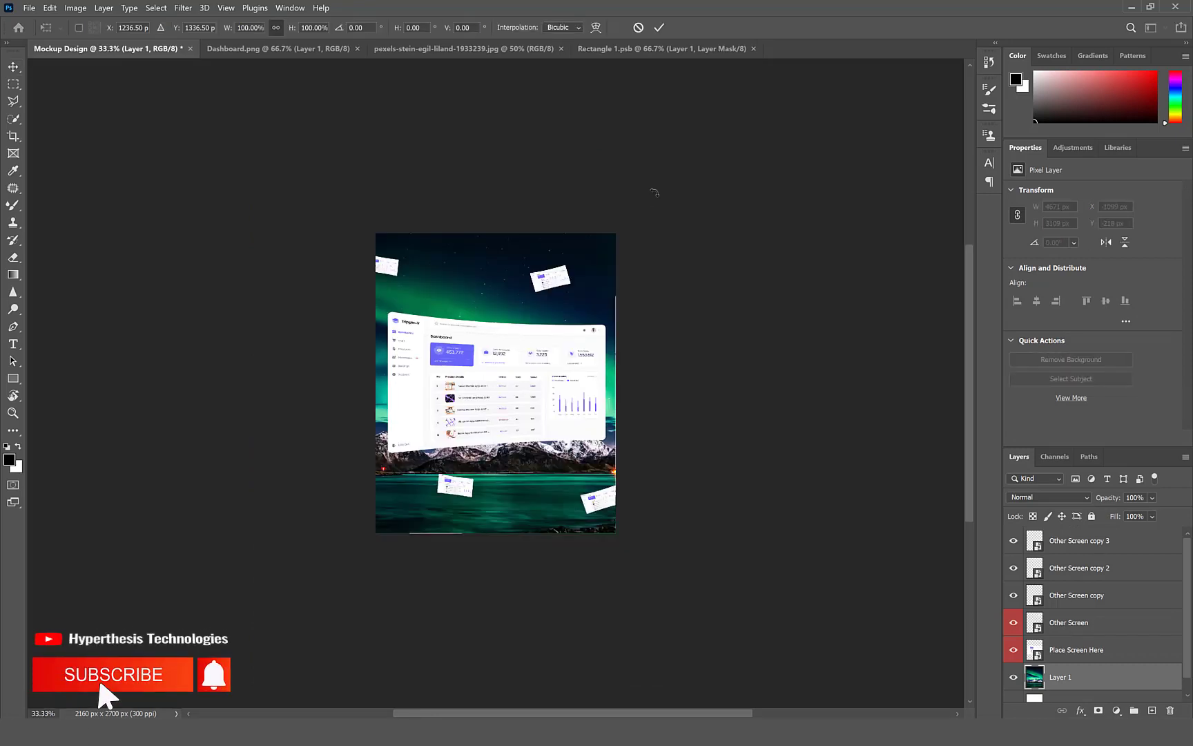
{"action": "key", "text": "ctrl+minus"}
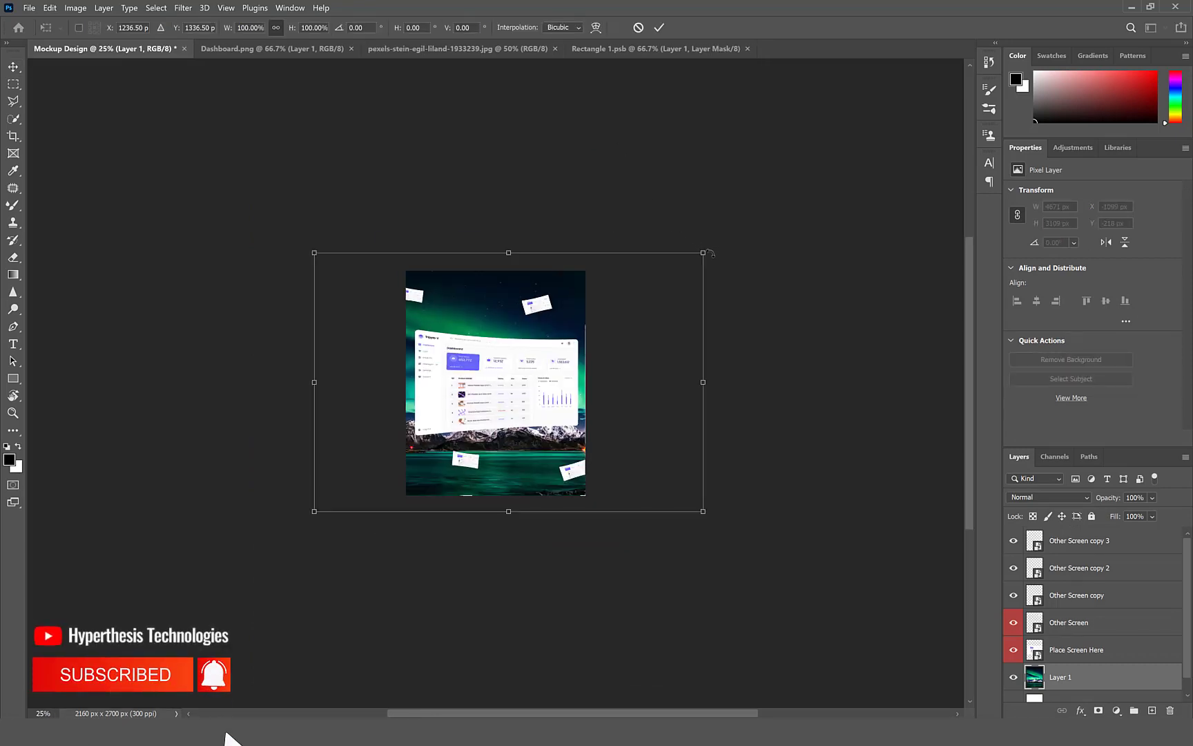
{"action": "left_click_drag", "start_coordinate": [706, 252], "coordinate": [681, 261]}
{"action": "key", "text": "Return"}
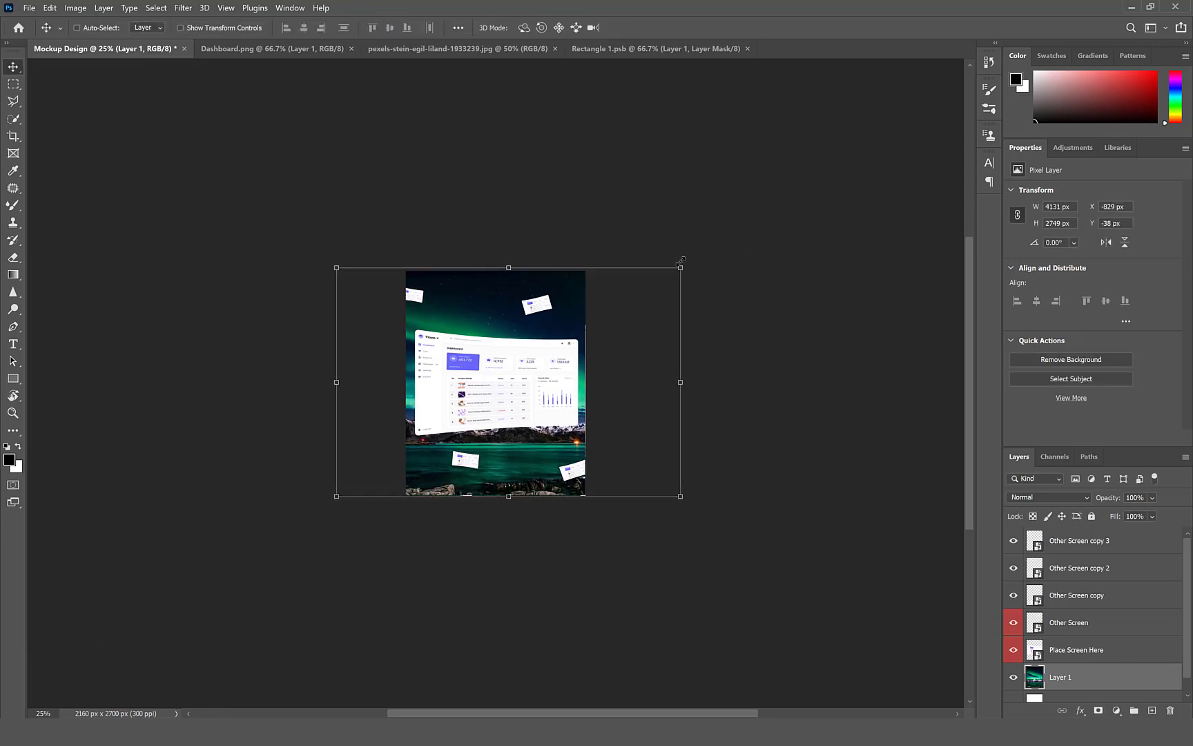
{"action": "key", "text": "ctrl+0"}
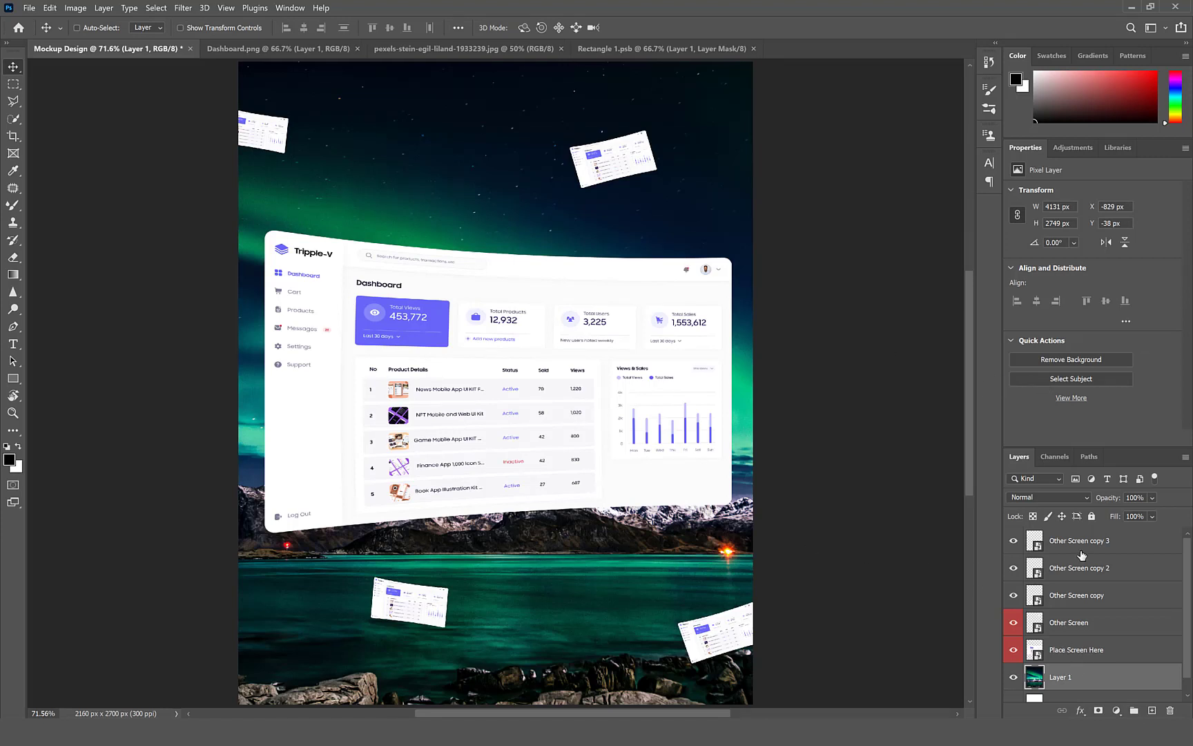
Rename Layer 1 to 'BackGround Image' and delete the white Layer 0.
{"action": "left_click_drag", "start_coordinate": [1189, 653], "coordinate": [1191, 687]}
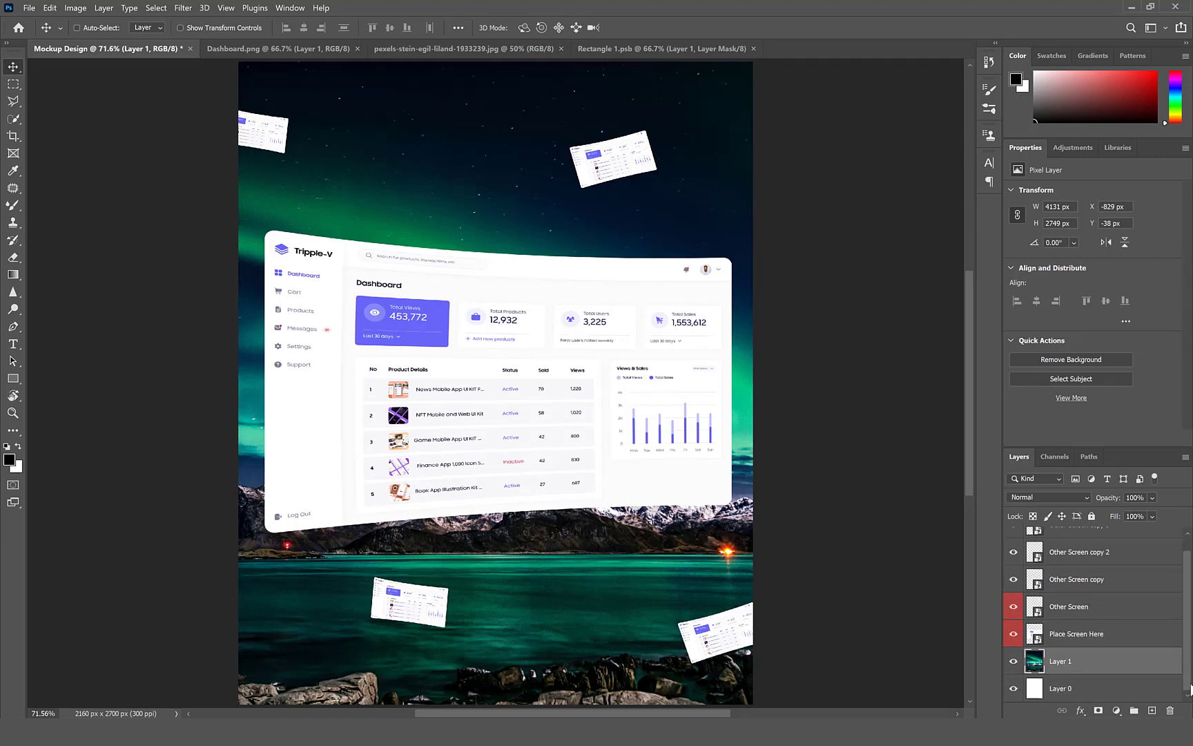
{"action": "double_click", "coordinate": [1064, 662]}
{"action": "type", "text": "BackGround Image"}
{"action": "key", "text": "Return"}
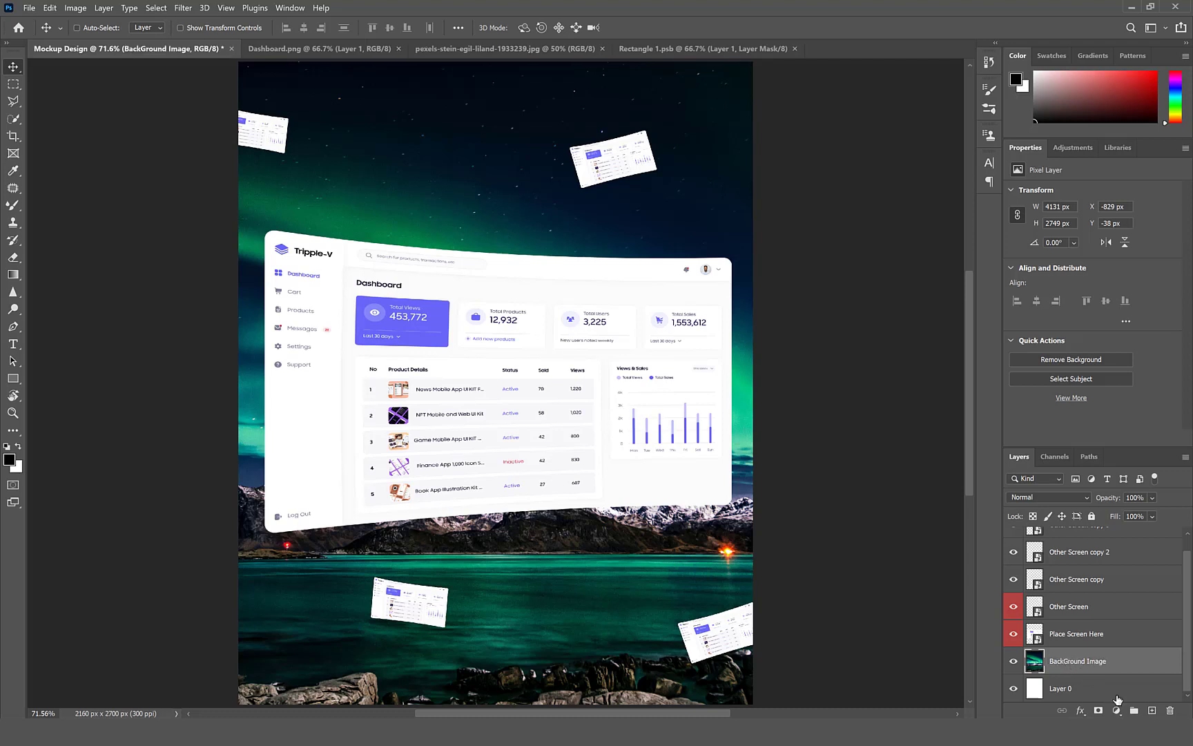
{"action": "left_click_drag", "start_coordinate": [1117, 699], "coordinate": [1170, 710]}
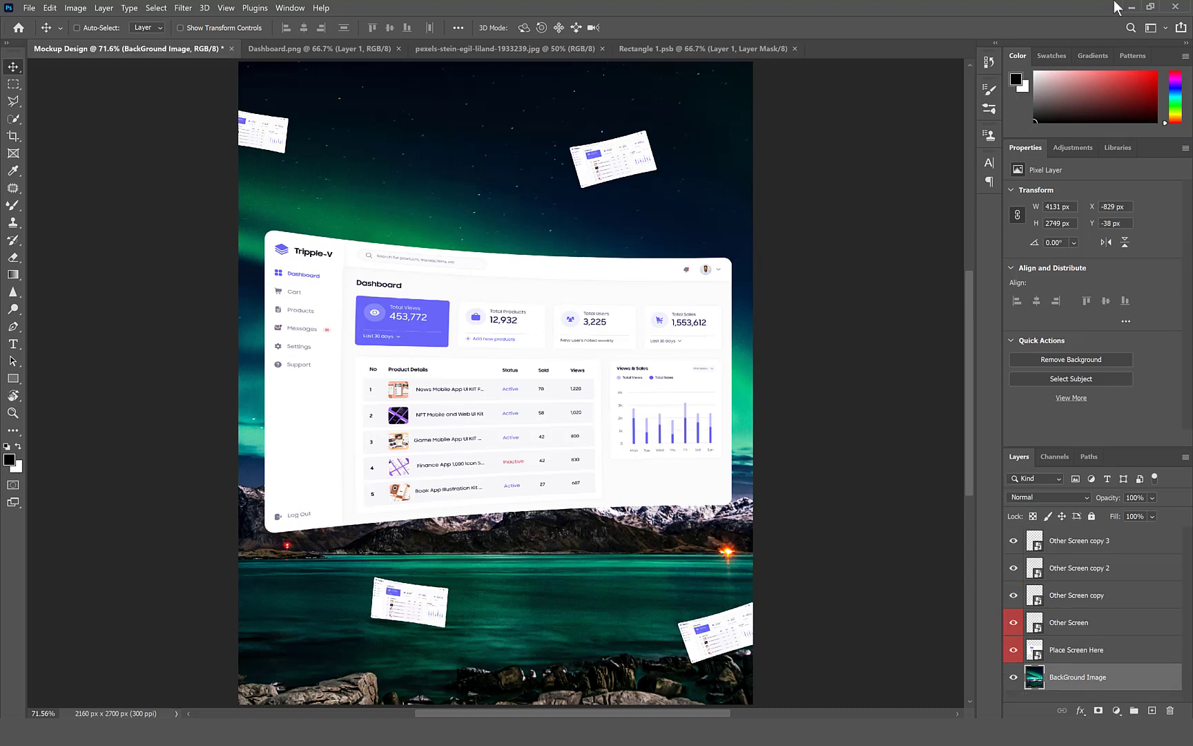
Add a colorized Hue/Saturation adjustment with Hue 237, Saturation 50 and Lightness +12.
{"action": "left_click", "coordinate": [1073, 149]}
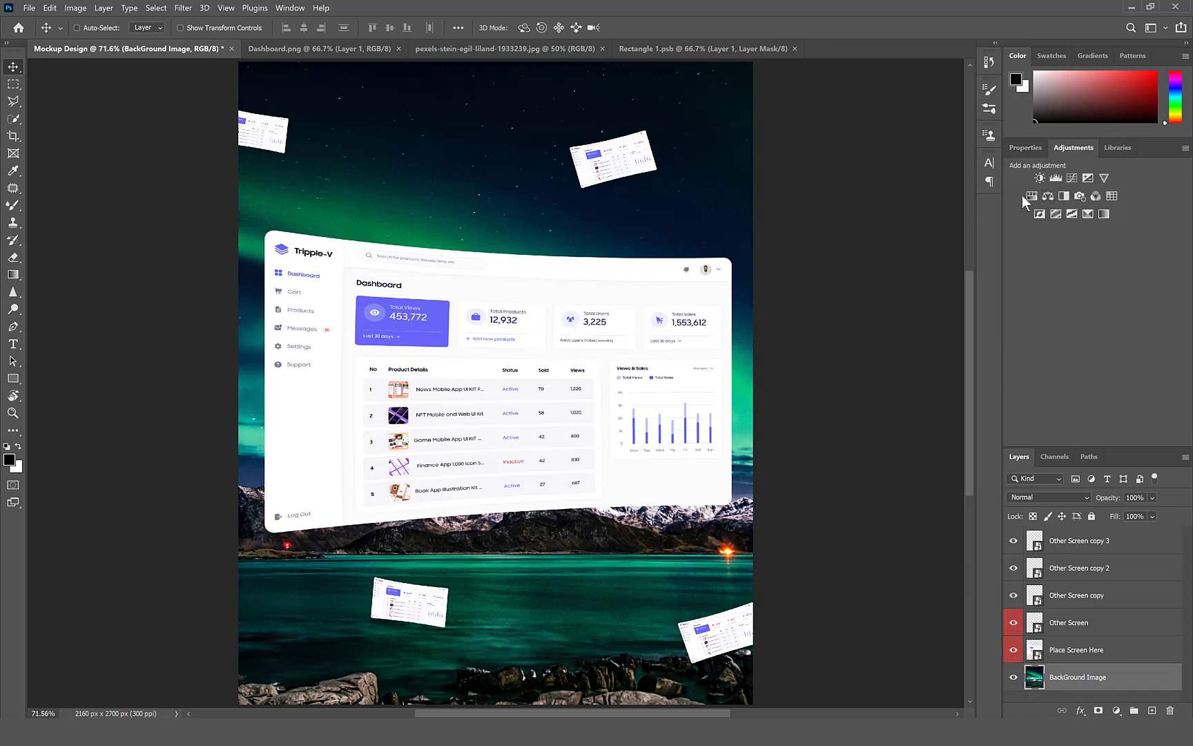
{"action": "left_click", "coordinate": [1032, 196]}
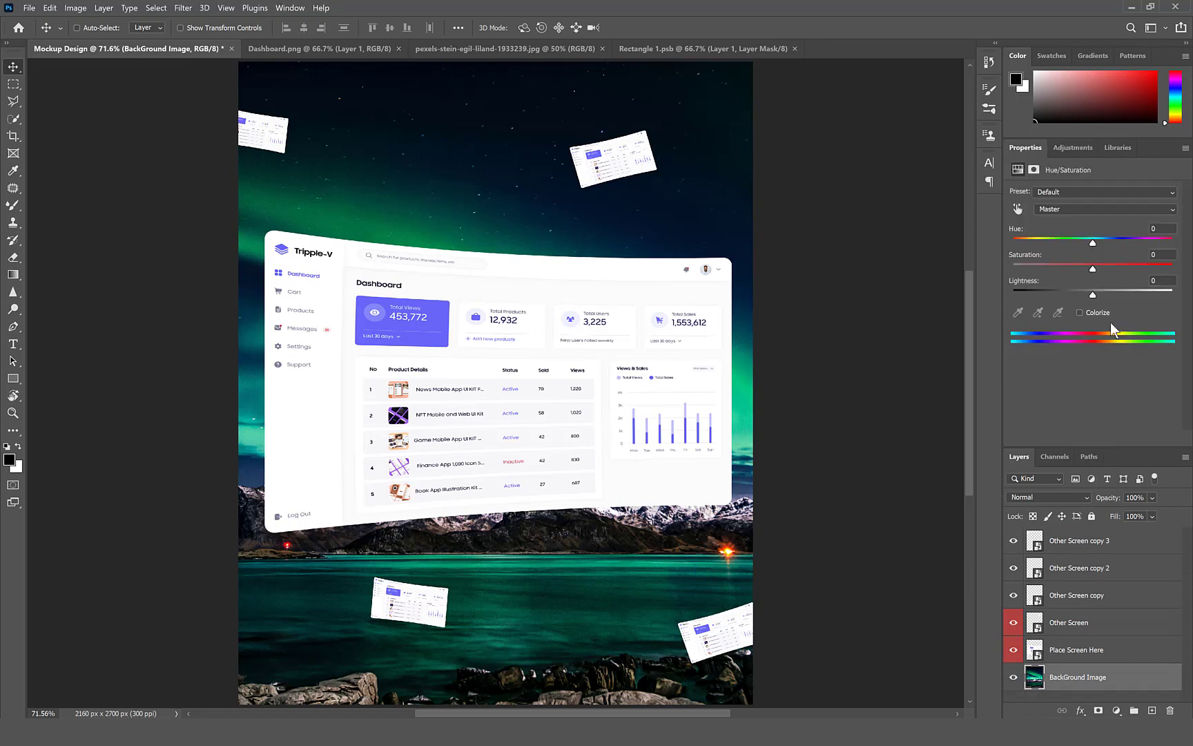
{"action": "left_click", "coordinate": [1081, 313]}
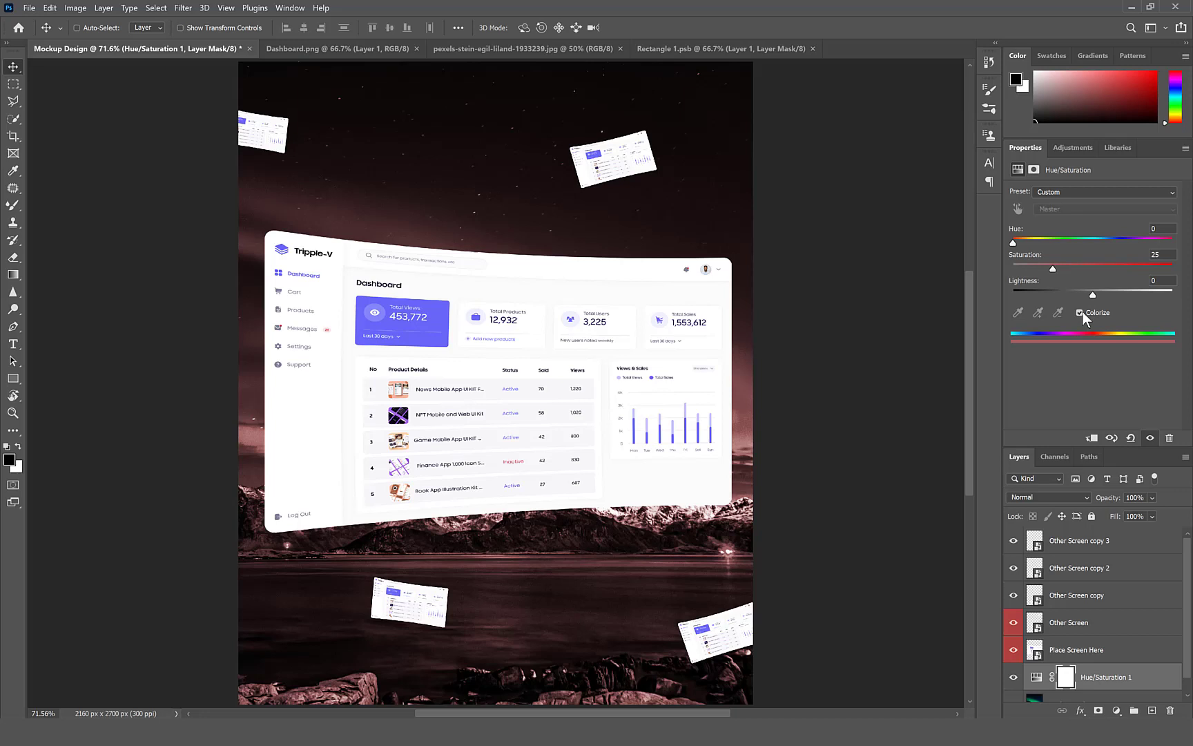
{"action": "left_click_drag", "start_coordinate": [1017, 242], "coordinate": [1117, 239]}
{"action": "left_click_drag", "start_coordinate": [1101, 292], "coordinate": [1104, 296]}
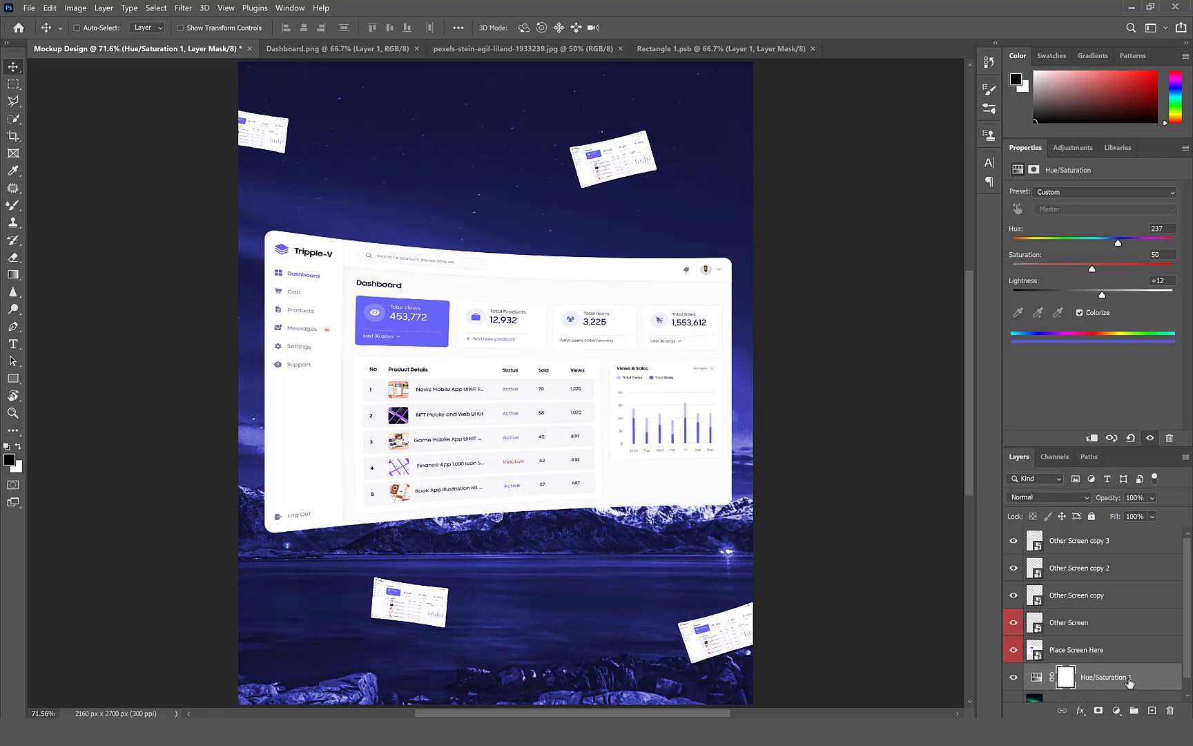
{"action": "scroll", "coordinate": [1130, 683], "scroll_direction": "down", "scroll_amount": 1}
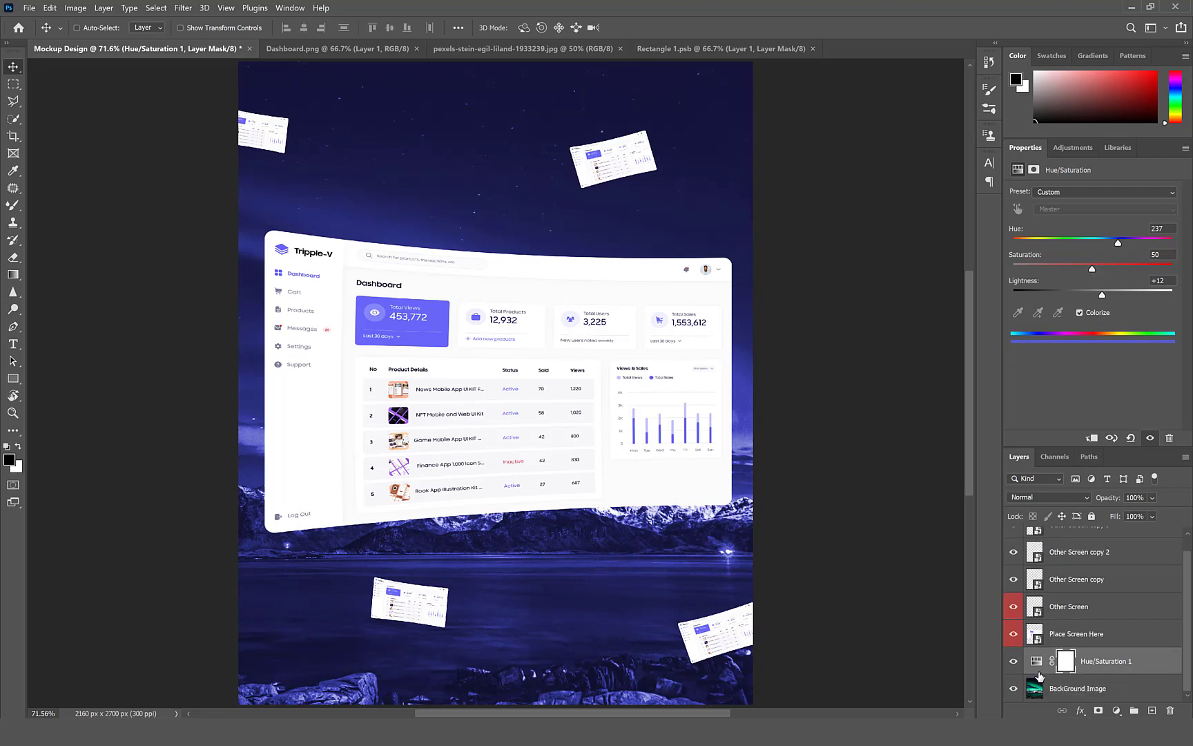
Apply a Motion Blur with 50-pixel distance to the Other Screen layer.
{"action": "left_click", "coordinate": [1084, 634]}
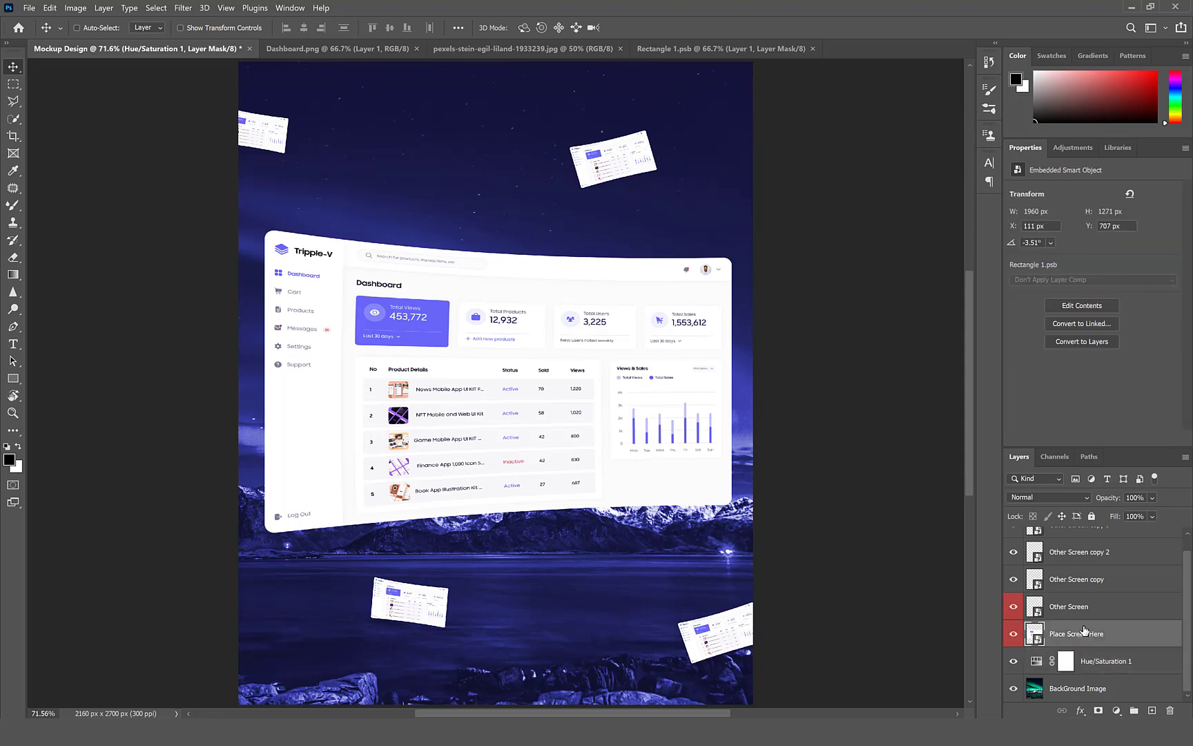
{"action": "left_click", "coordinate": [1133, 606]}
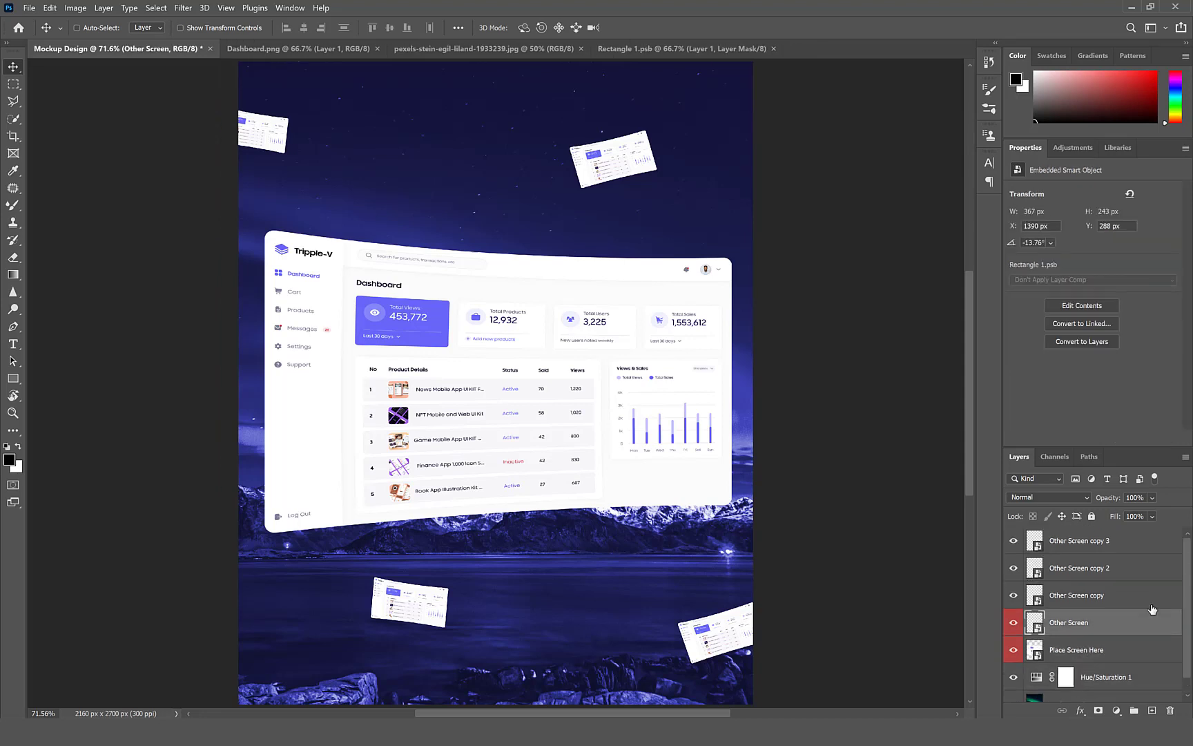
{"action": "scroll", "coordinate": [1179, 577], "scroll_direction": "up", "scroll_amount": 1}
{"action": "left_click", "coordinate": [183, 7]}
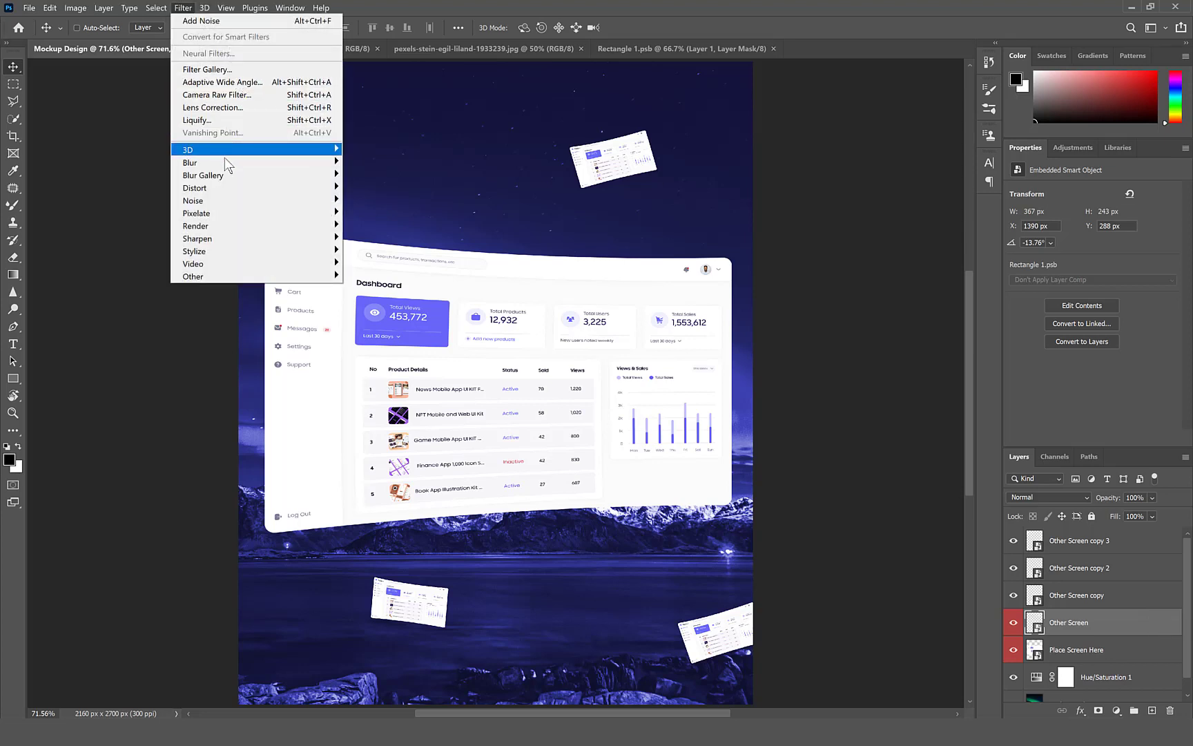
{"action": "mouse_move", "coordinate": [226, 165]}
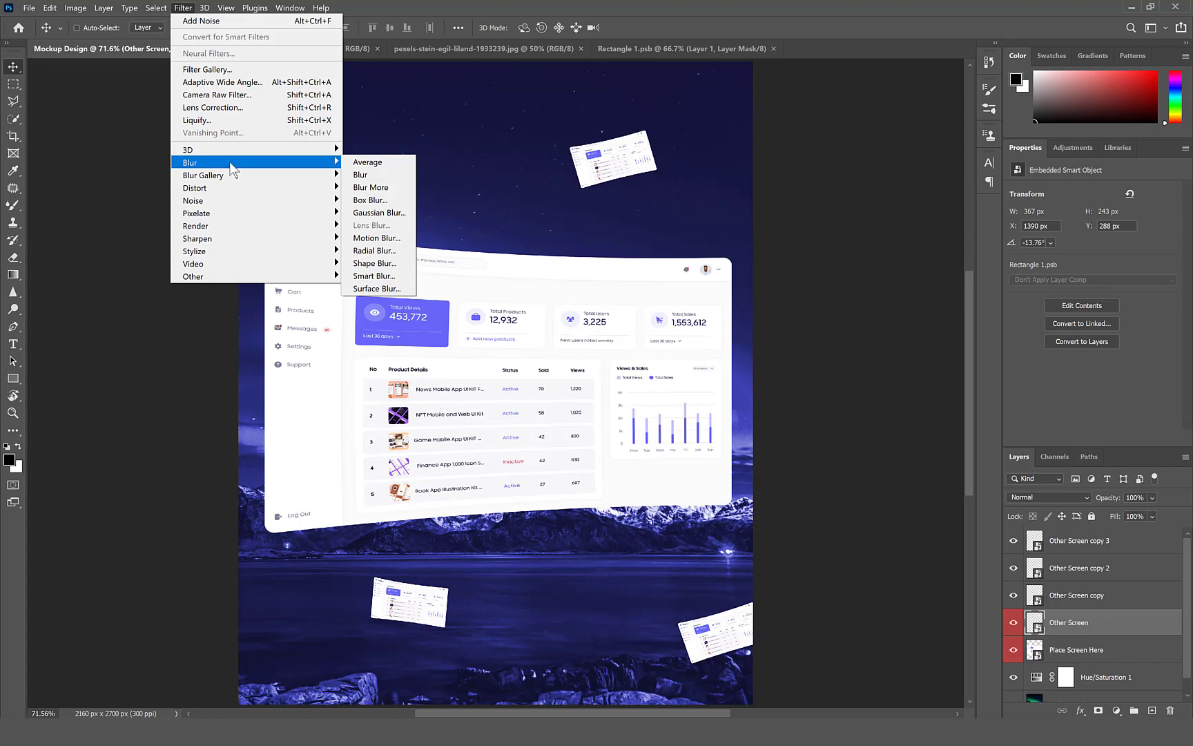
{"action": "left_click", "coordinate": [376, 238]}
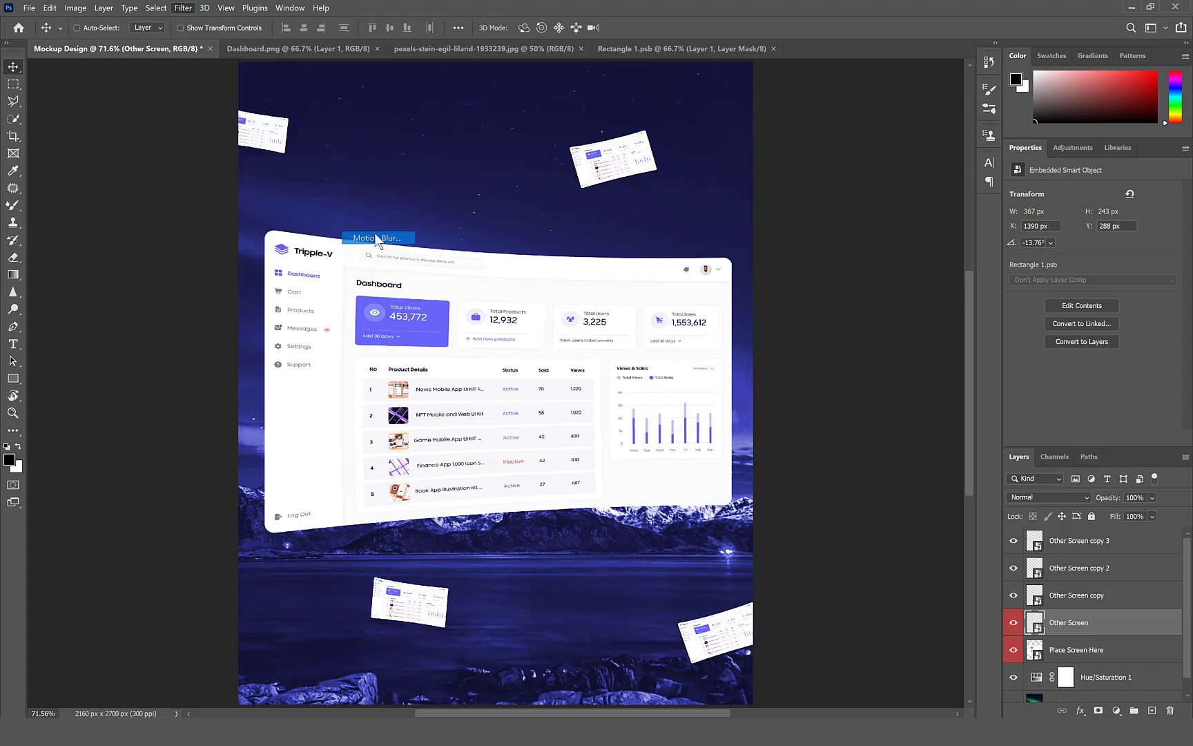
{"action": "left_click_drag", "start_coordinate": [683, 116], "coordinate": [859, 102]}
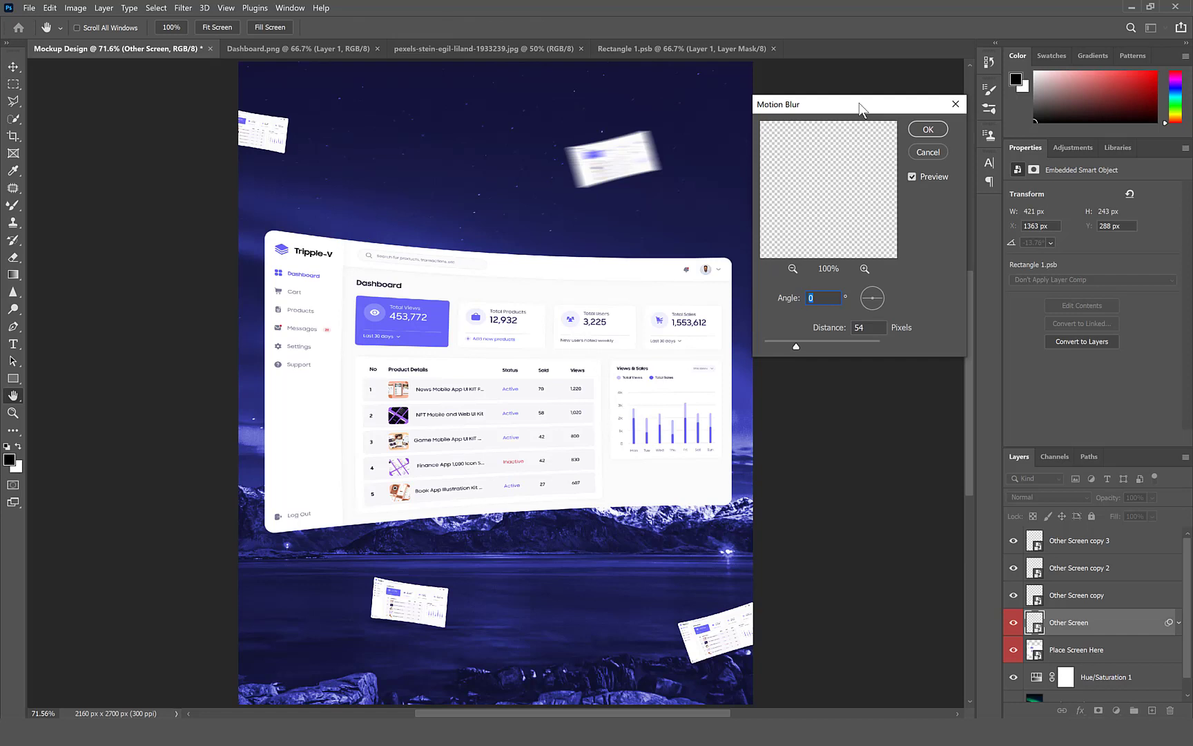
{"action": "left_click_drag", "start_coordinate": [798, 341], "coordinate": [793, 345]}
{"action": "type", "text": "50"}
{"action": "left_click", "coordinate": [937, 130]}
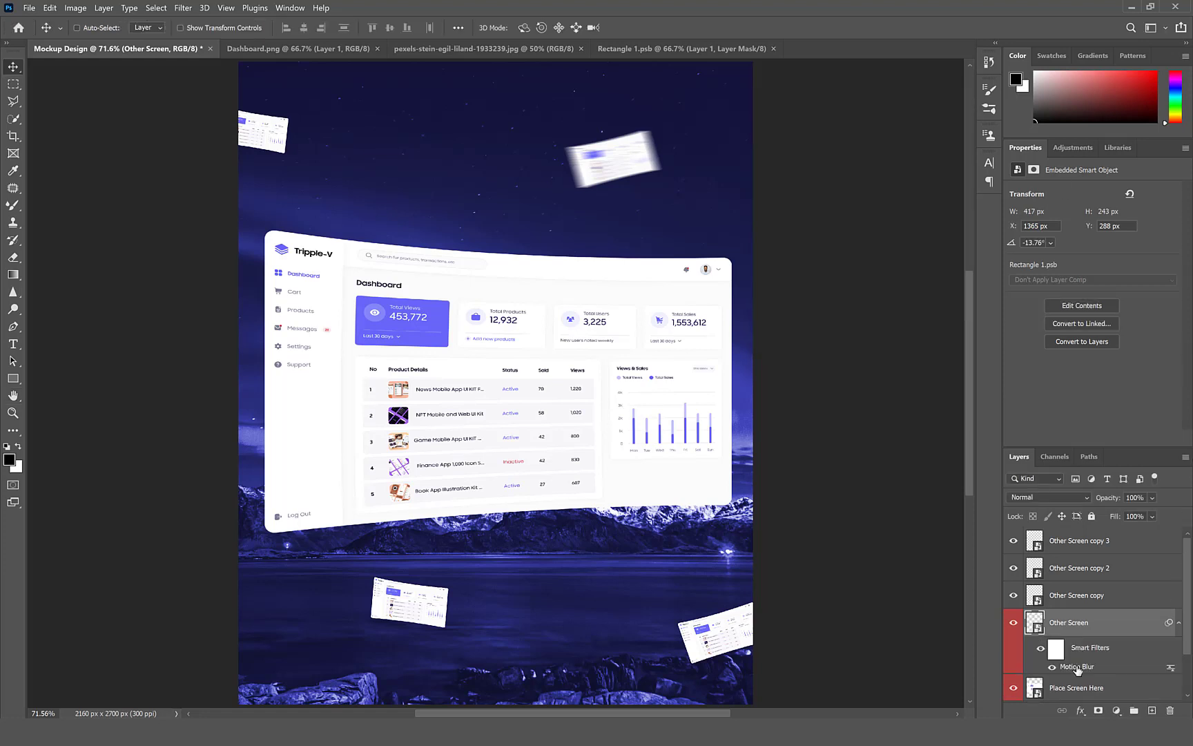
Copy the Motion Blur smart filter onto Other Screen copy, copy 2 and copy 3.
{"action": "left_click_drag", "start_coordinate": [1079, 668], "coordinate": [1087, 598]}
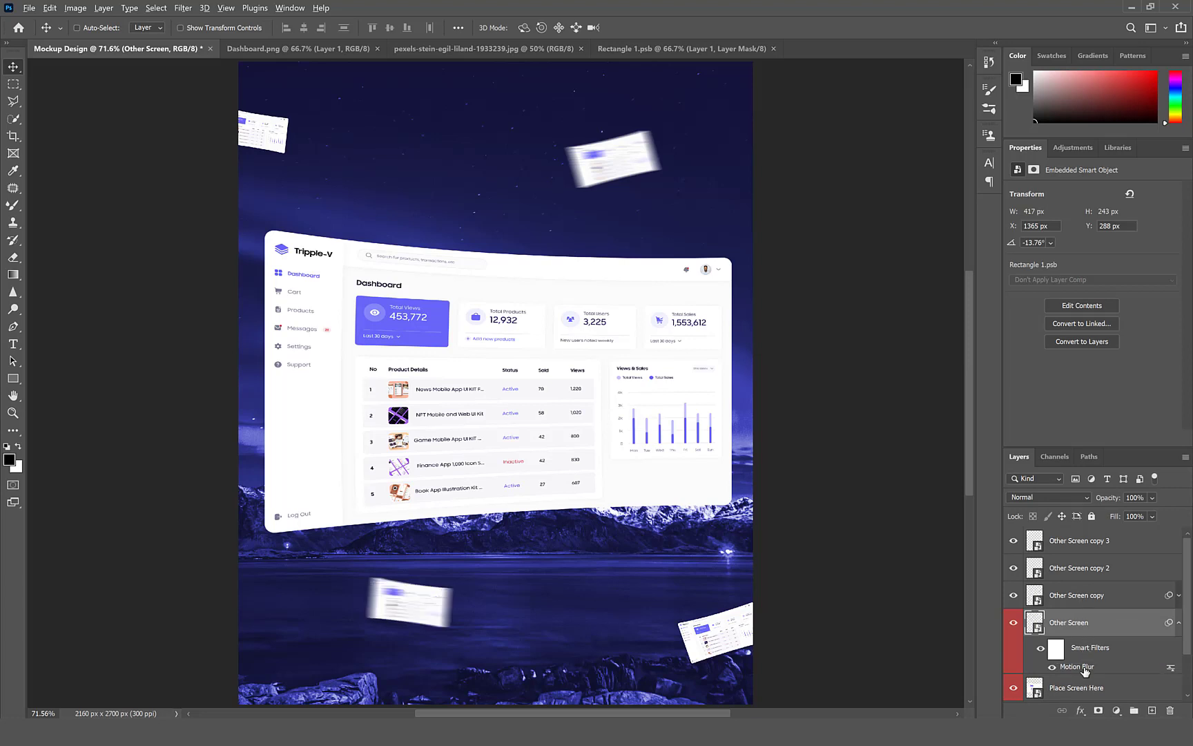
{"action": "left_click_drag", "start_coordinate": [1084, 668], "coordinate": [1089, 569]}
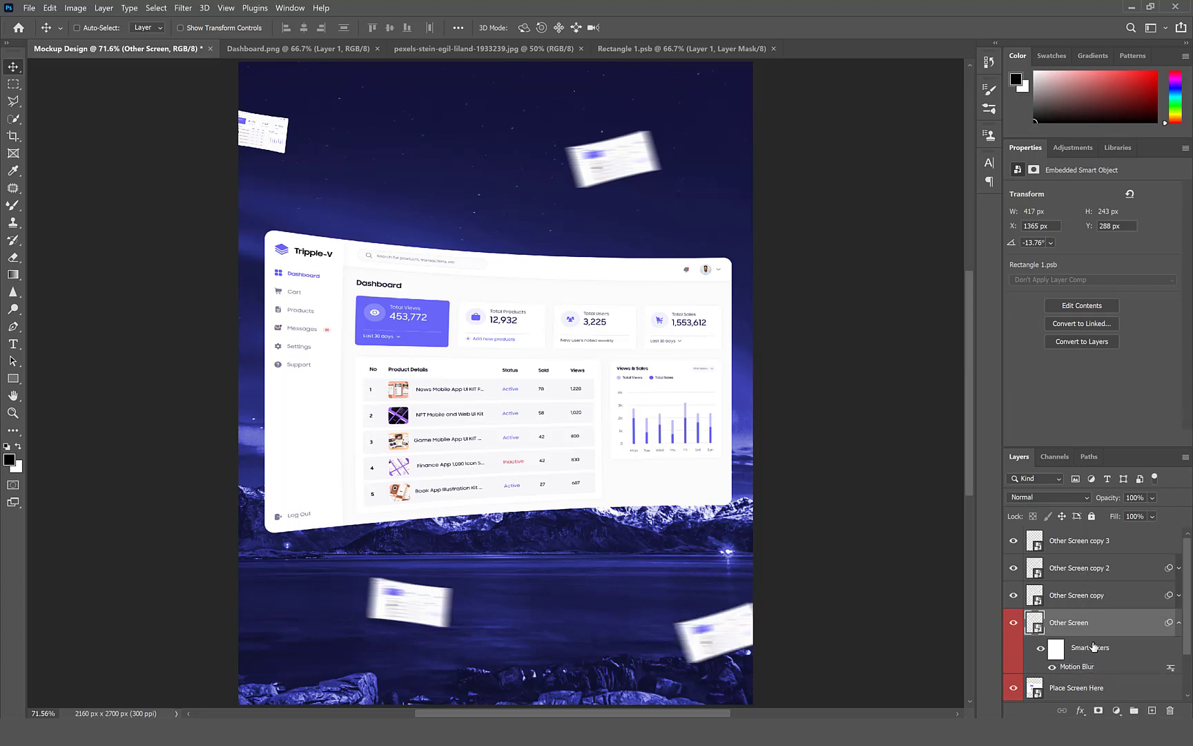
{"action": "left_click_drag", "start_coordinate": [1086, 669], "coordinate": [1094, 543]}
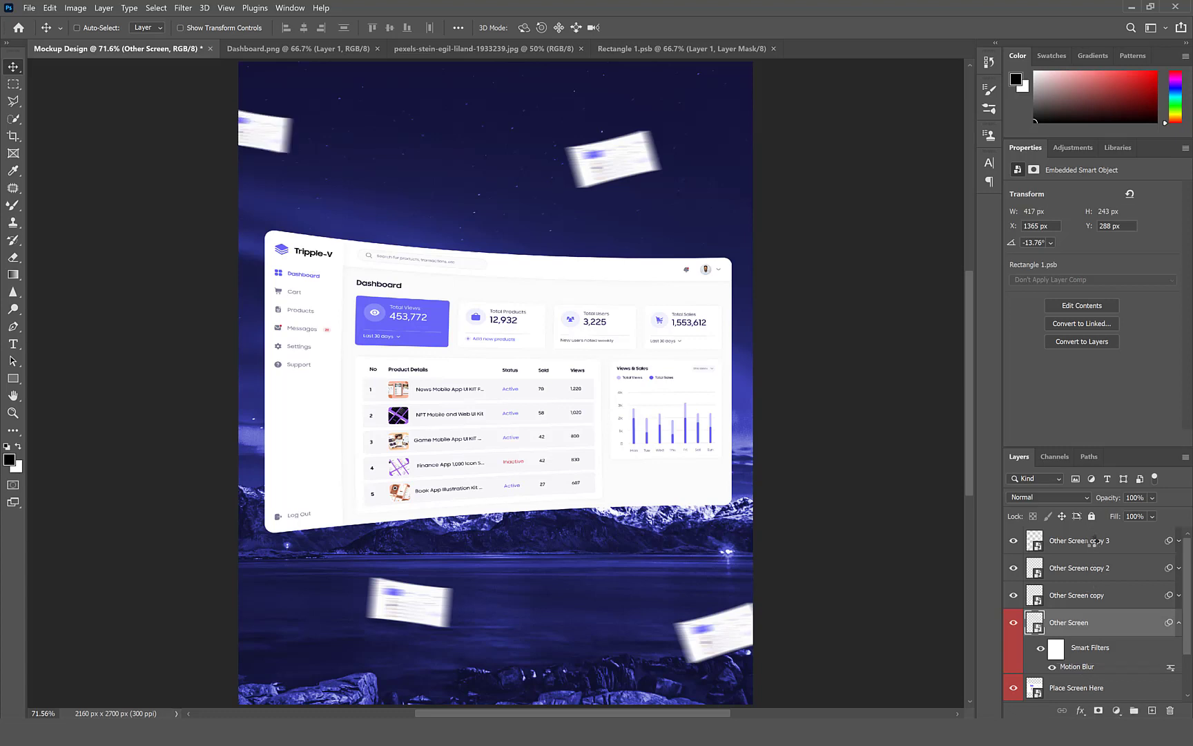
Group the four Other Screen layers and name the group 'Other SCreens'.
{"action": "left_click", "coordinate": [1179, 623]}
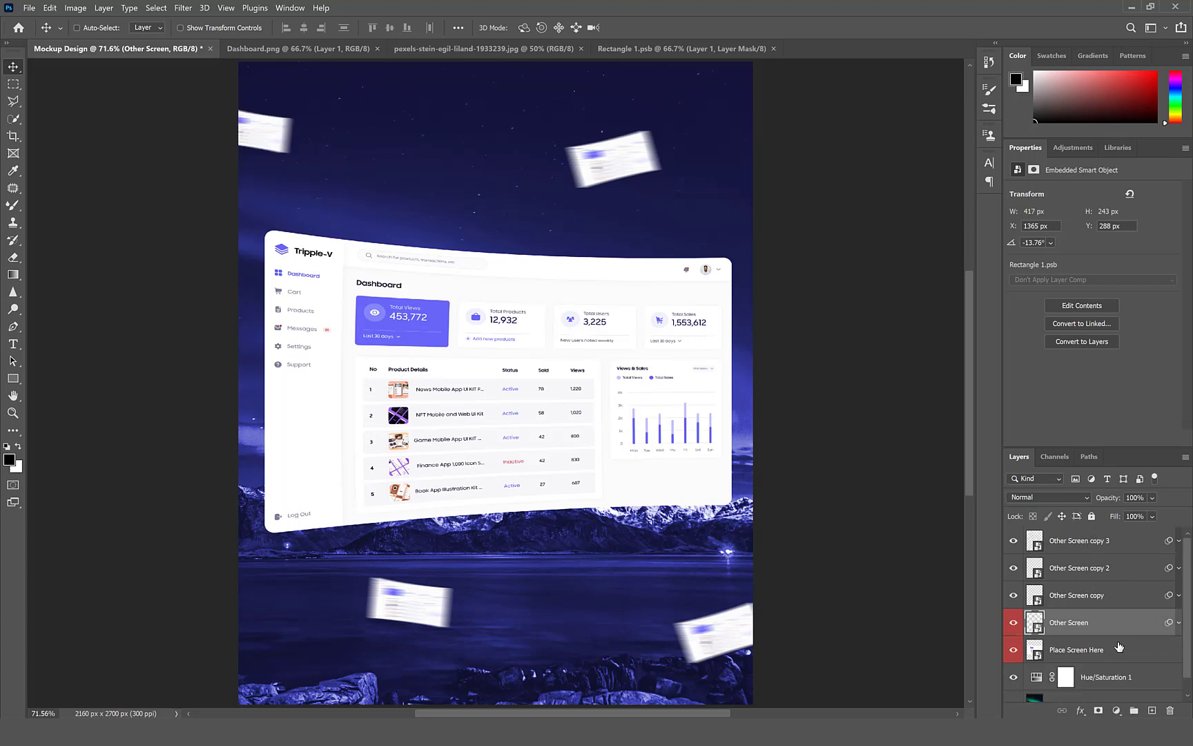
{"action": "left_click", "coordinate": [1112, 546], "text": "shift"}
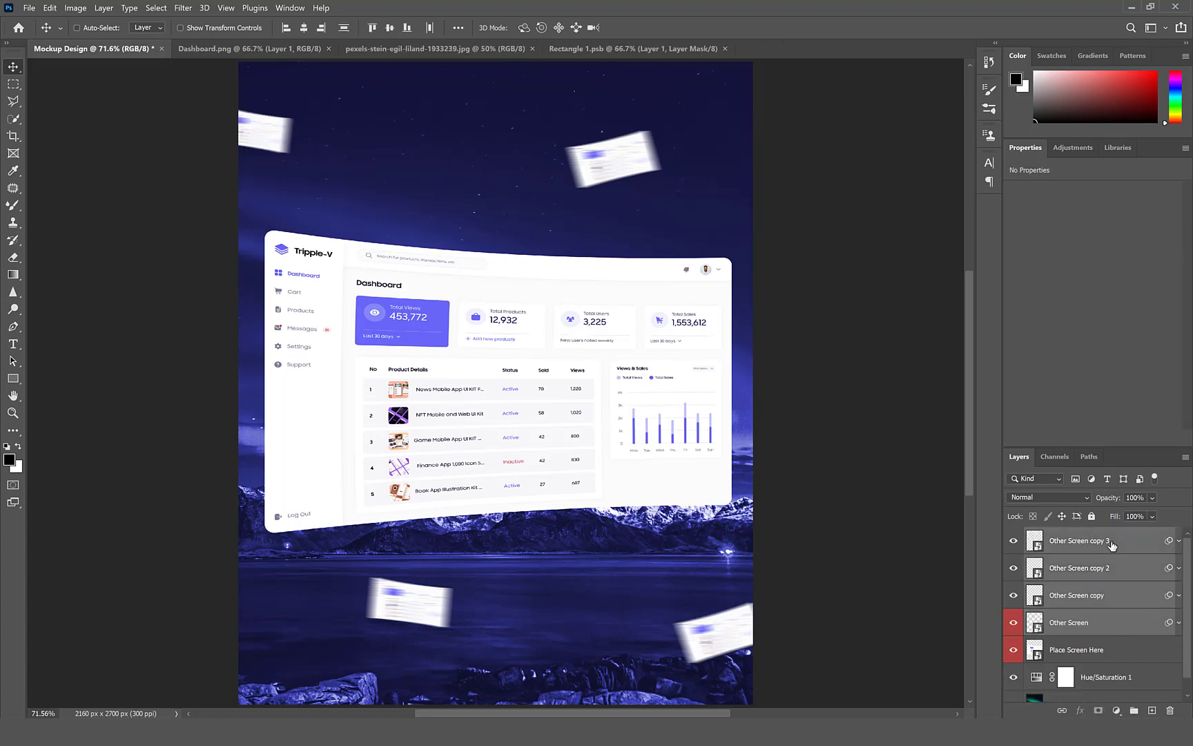
{"action": "key", "text": "ctrl+g"}
{"action": "double_click", "coordinate": [1062, 541]}
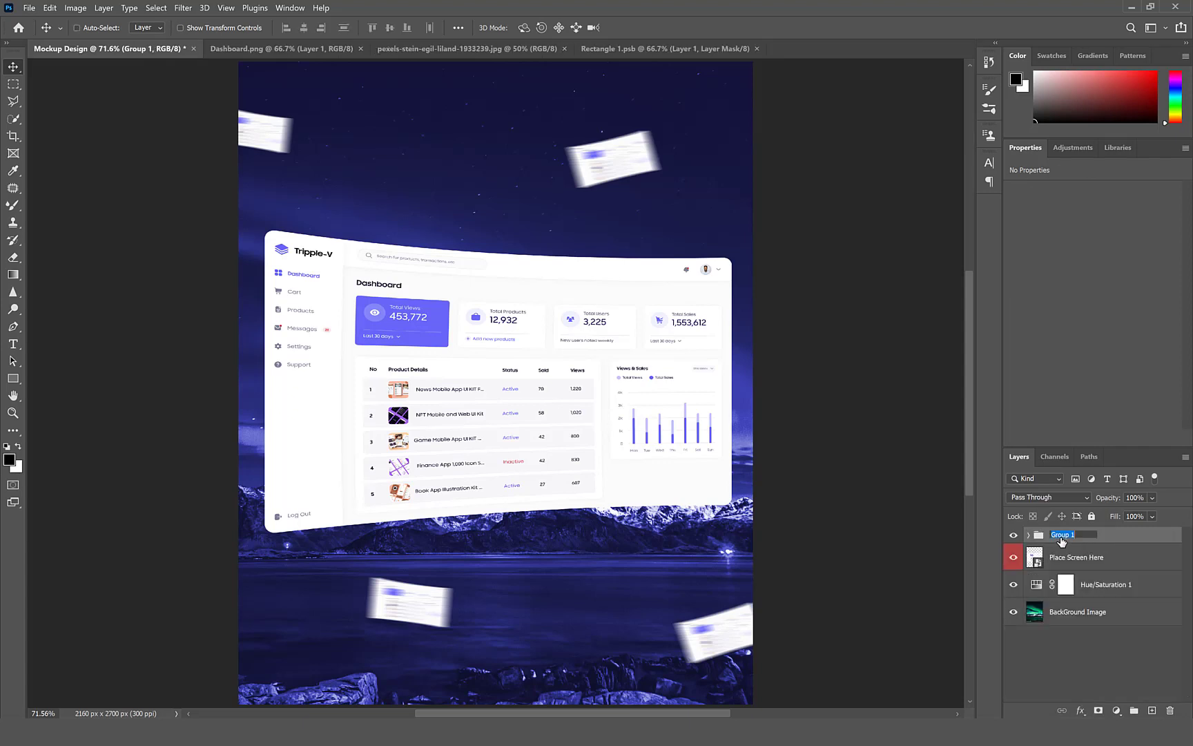
{"action": "type", "text": "Other SCreens"}
{"action": "key", "text": "Return"}
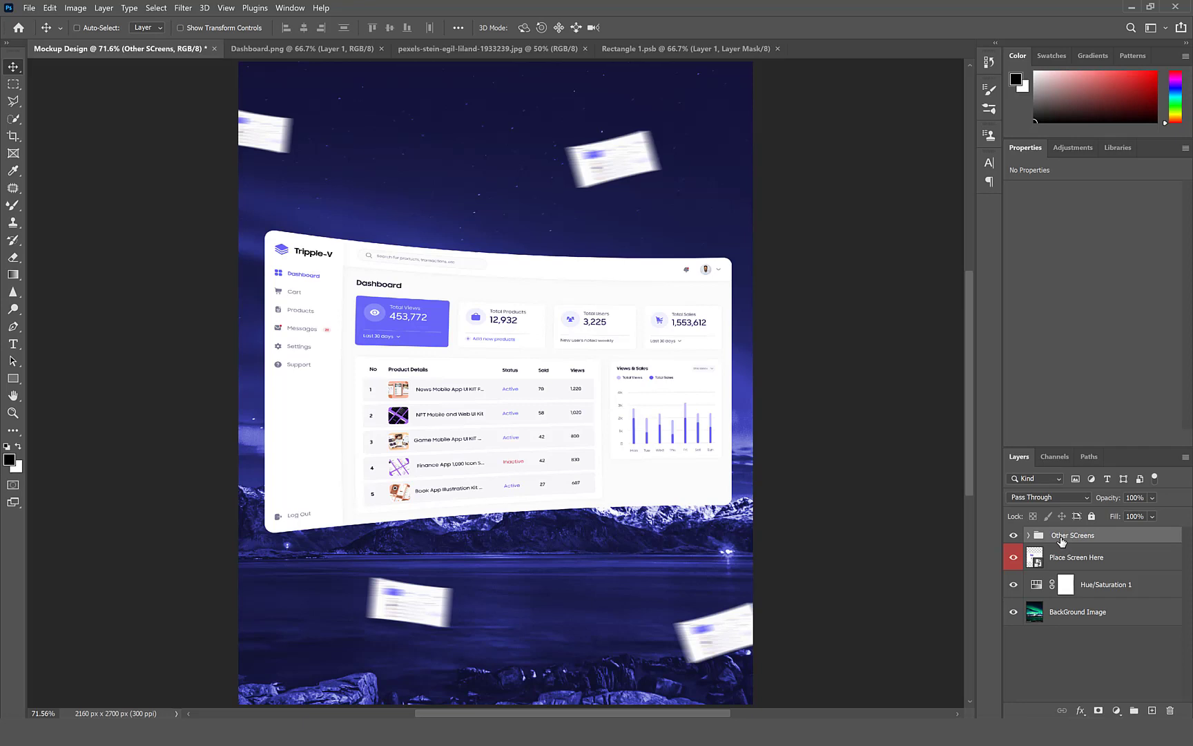
Correct the group name's capitalisation to 'Other Screens'.
{"action": "double_click", "coordinate": [1074, 540]}
{"action": "key", "text": "Right"}
{"action": "key", "text": "Left"}
{"action": "key", "text": "Left"}
{"action": "key", "text": "Left"}
{"action": "key", "text": "Left"}
{"action": "key", "text": "Left"}
{"action": "key", "text": "BackSpace"}
{"action": "type", "text": "c"}
{"action": "key", "text": "Return"}
{"action": "left_click", "coordinate": [1098, 566]}
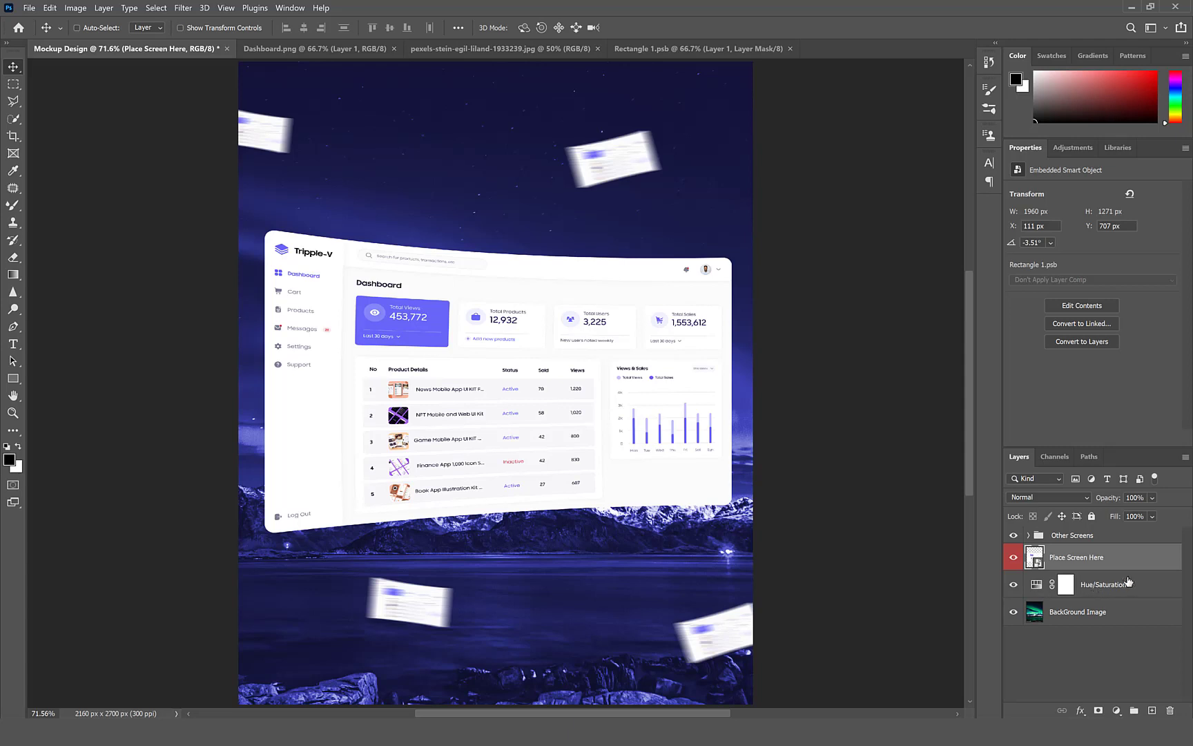
Rotate the dashboard screen to -7.45° and resize it to 1996 x 1262 px.
{"action": "key", "text": "ctrl+t"}
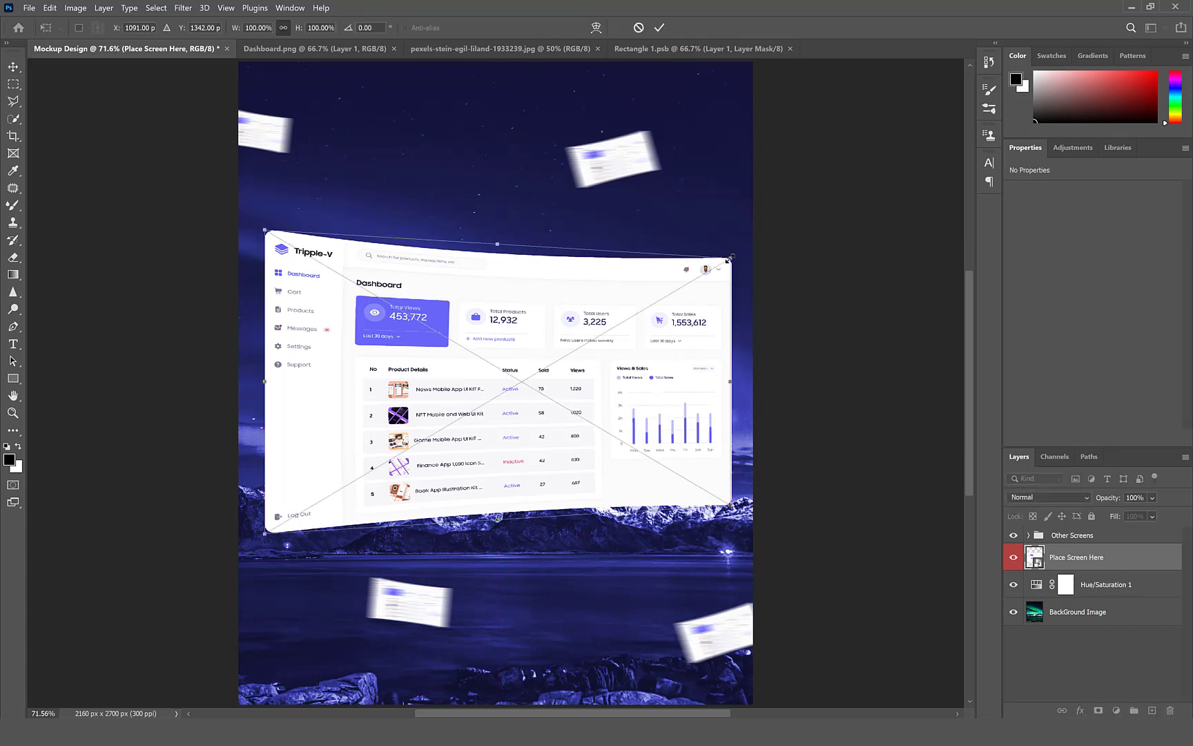
{"action": "mouse_move", "coordinate": [733, 255]}
{"action": "left_mouse_down"}
{"action": "mouse_move", "coordinate": [721, 266]}
{"action": "mouse_move", "coordinate": [734, 231]}
{"action": "mouse_move", "coordinate": [715, 244]}
{"action": "left_mouse_up"}
{"action": "key", "text": "Return"}
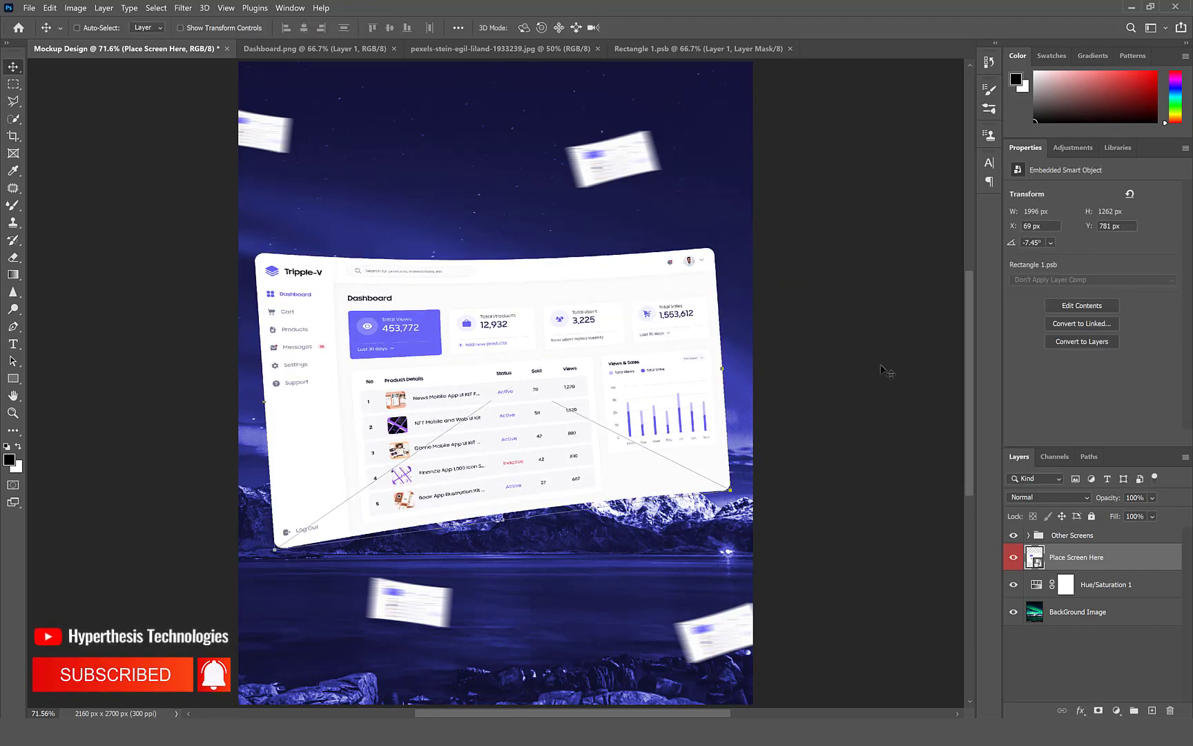
Enable a Drop Shadow on the dashboard layer with dark blue colour 181850.
{"action": "double_click", "coordinate": [1155, 555]}
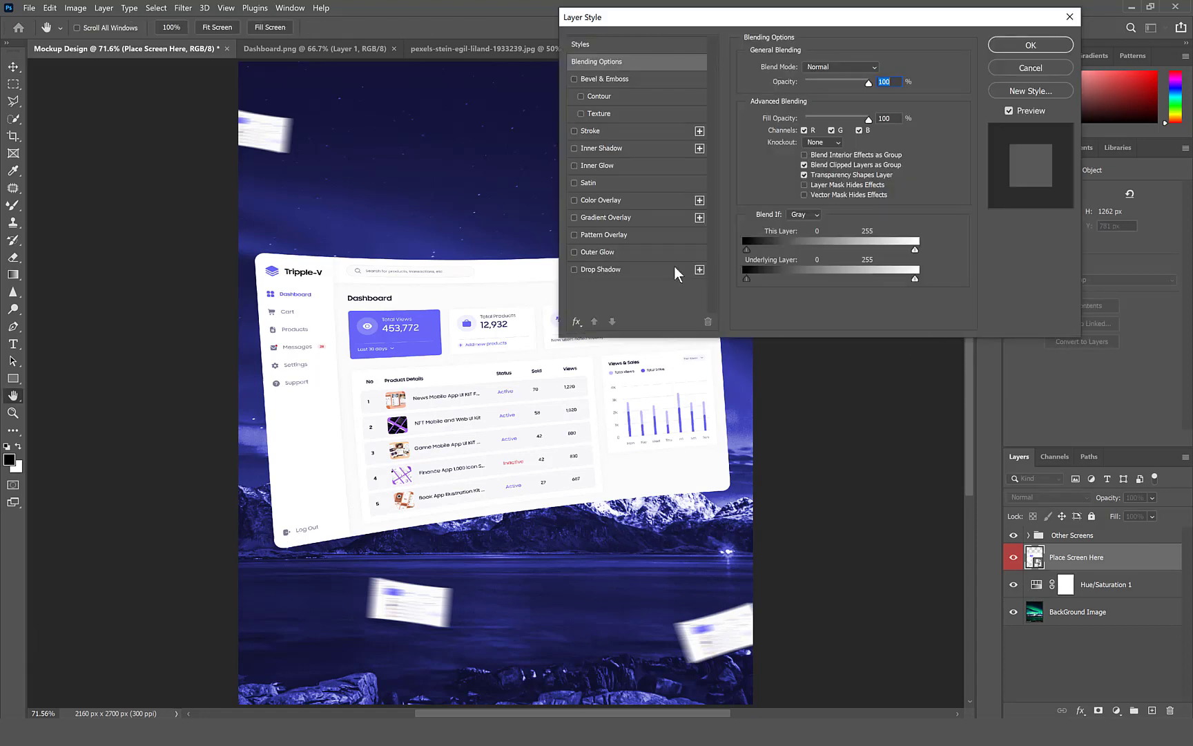
{"action": "left_click", "coordinate": [601, 269]}
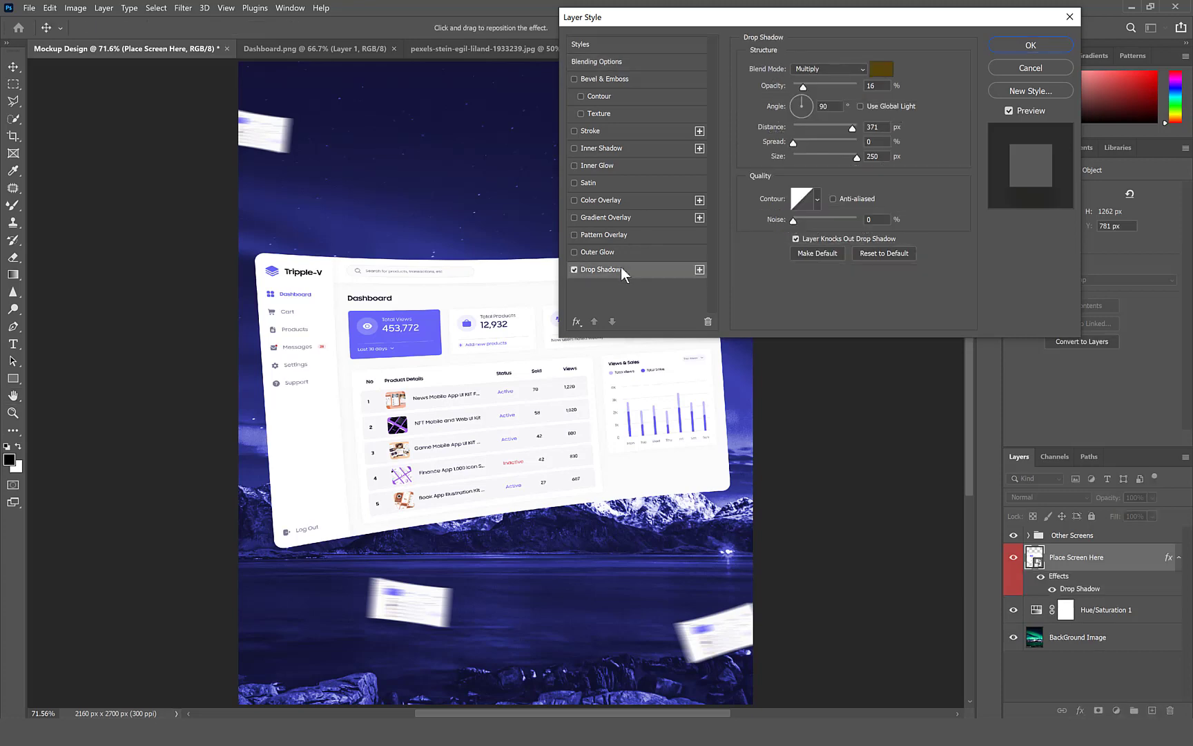
{"action": "left_click_drag", "start_coordinate": [790, 17], "coordinate": [989, 20]}
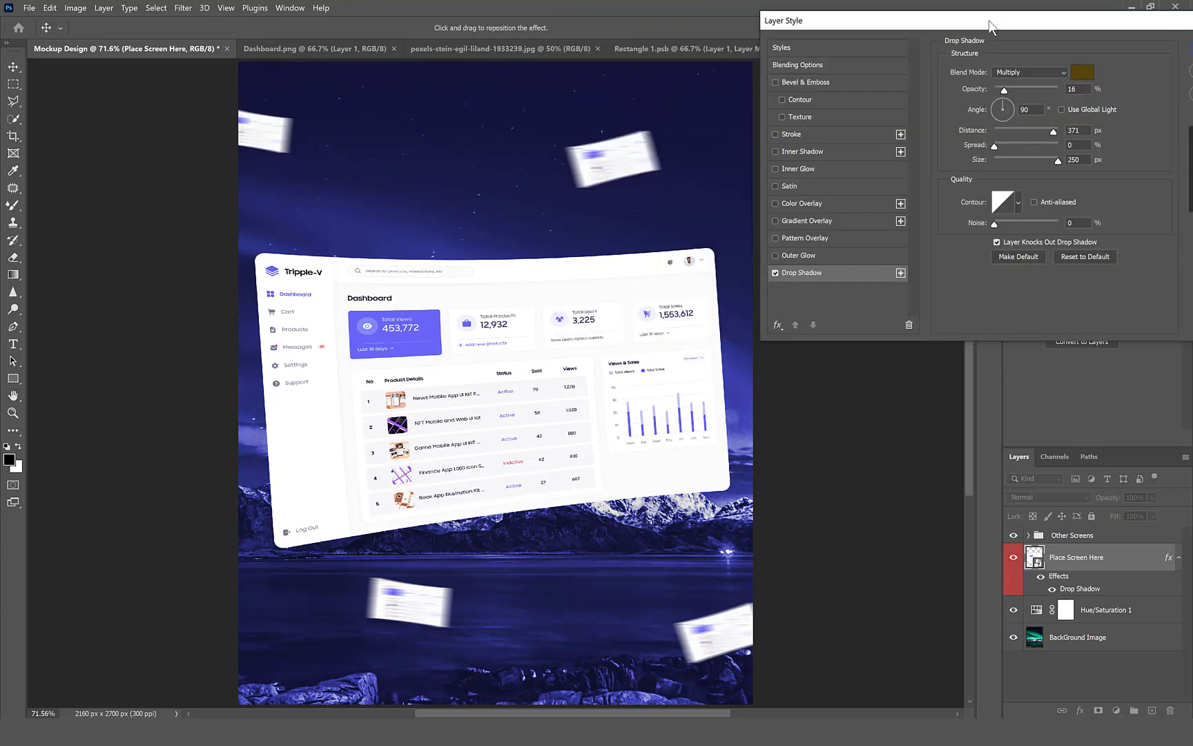
{"action": "left_click", "coordinate": [1083, 73]}
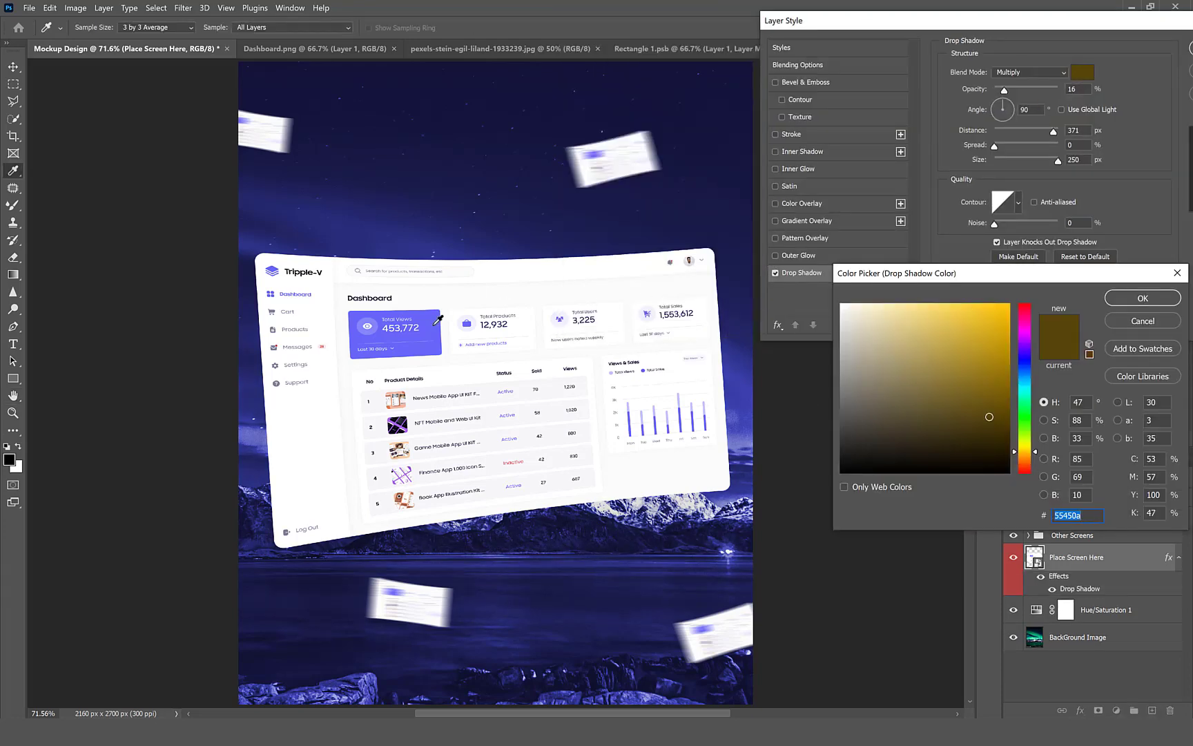
{"action": "left_click", "coordinate": [437, 320]}
{"action": "left_click", "coordinate": [960, 420]}
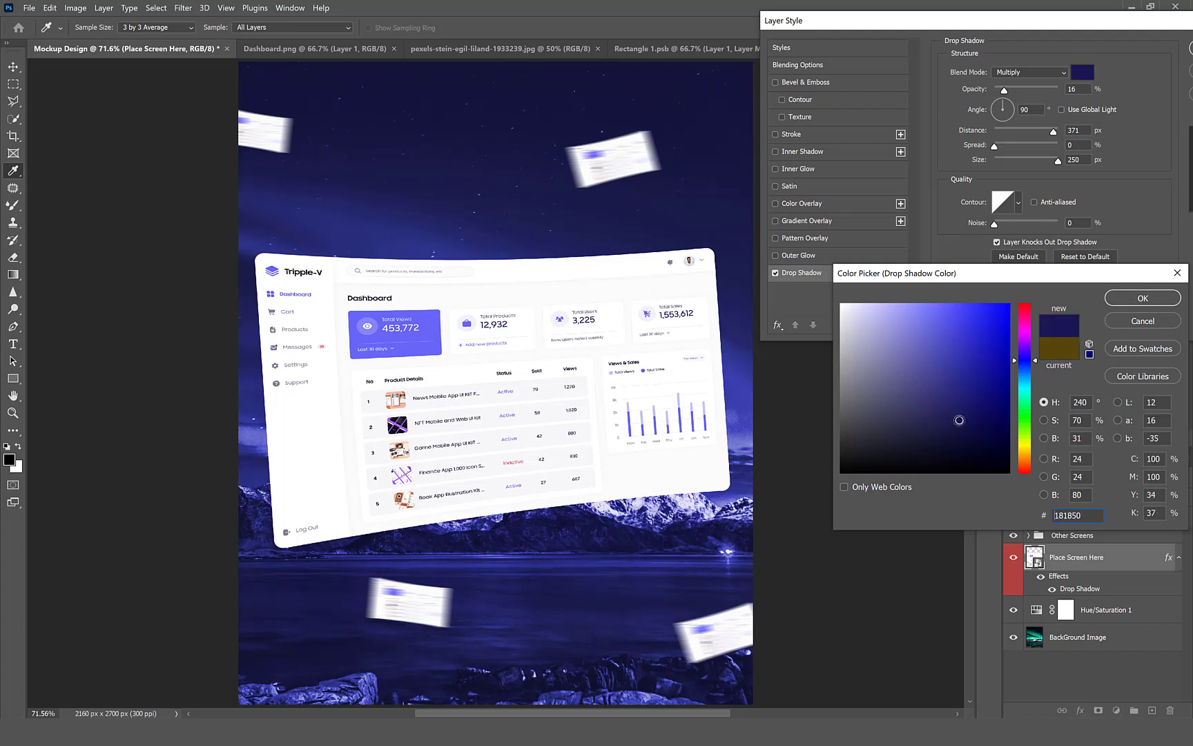
{"action": "left_click", "coordinate": [1166, 299]}
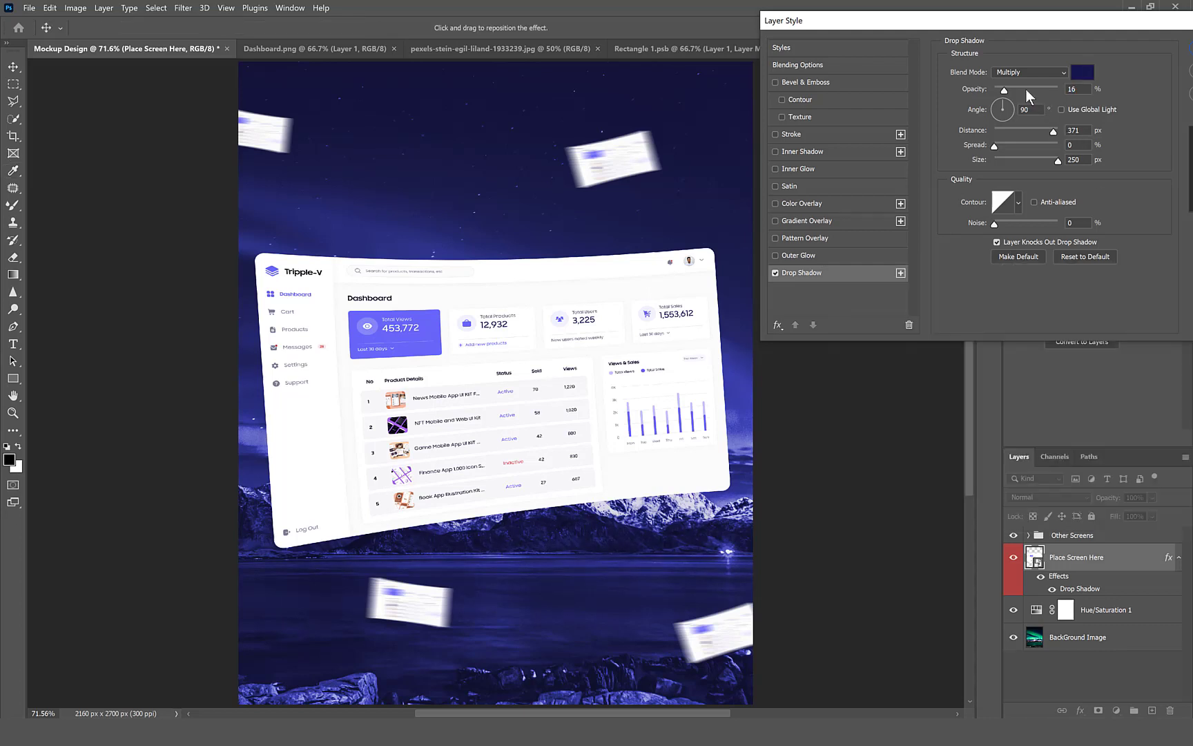
Set the shadow to 51% opacity, angle 0, distance 16 px, size 59 px and accept.
{"action": "left_click", "coordinate": [1013, 158]}
{"action": "left_click", "coordinate": [1007, 128]}
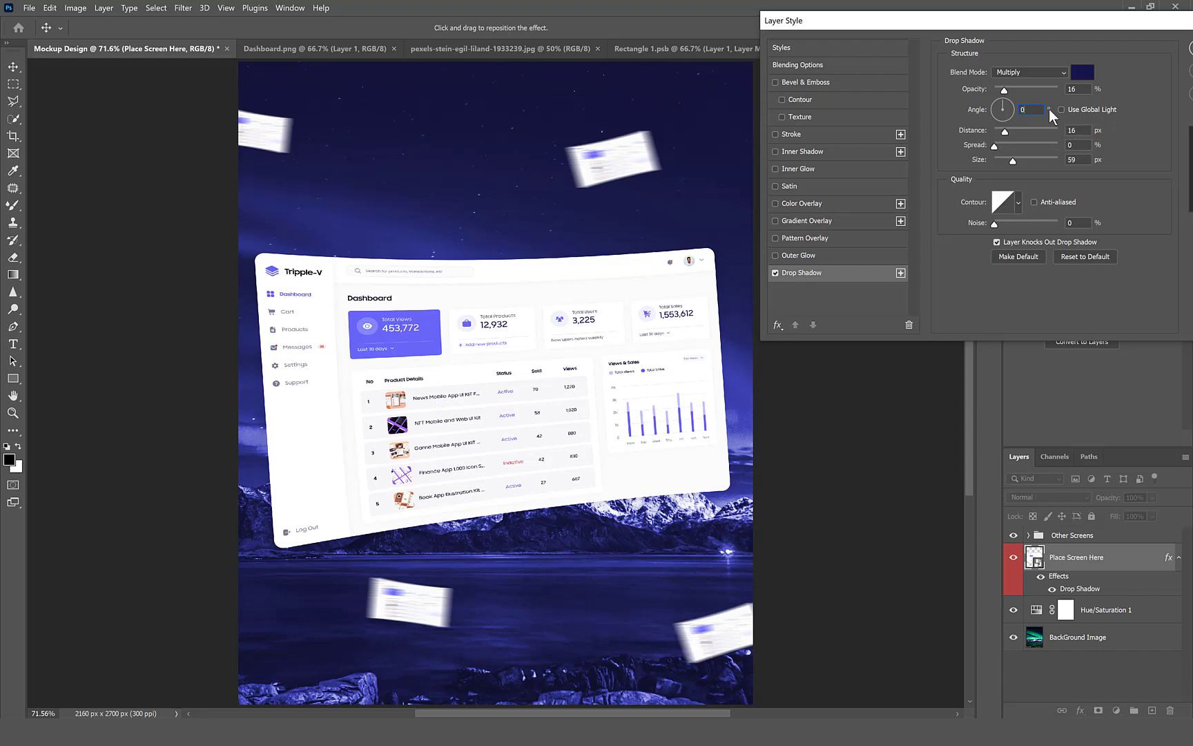
{"action": "key", "text": "Return"}
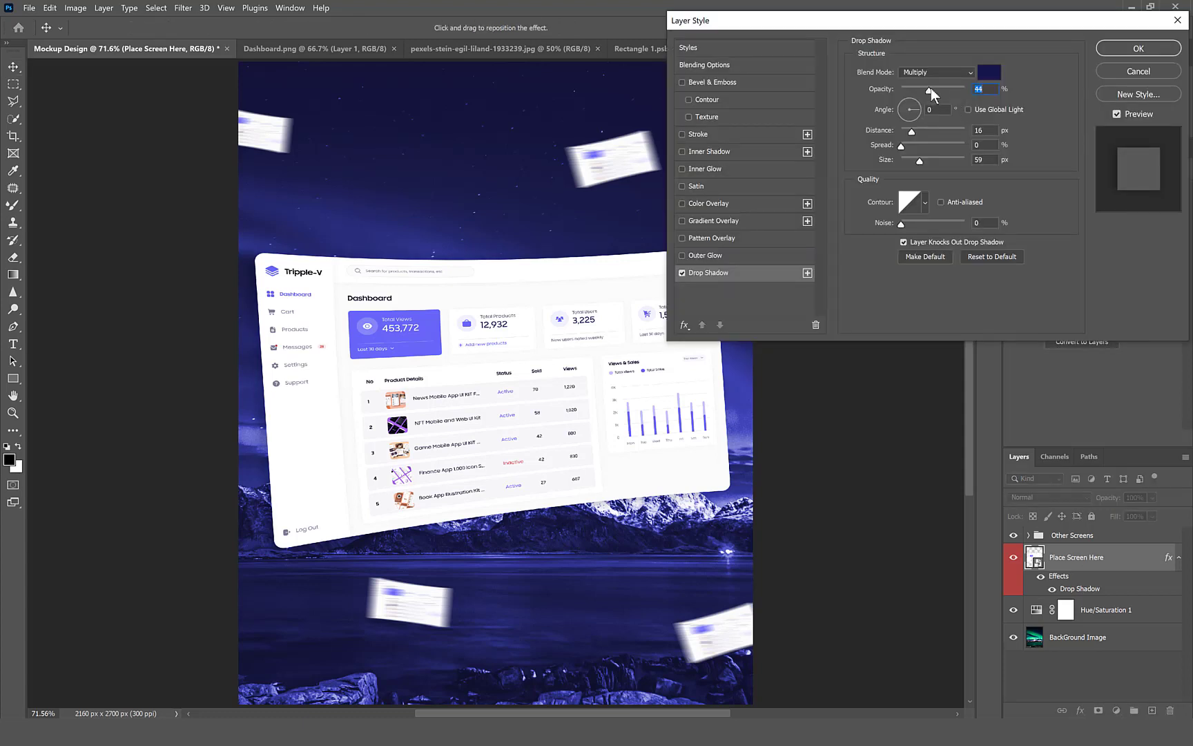
{"action": "left_click_drag", "start_coordinate": [981, 20], "coordinate": [1055, 19]}
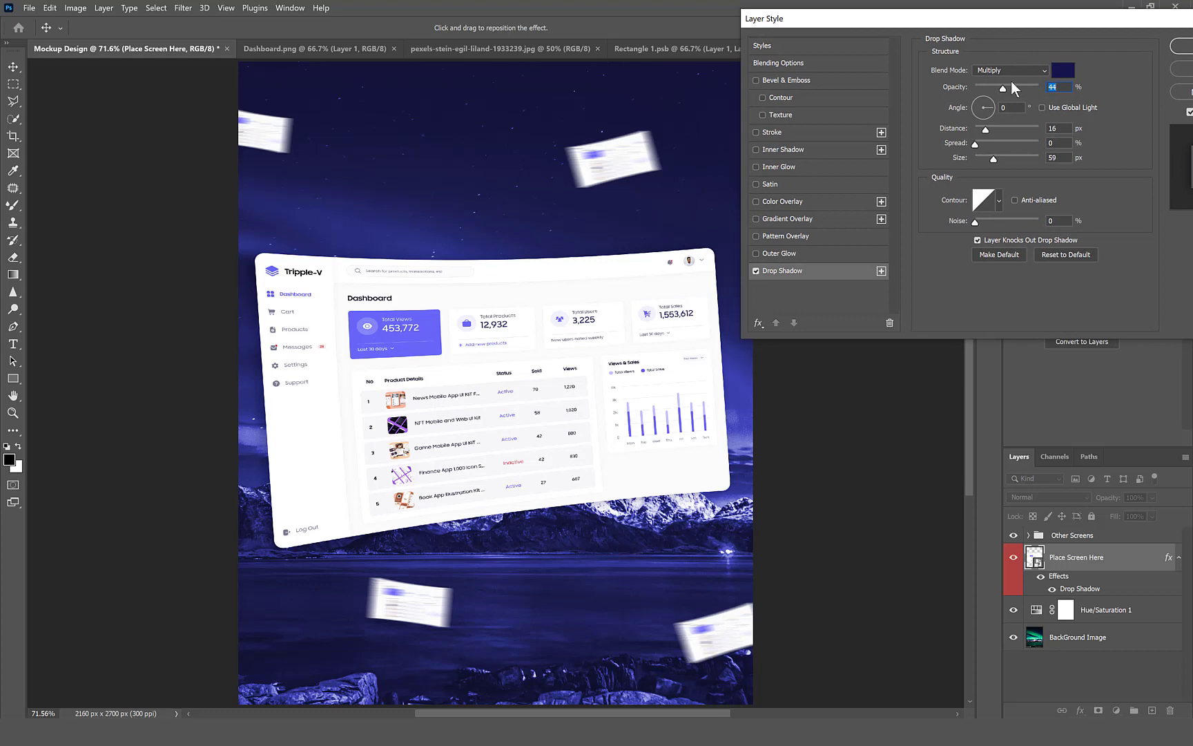
{"action": "left_click", "coordinate": [755, 271]}
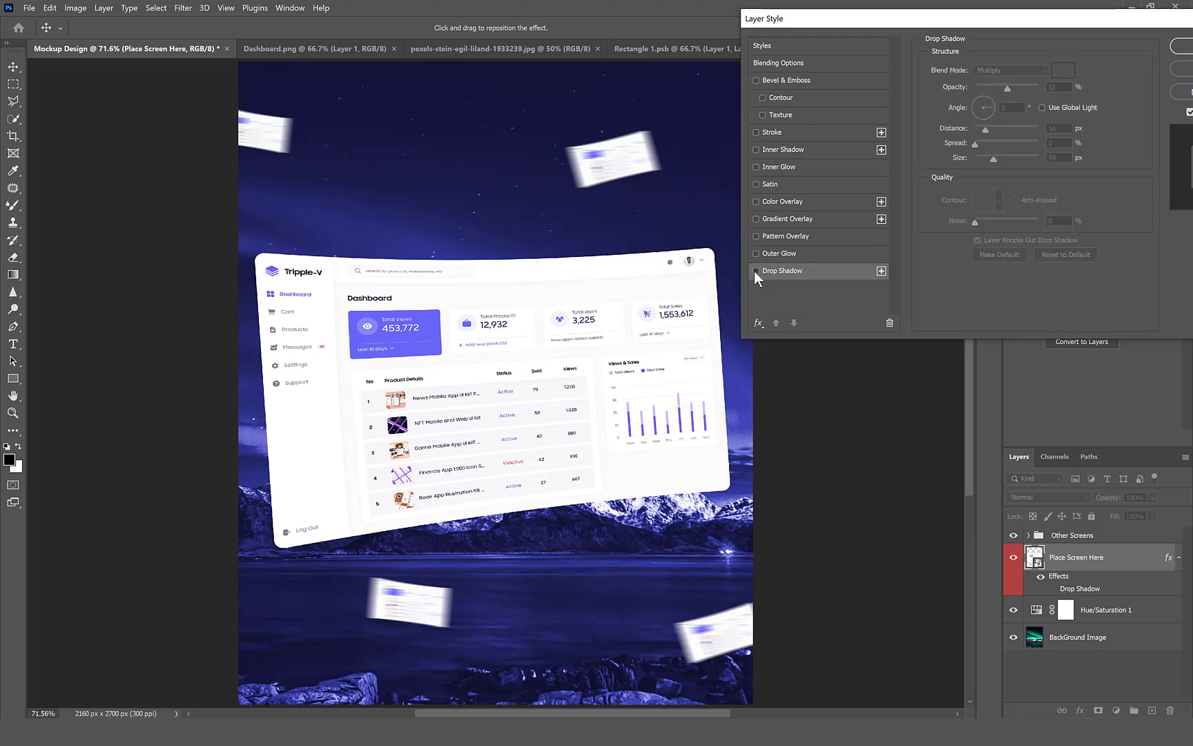
{"action": "left_click", "coordinate": [756, 271]}
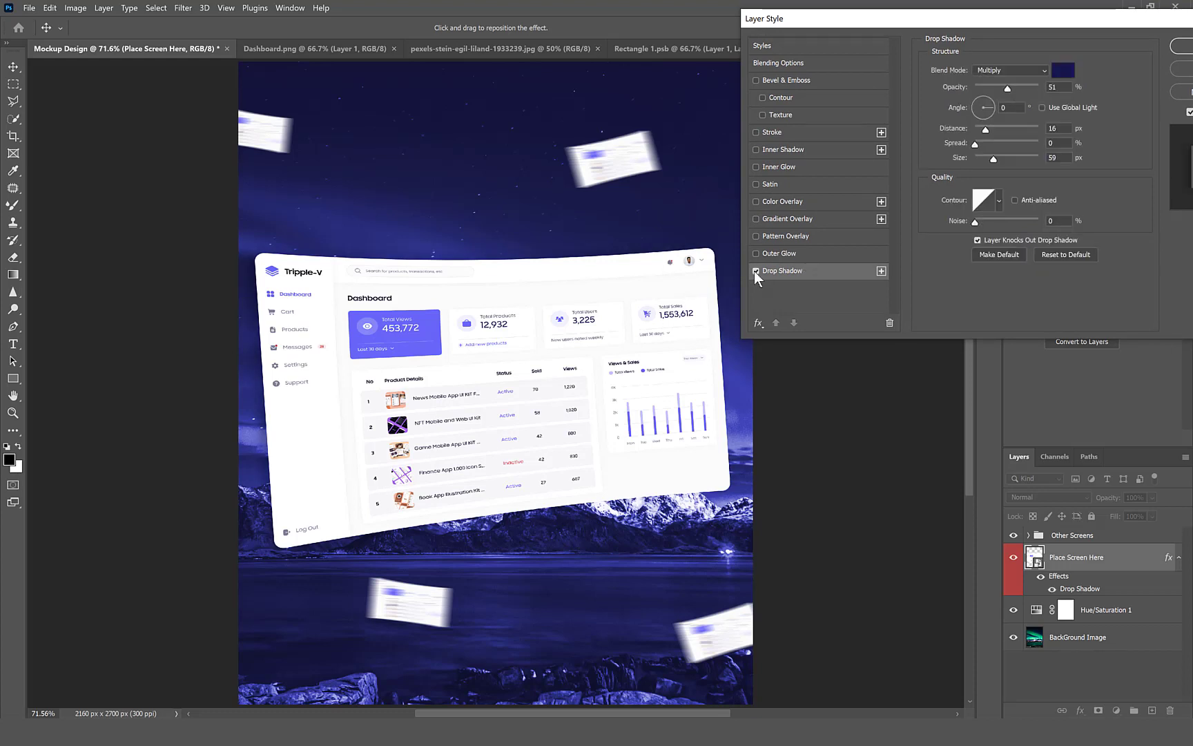
{"action": "left_click", "coordinate": [1183, 47]}
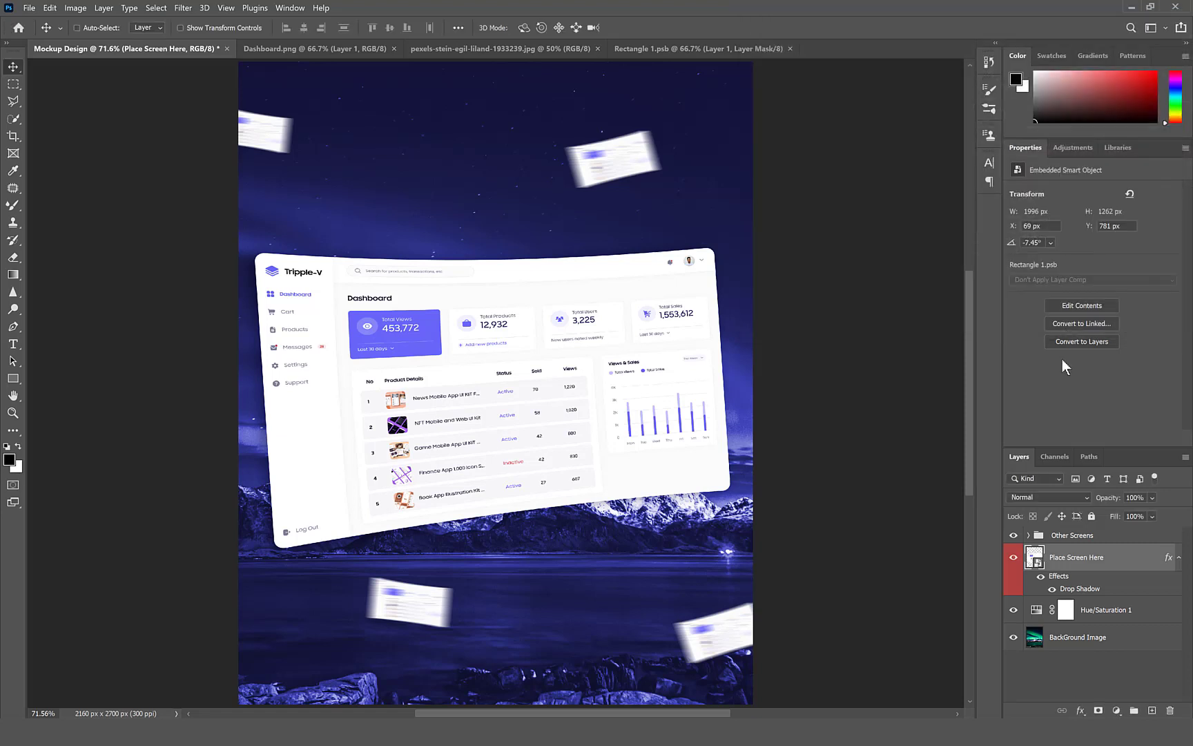